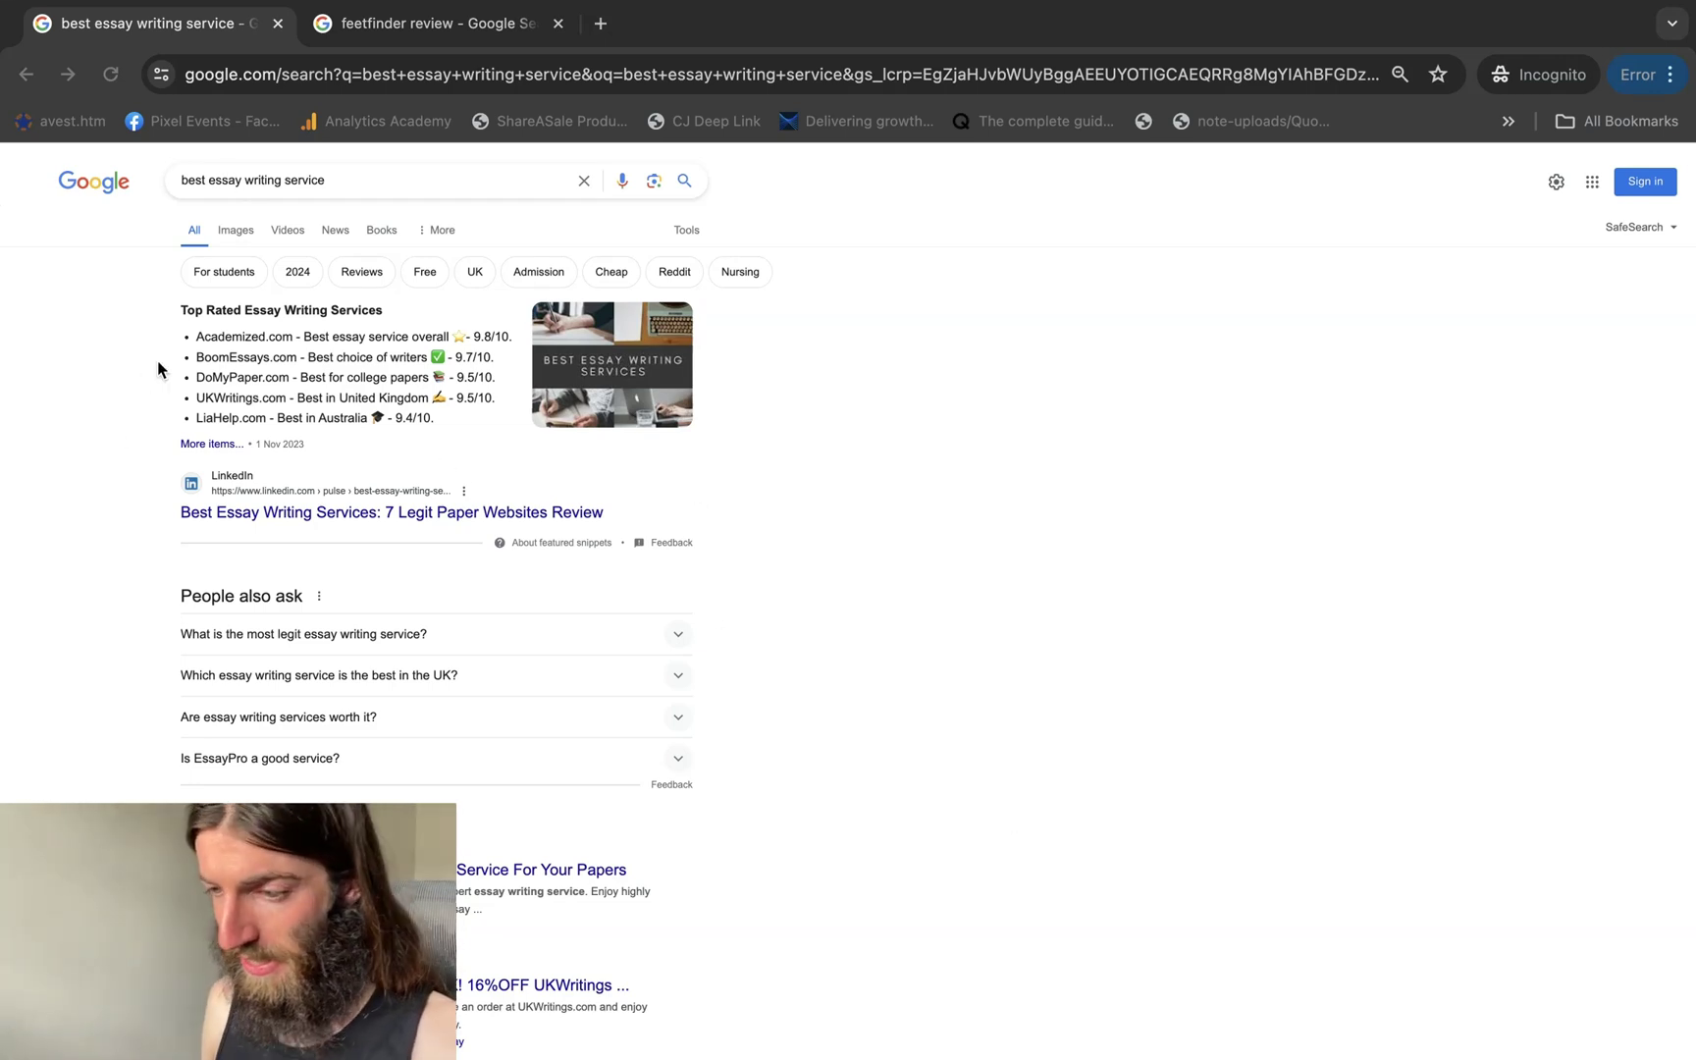
Scroll the 'best essay writing service' results back up to the LinkedIn featured snippet
scroll(167, 307, up, 3)
scroll(167, 304, up, 1)
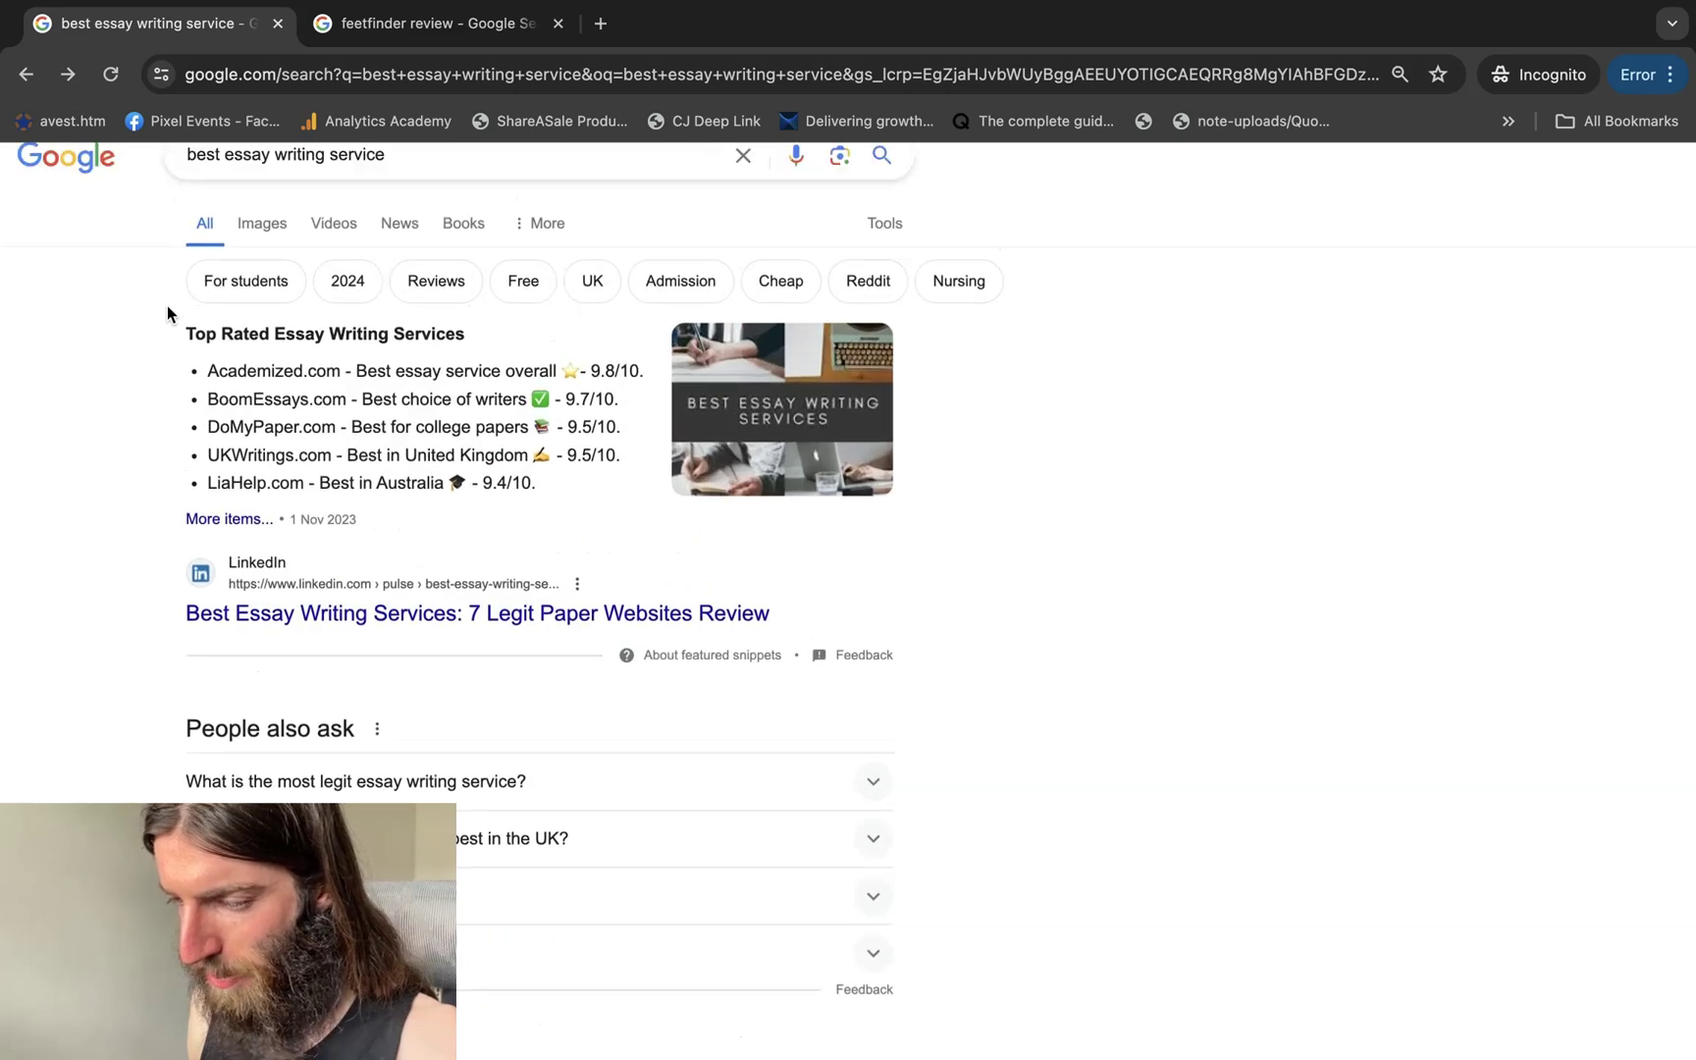
Find the LinkedIn URL in the Ahrefs Top Pages report, then return to the incognito Google results
key(super+grave)
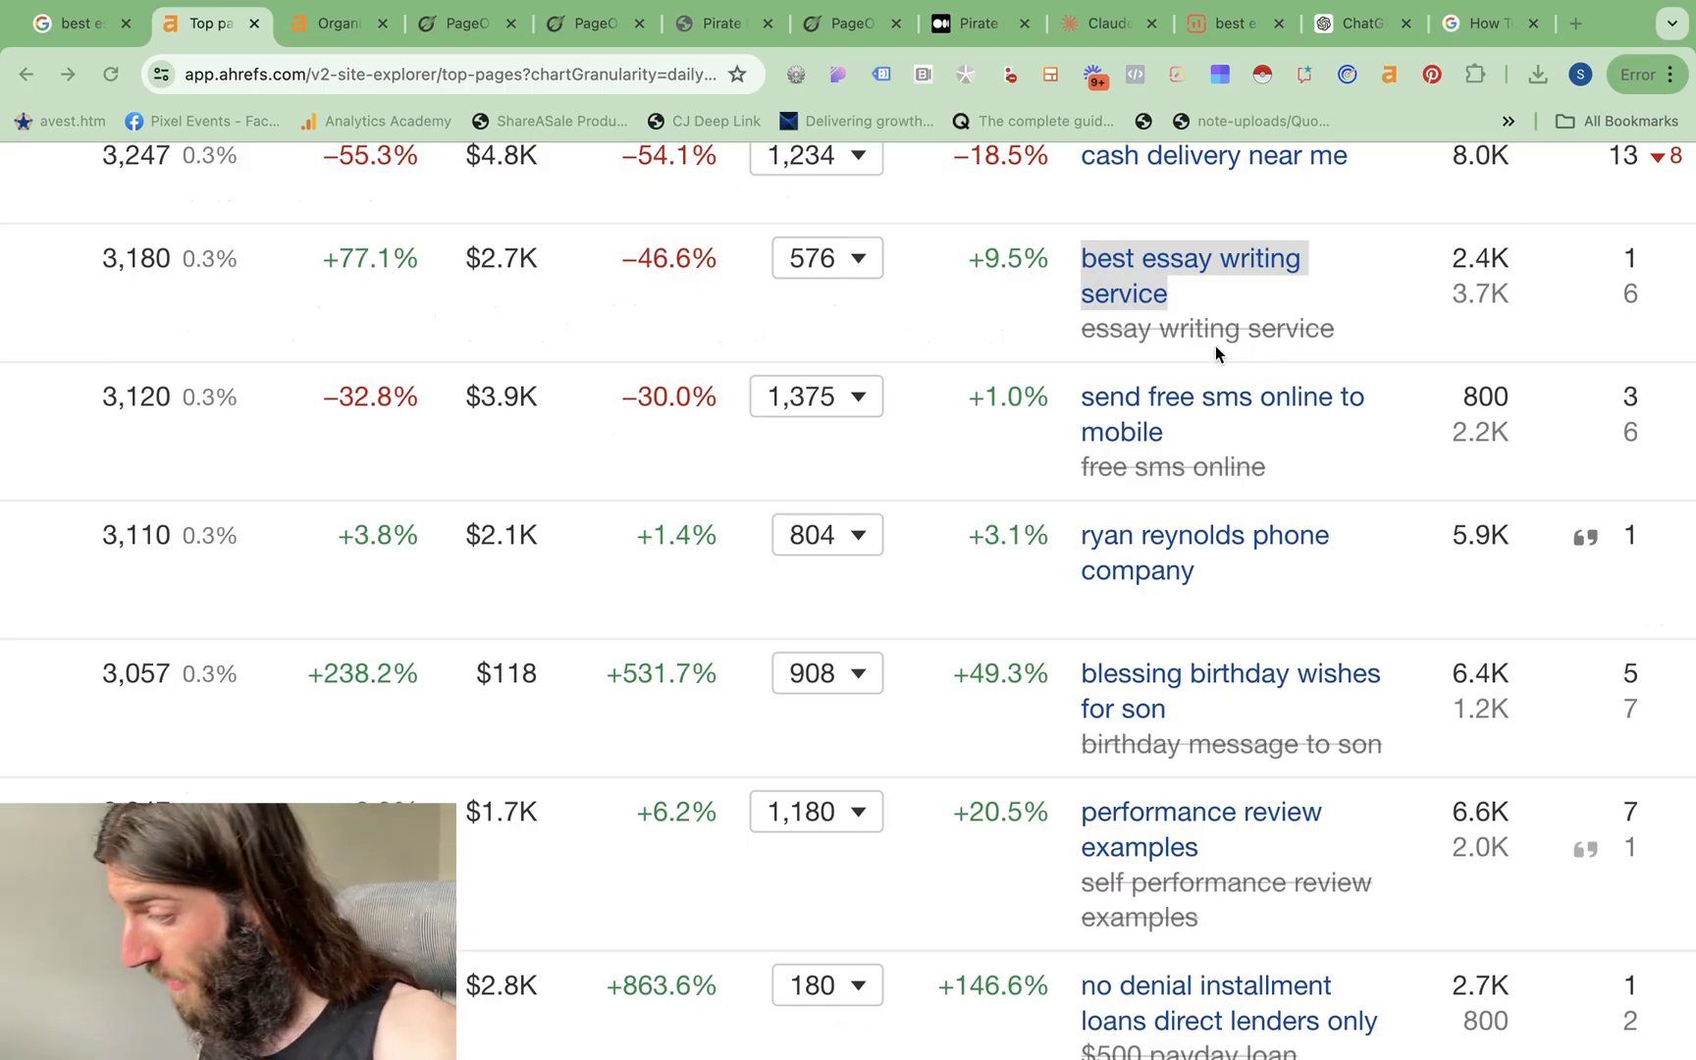
scroll(365, 274, left, 2)
scroll(366, 275, left, 4)
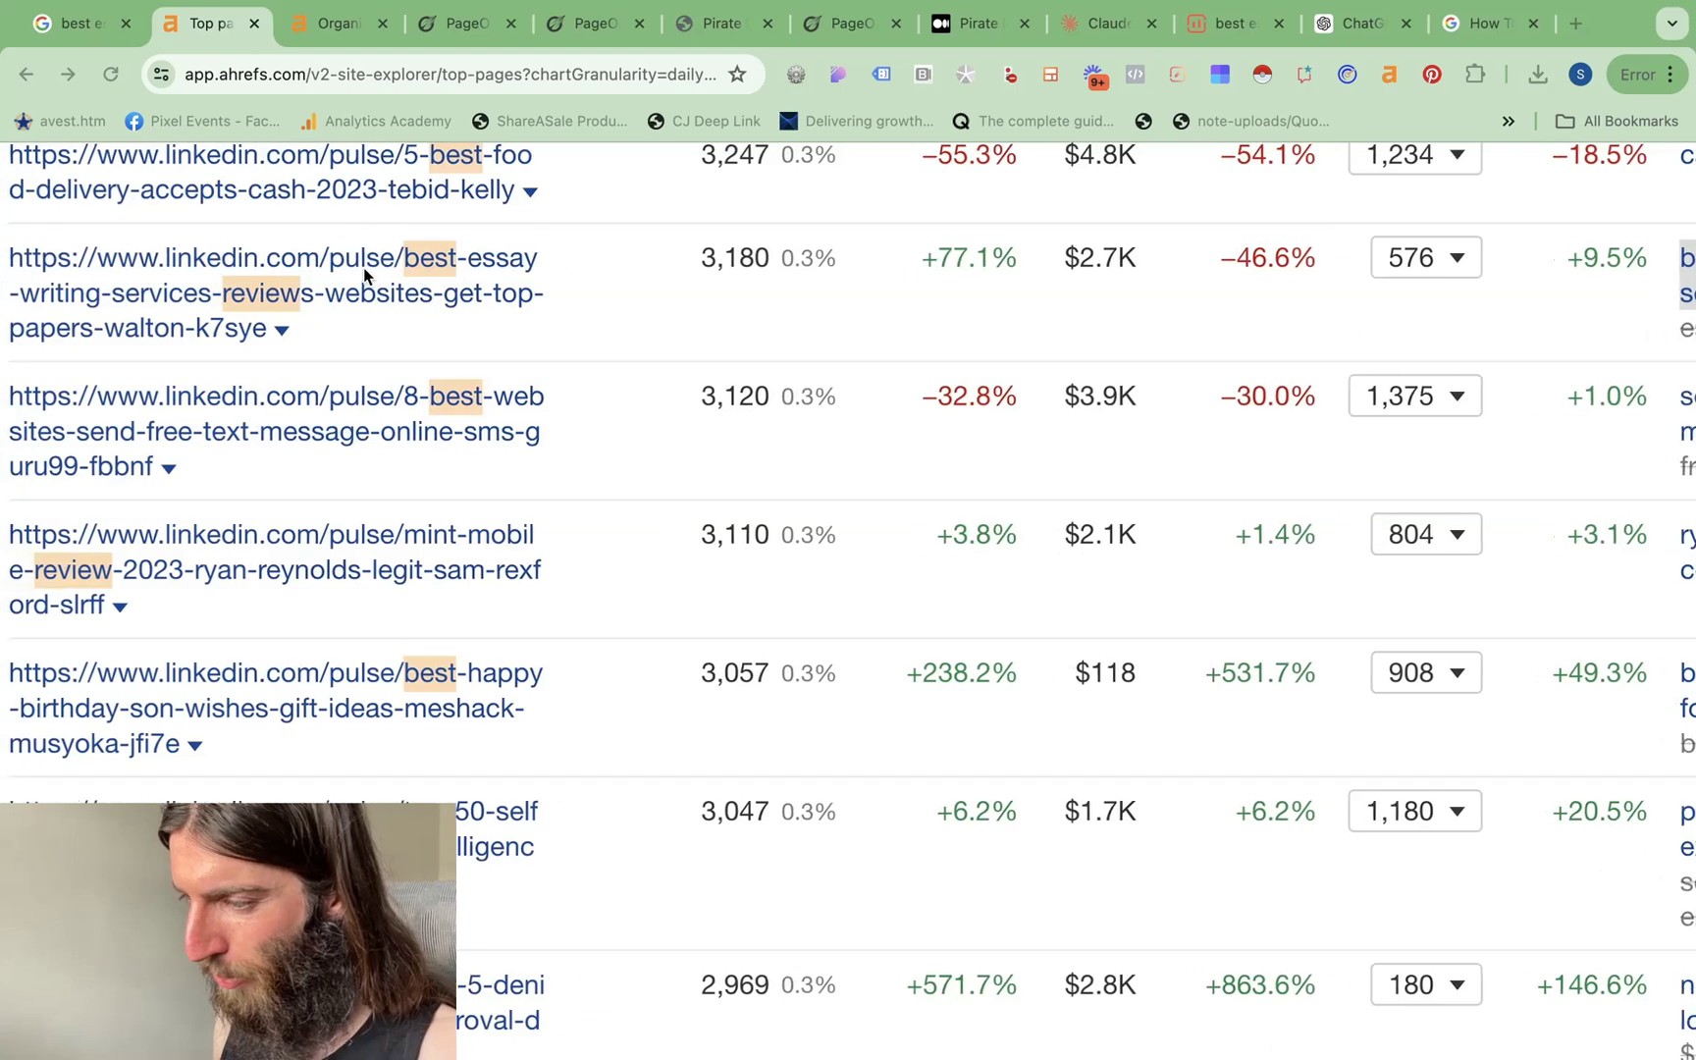
scroll(366, 275, right, 6)
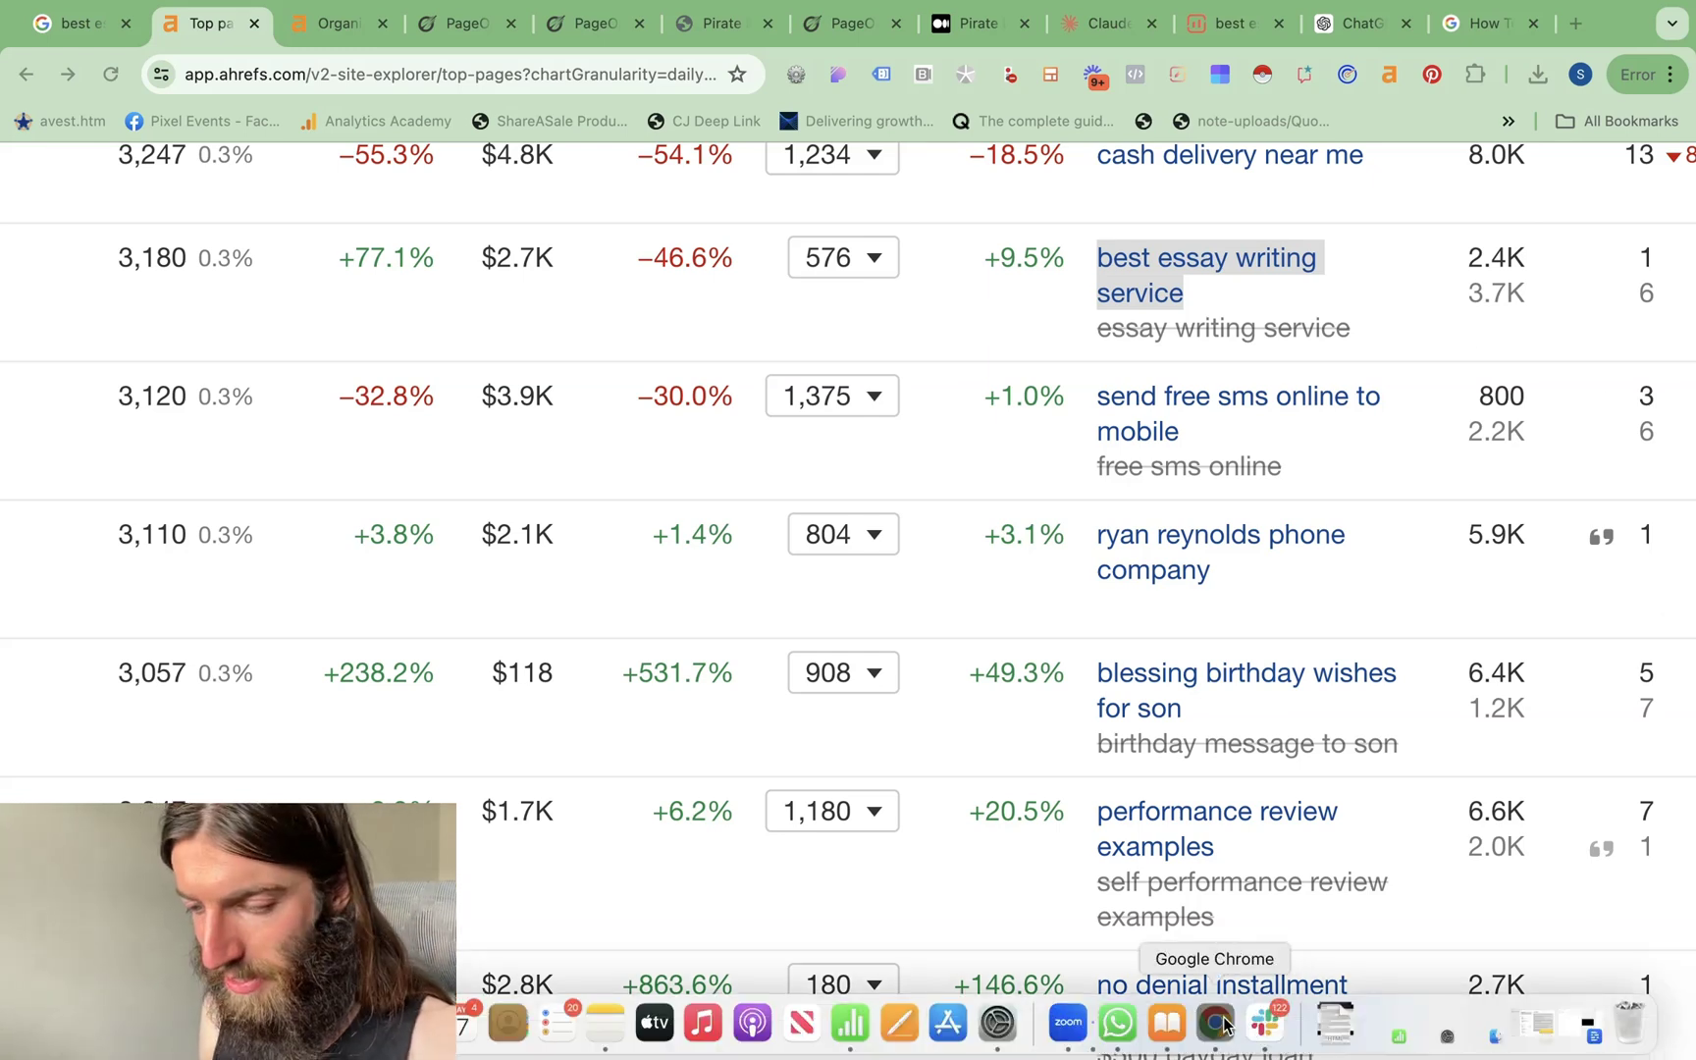
right_click(1215, 1023)
click(1034, 457)
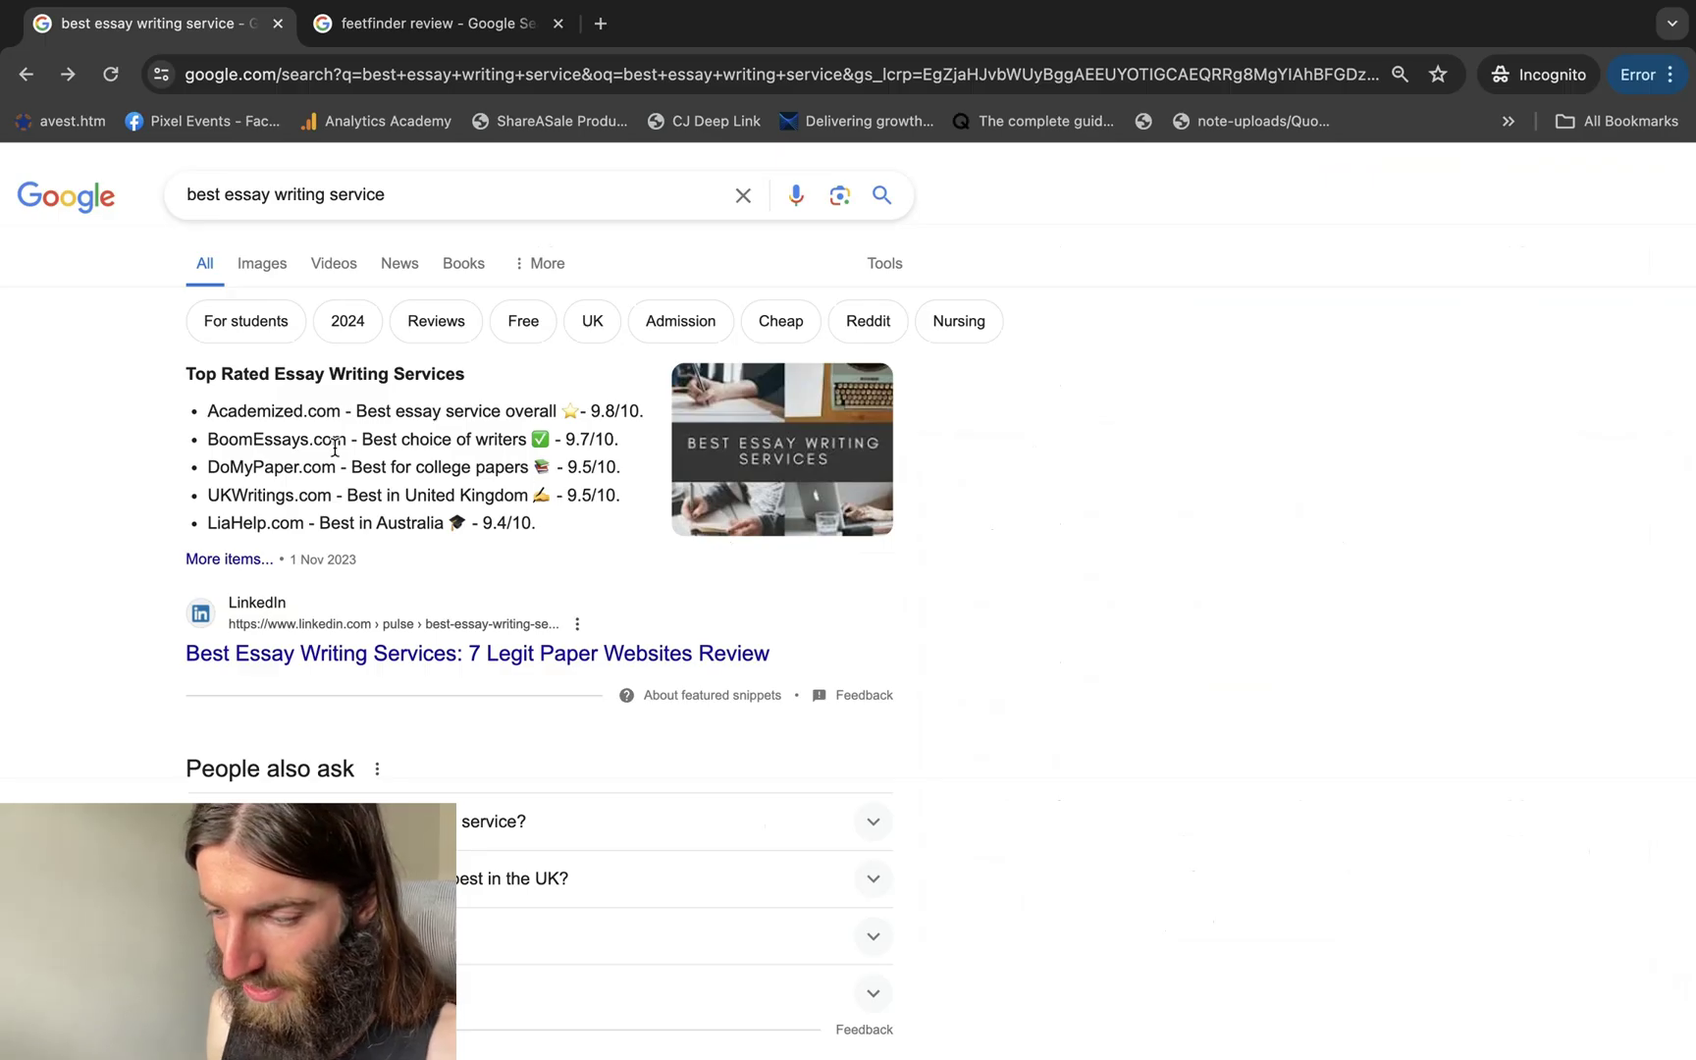
Open the LinkedIn article and highlight its Top Rated Essay Writing Services list
click(452, 654)
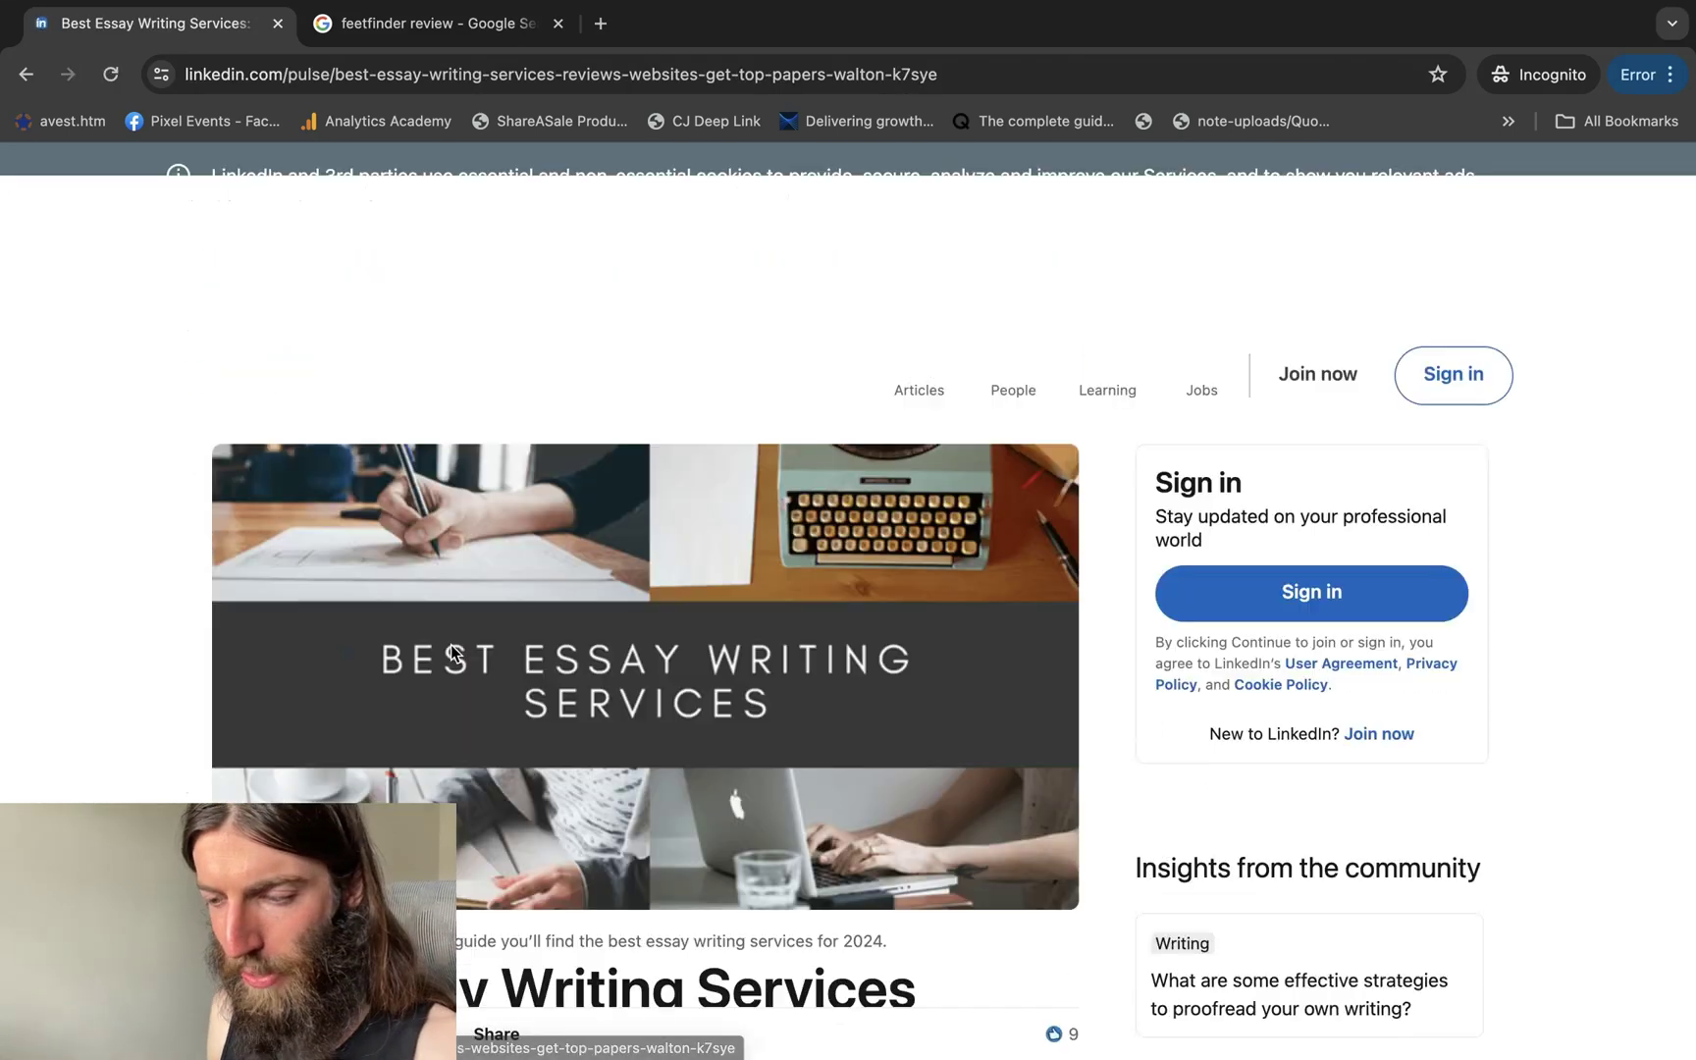
scroll(450, 644, down, 6)
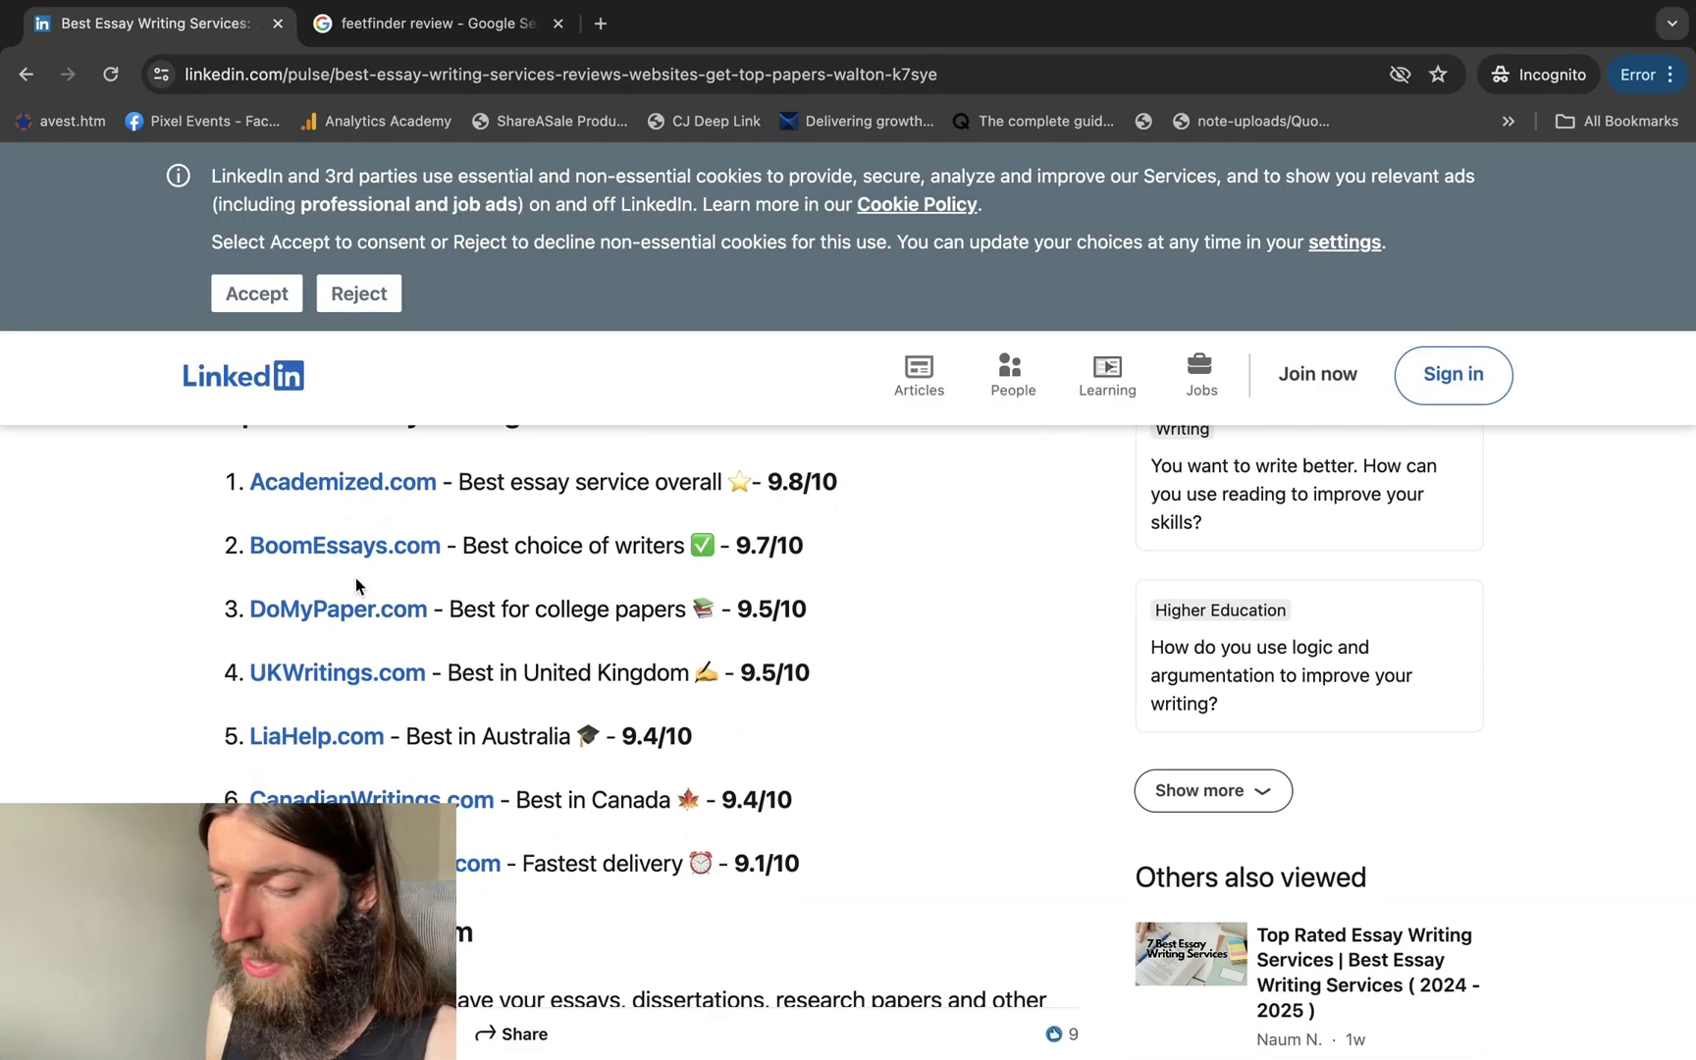
scroll(355, 578, up, 1)
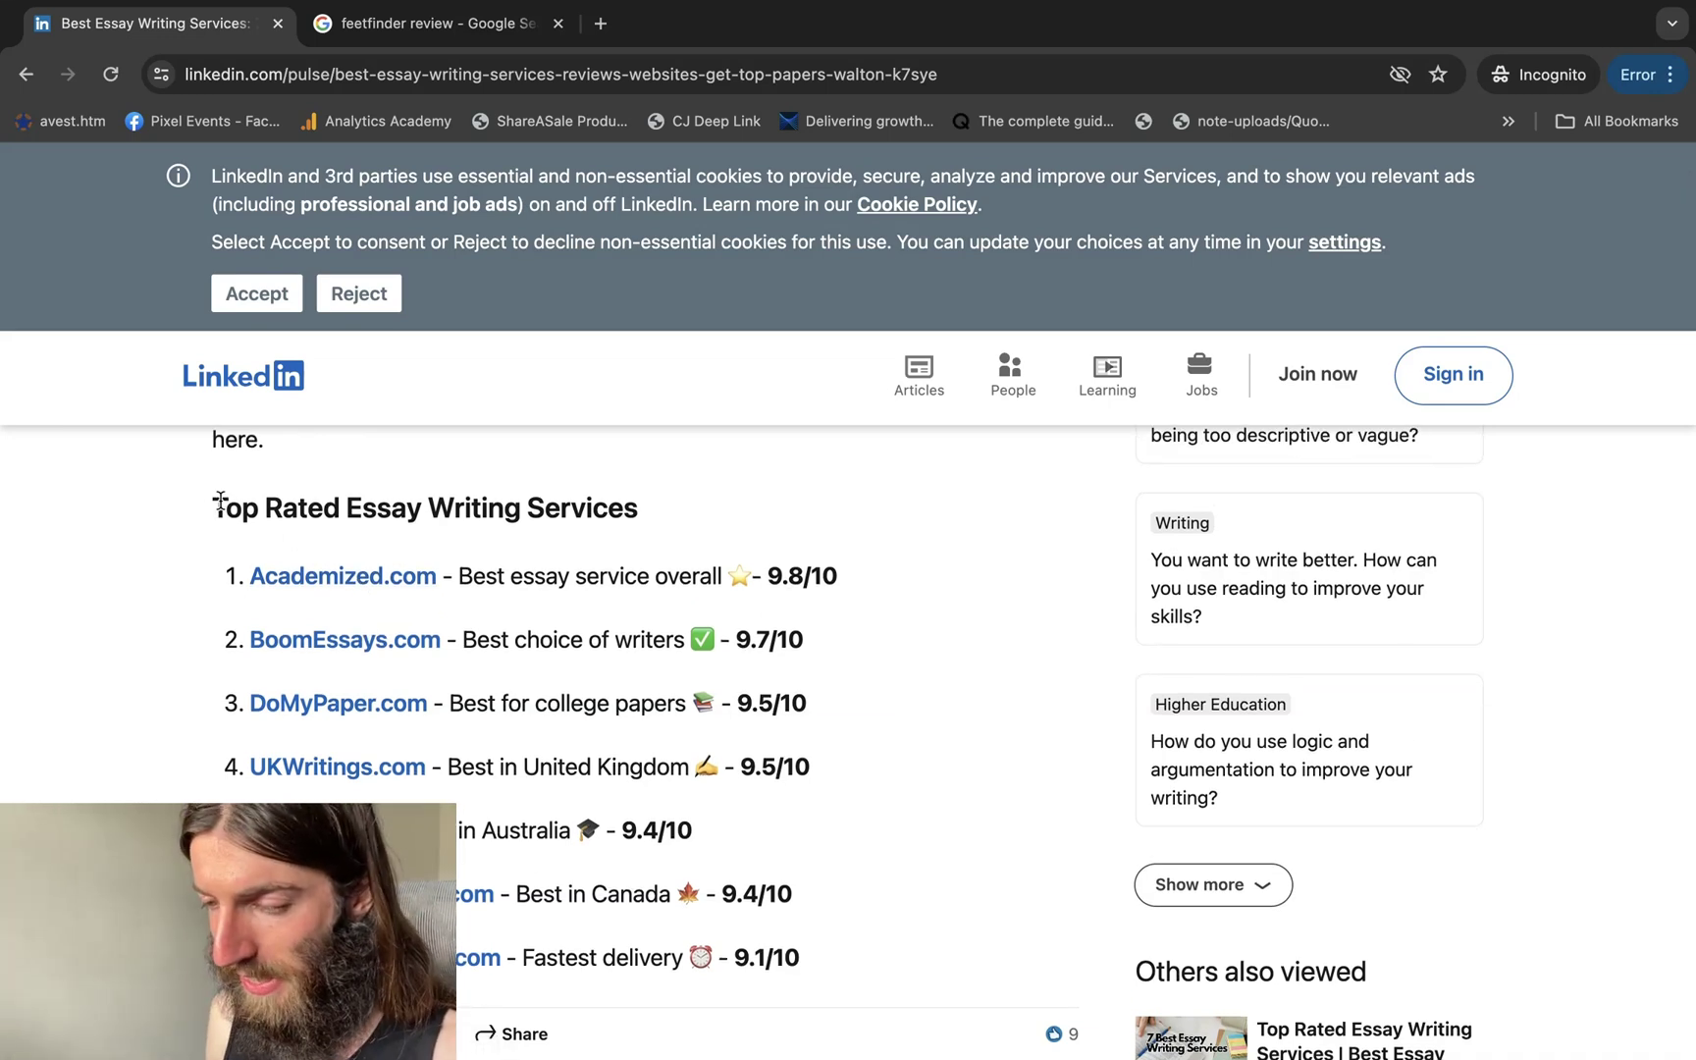
drag(215, 502, 803, 947)
scroll(803, 946, down, 2)
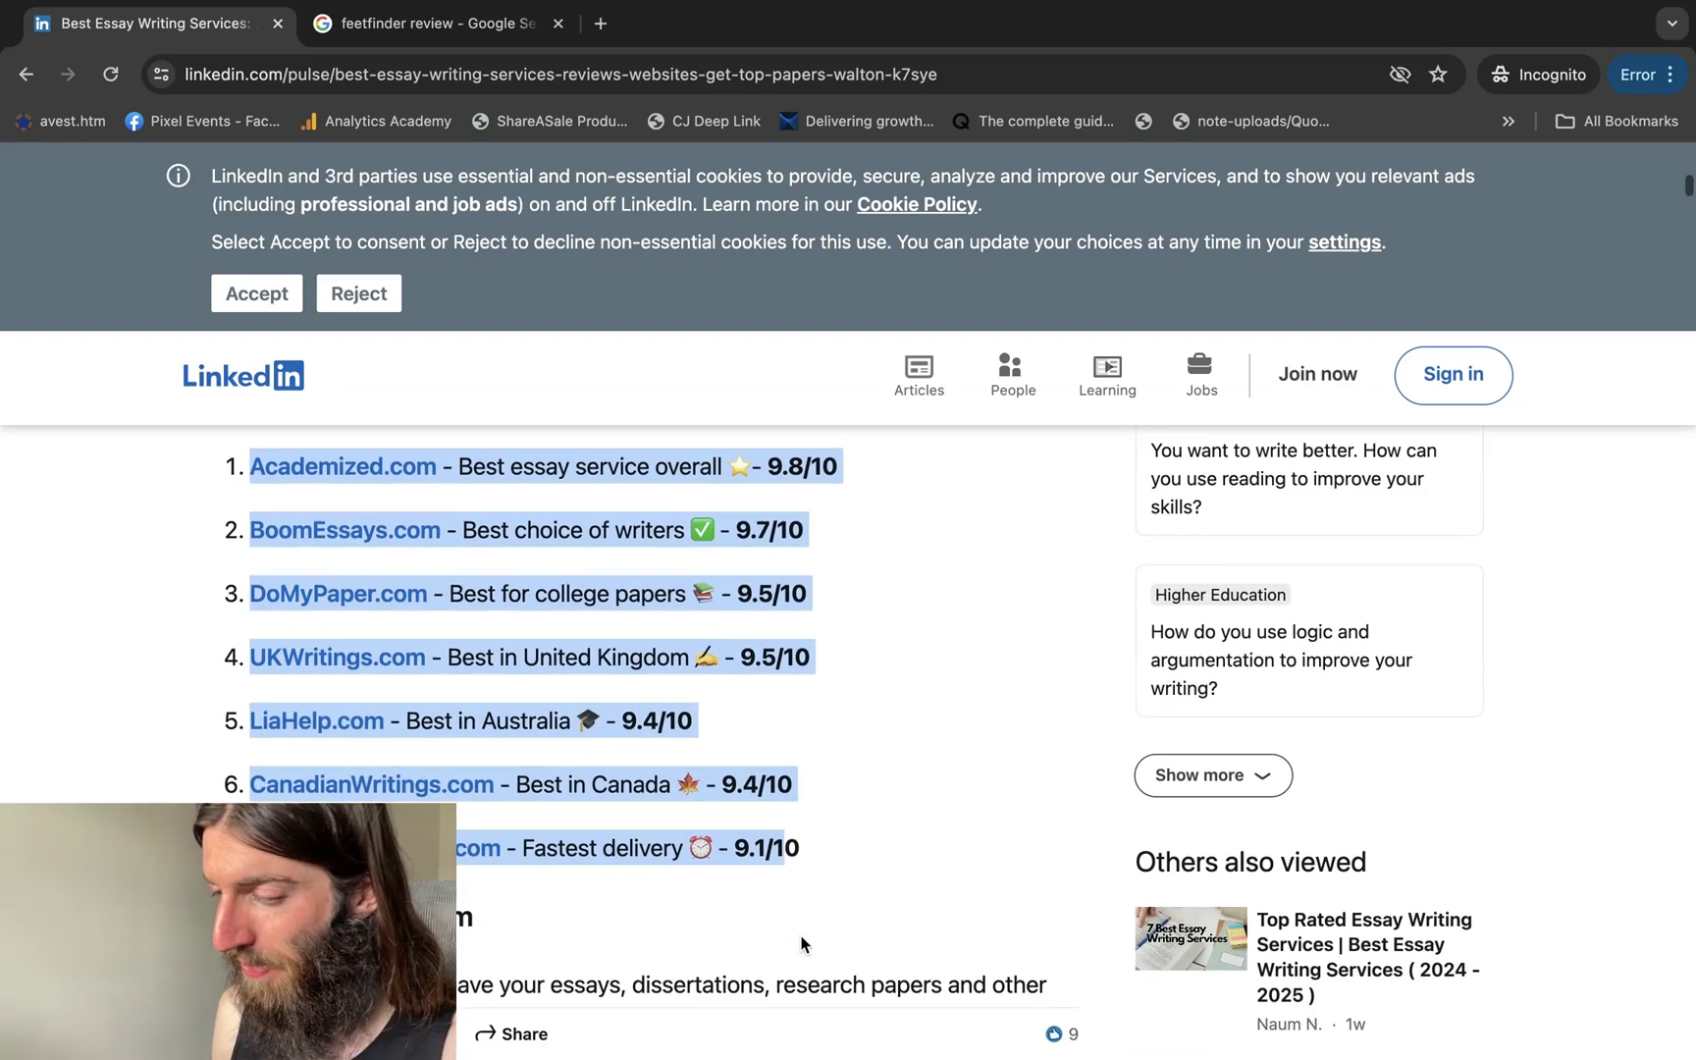
click(890, 793)
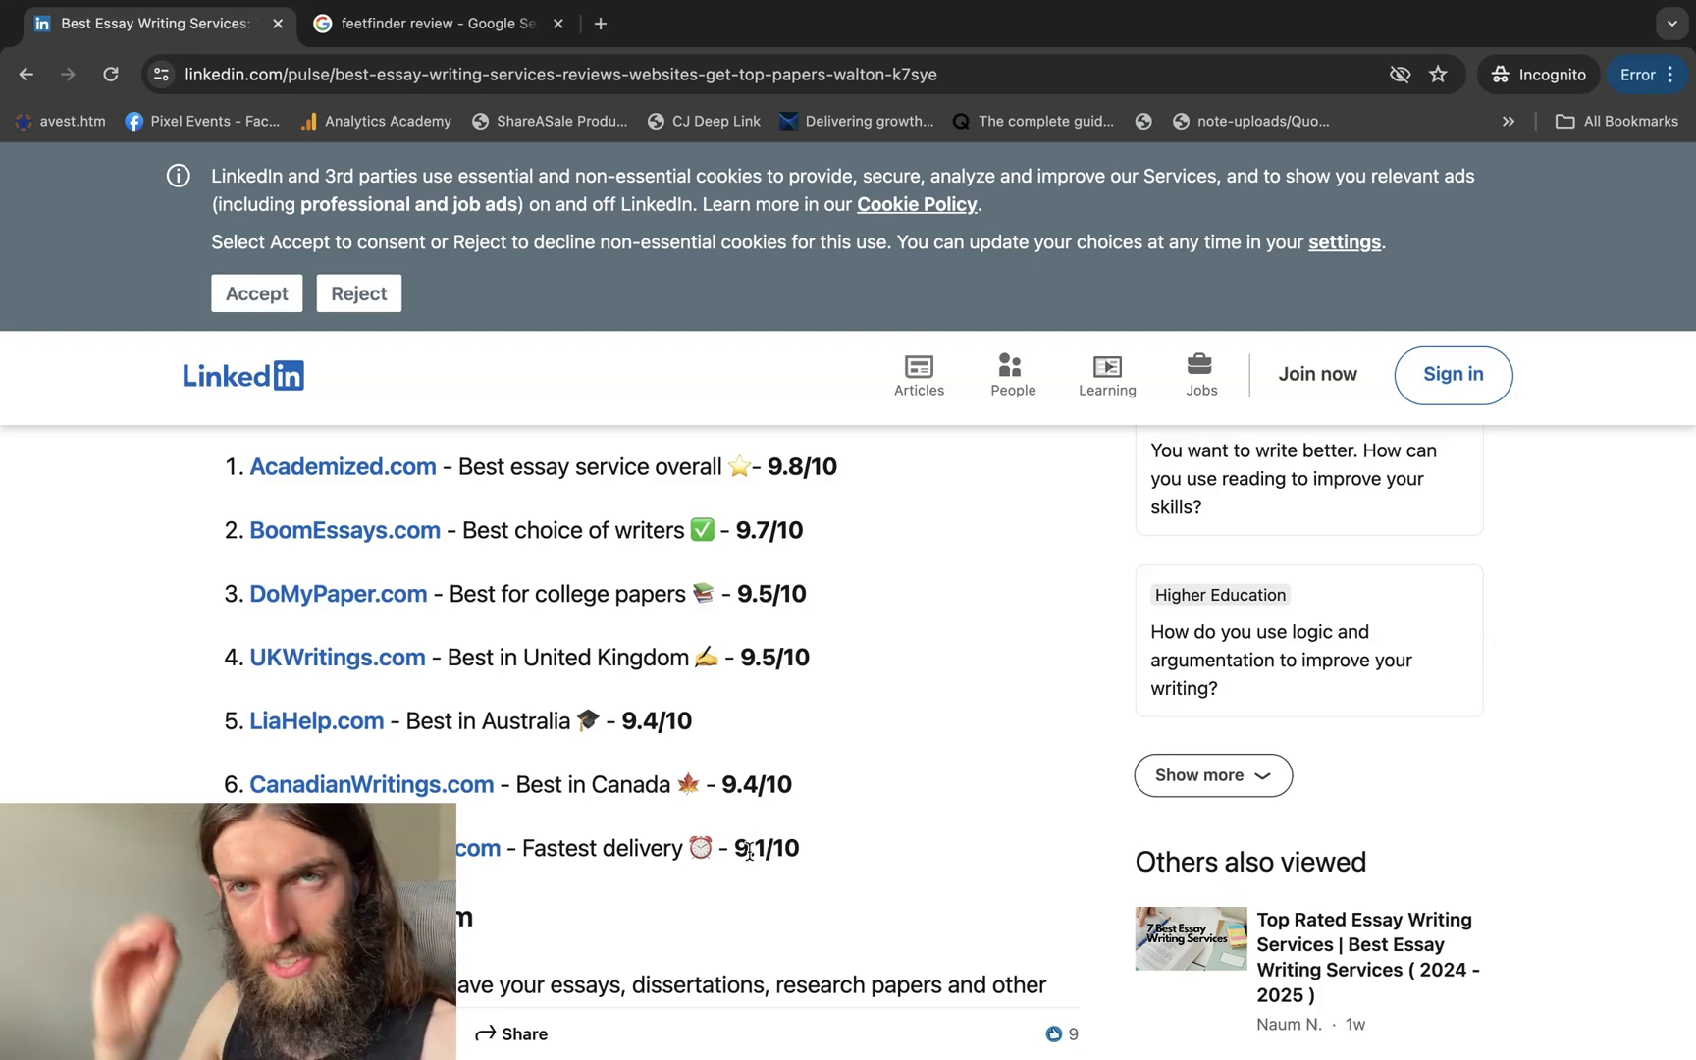
Highlight the 9.8/10, 9.7/10 and 9.5/10 scores for Academized, BoomEssays and DoMyPaper
scroll(793, 562, up, 1)
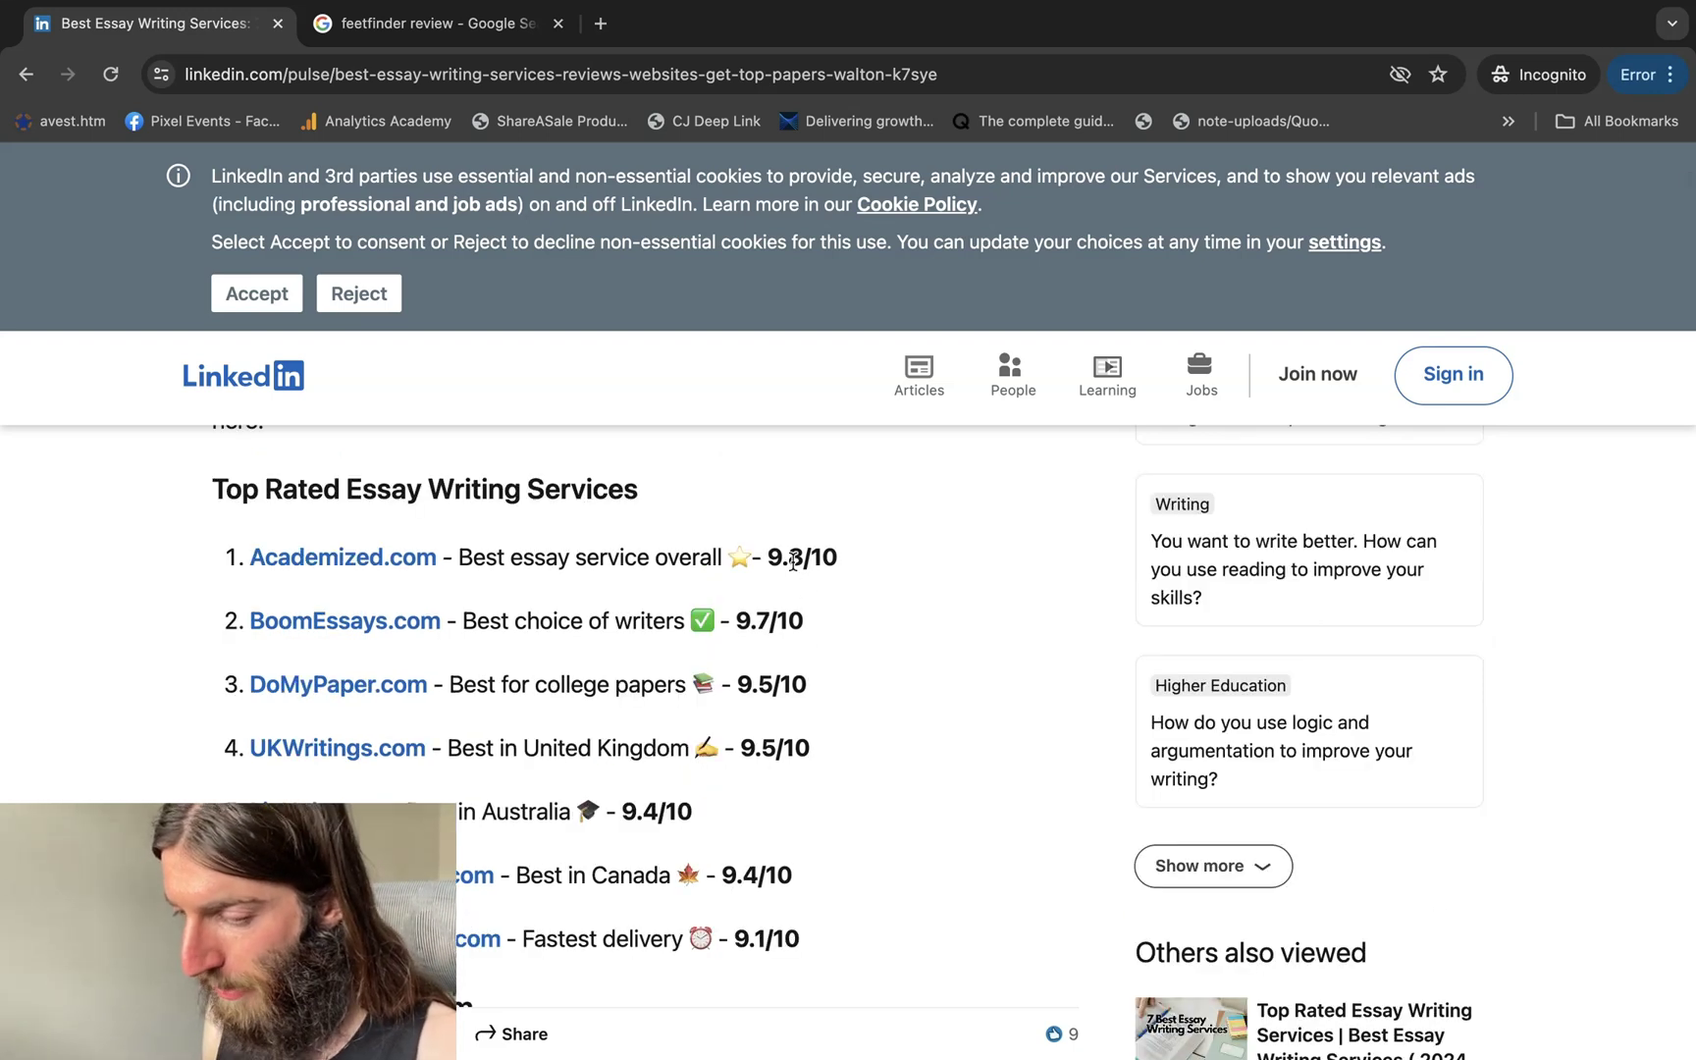
drag(768, 557, 842, 561)
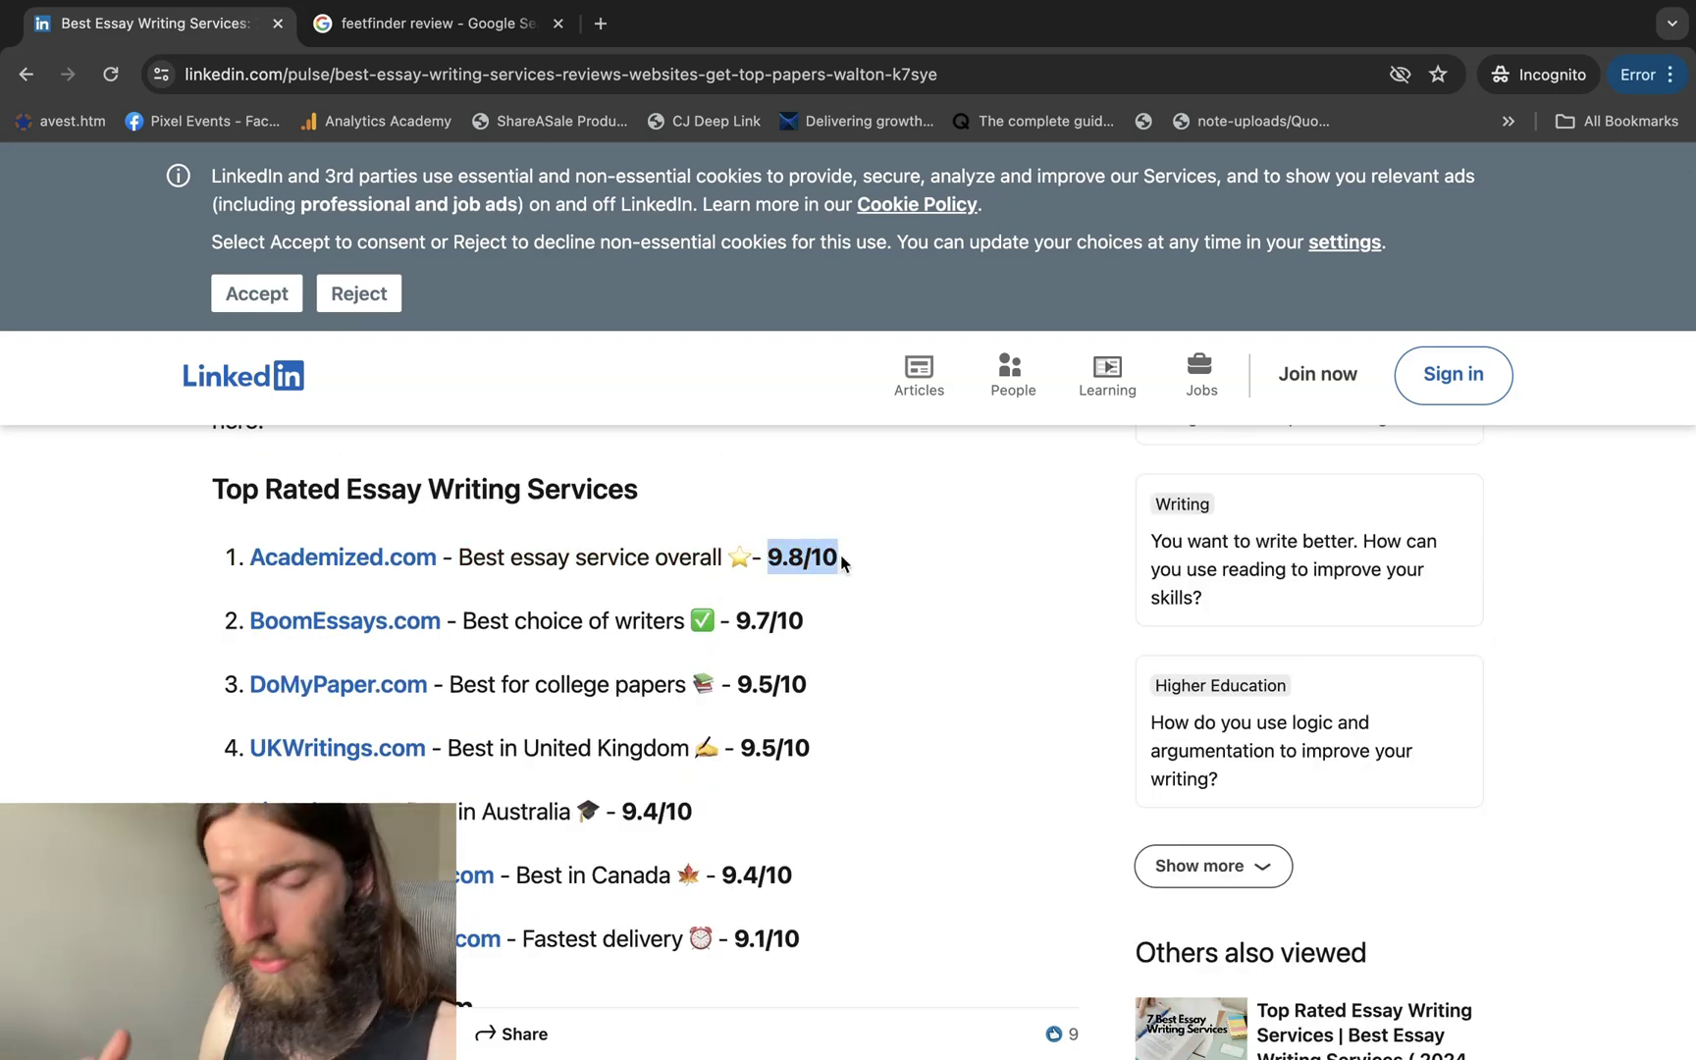
drag(737, 620, 834, 633)
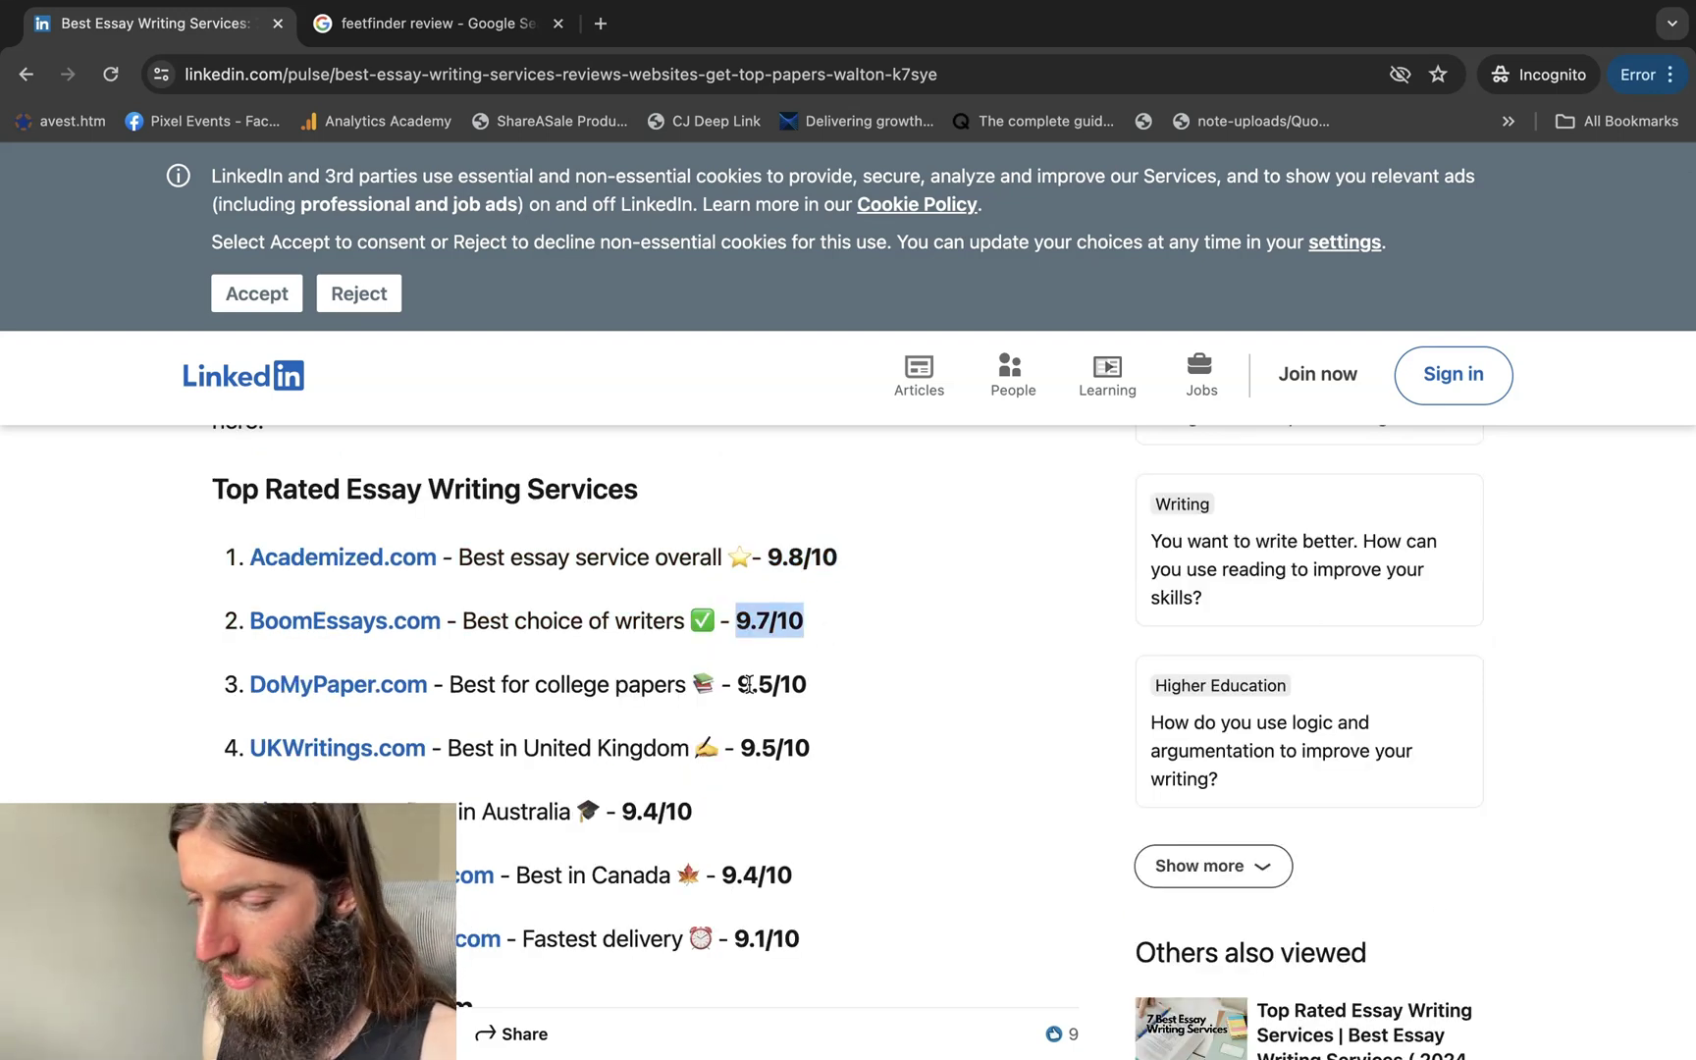
drag(738, 684, 854, 695)
click(860, 697)
scroll(862, 699, down, 2)
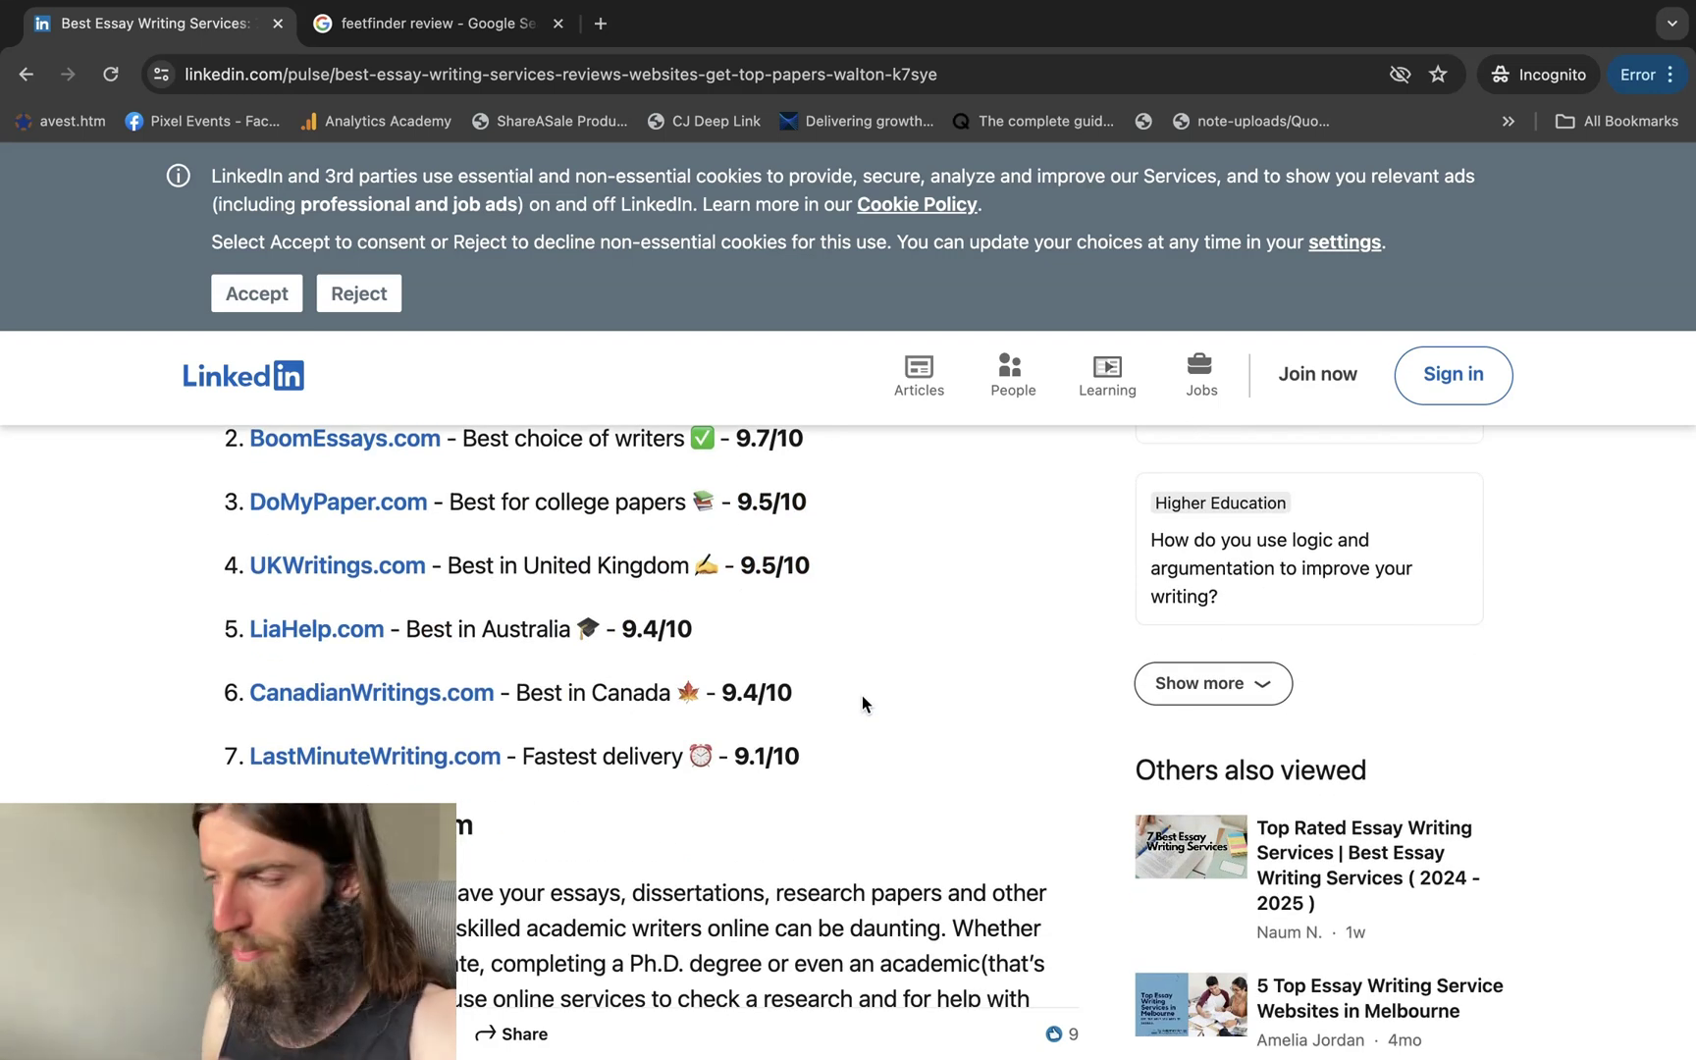
Scroll past the individual service reviews down to the 'How I've Created This List' heading
scroll(862, 694, down, 5)
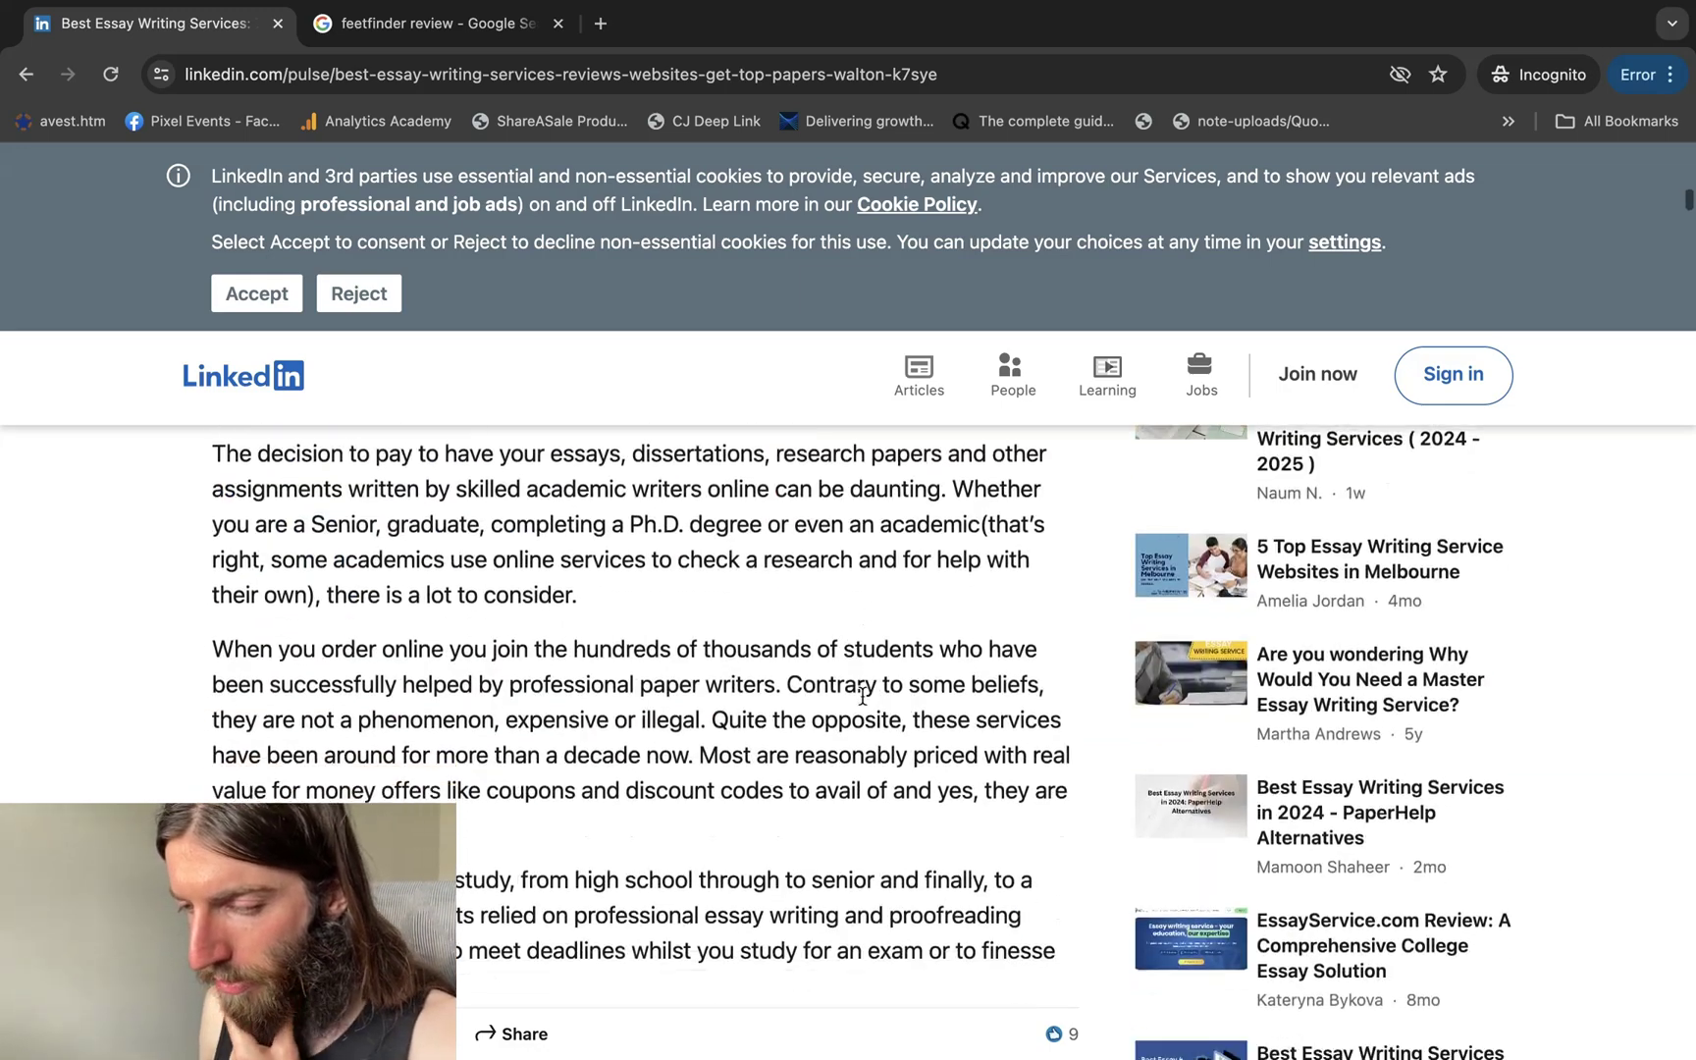
scroll(861, 696, down, 20)
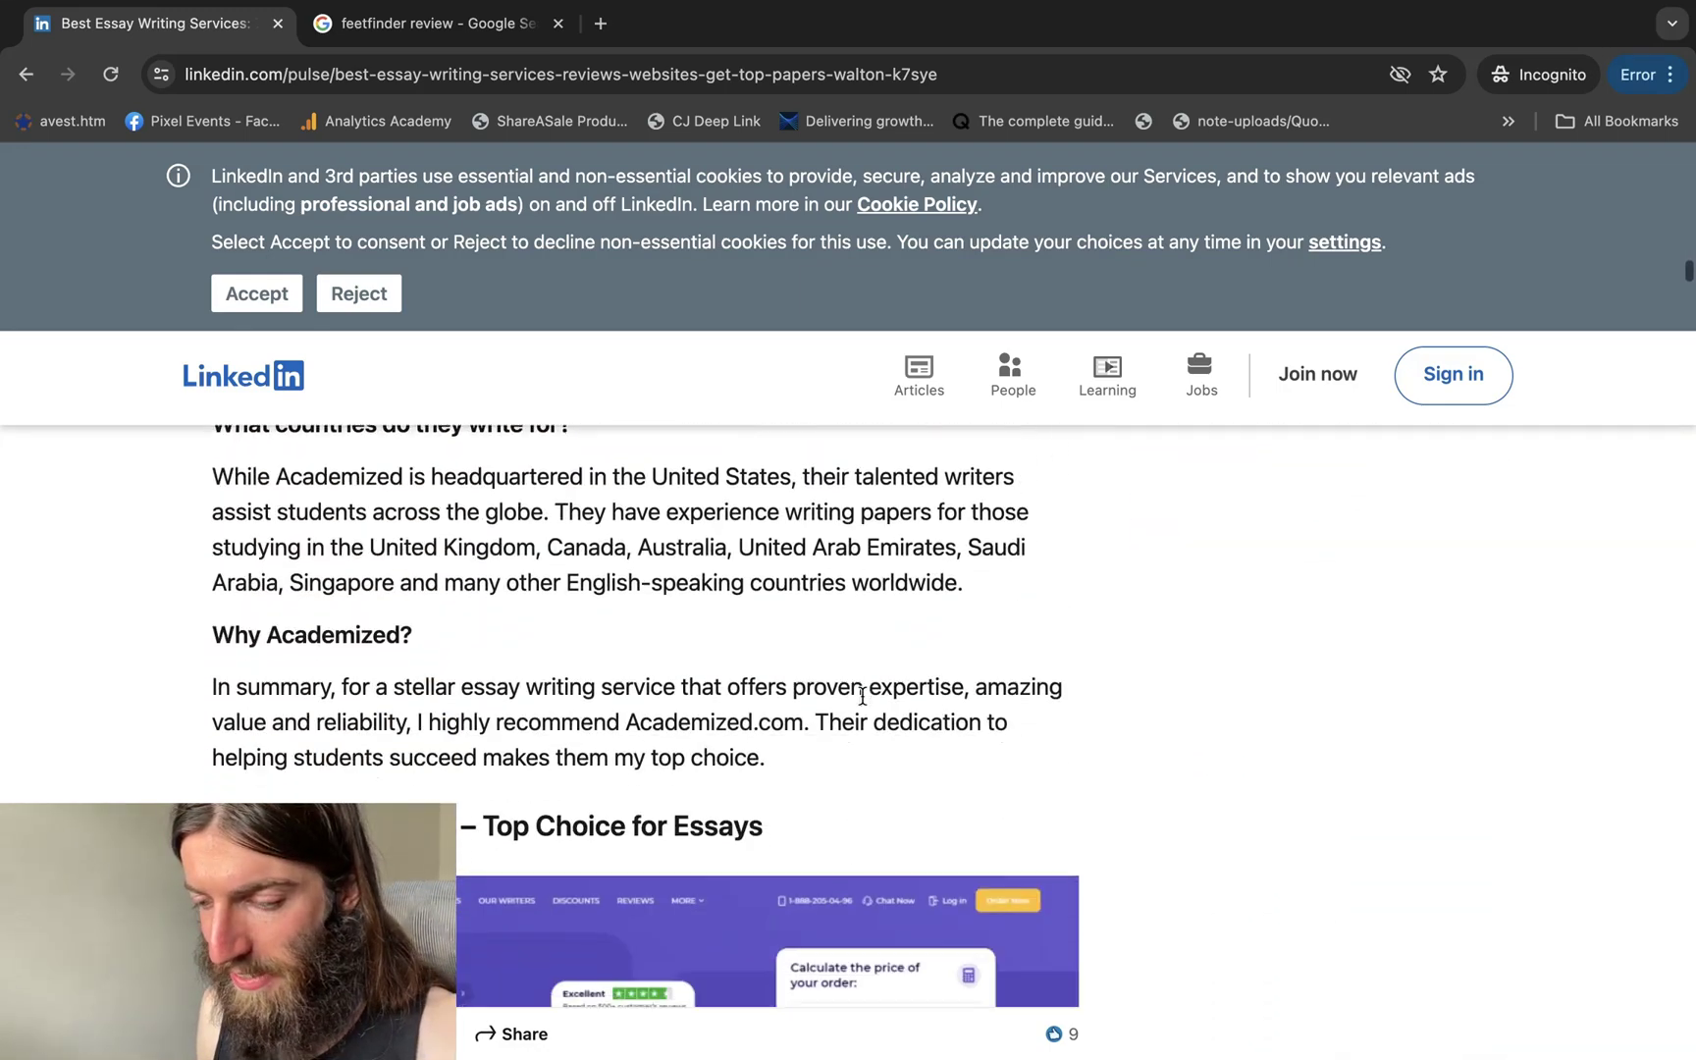
scroll(862, 696, down, 15)
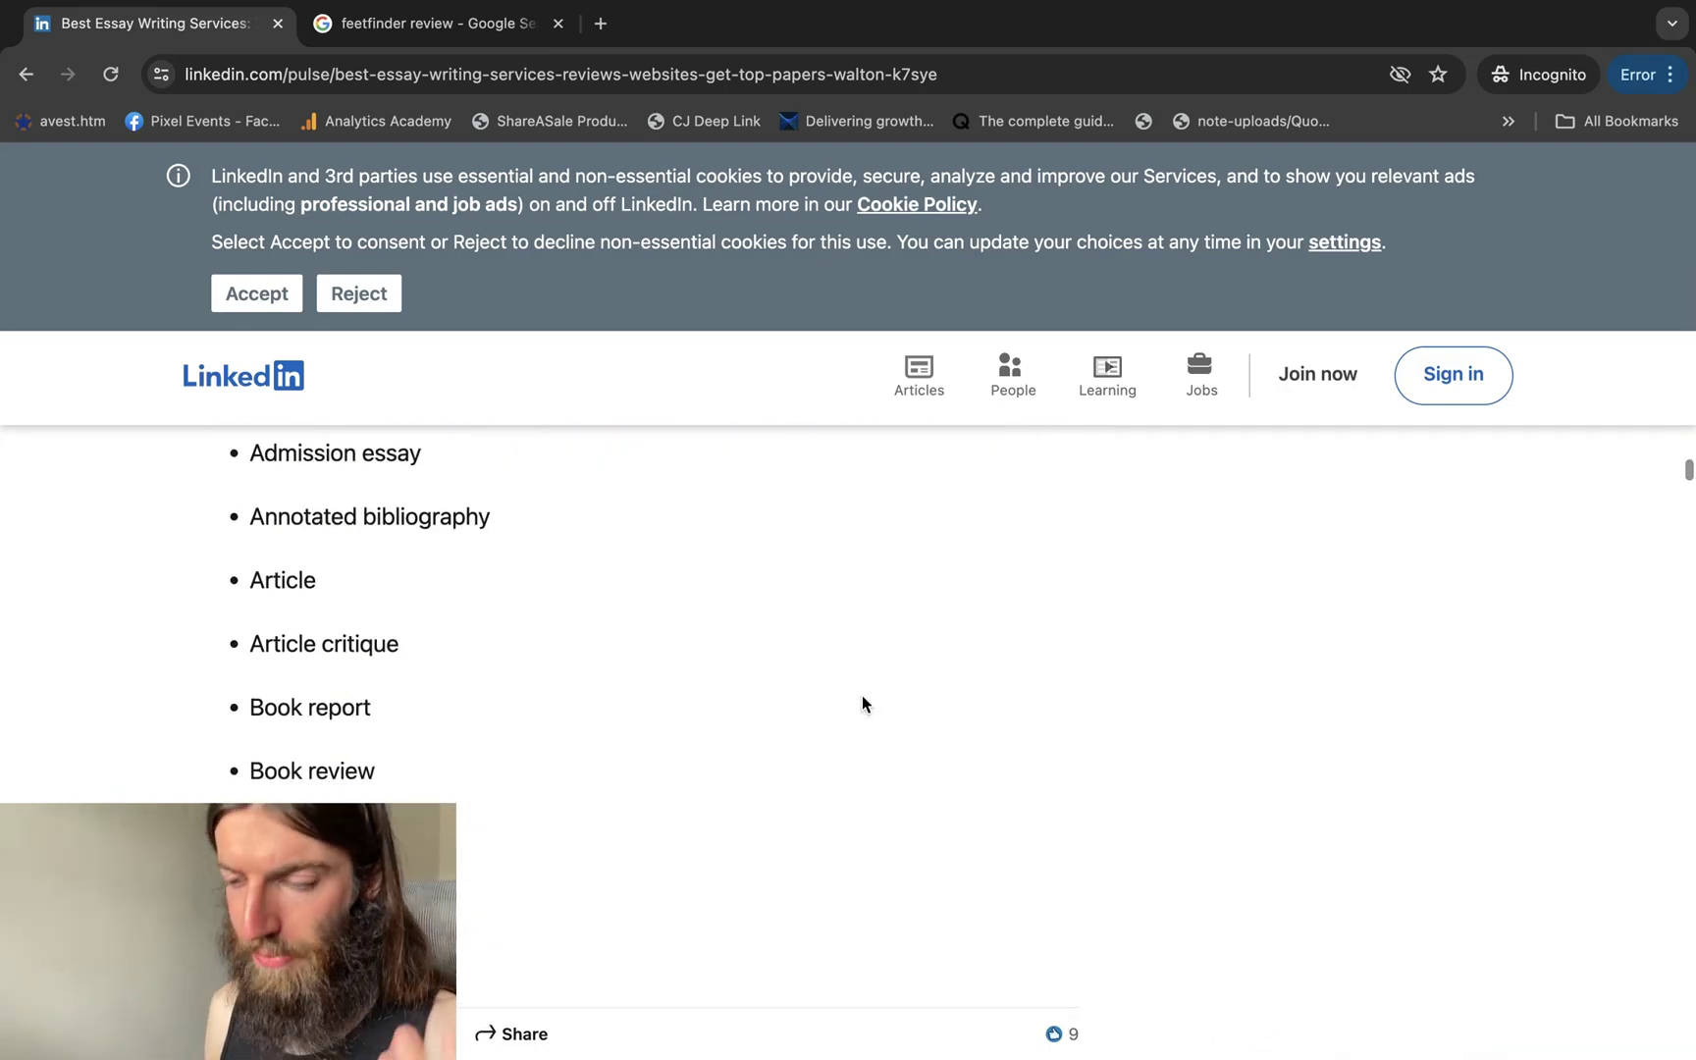
scroll(862, 704, down, 10)
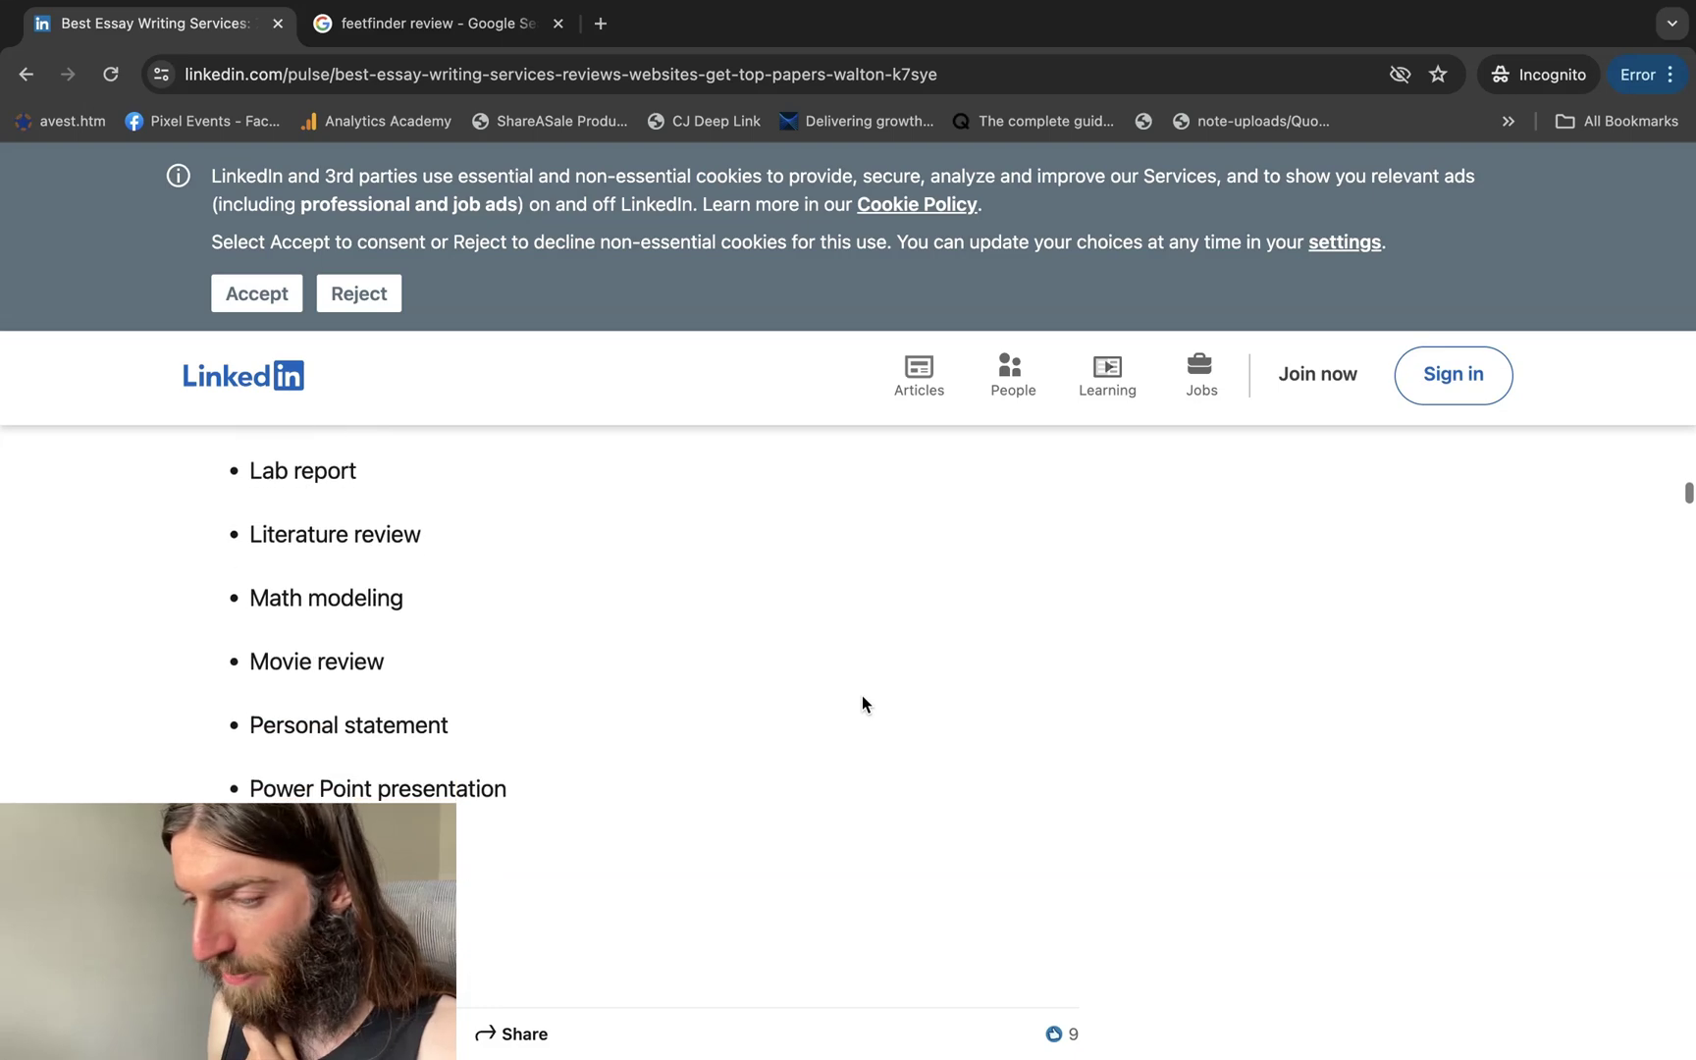
scroll(862, 704, down, 20)
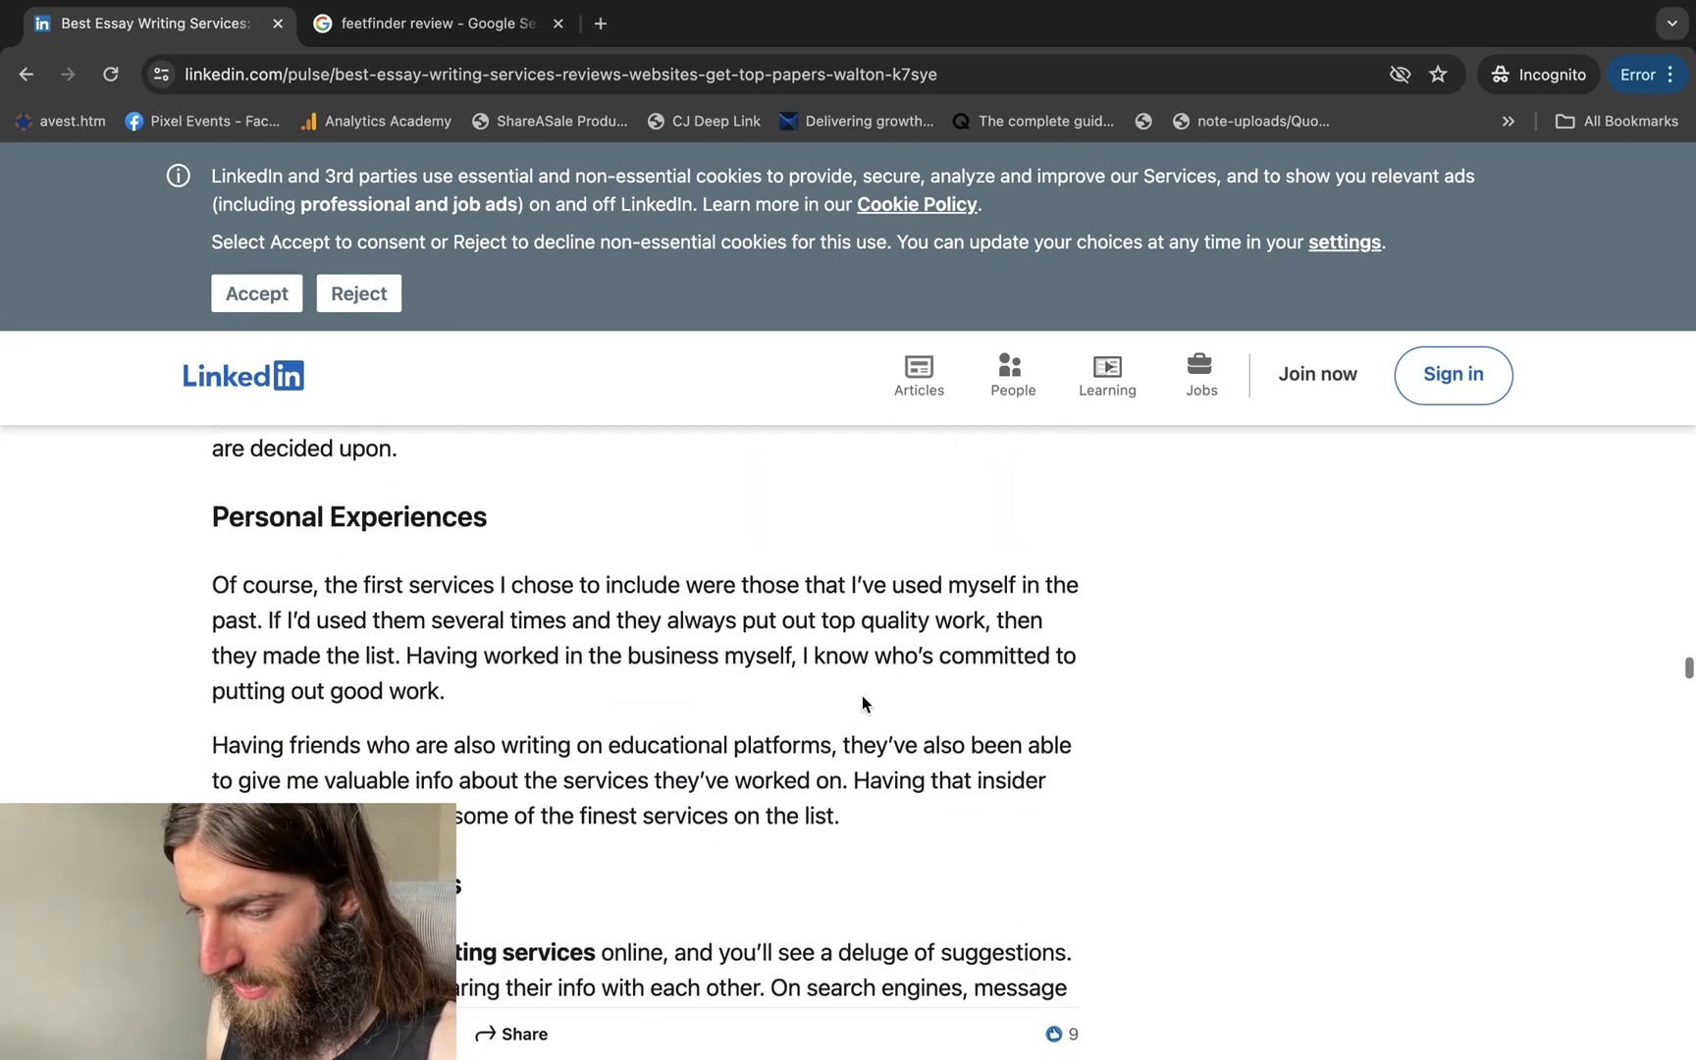
scroll(862, 694, down, 3)
scroll(862, 694, up, 7)
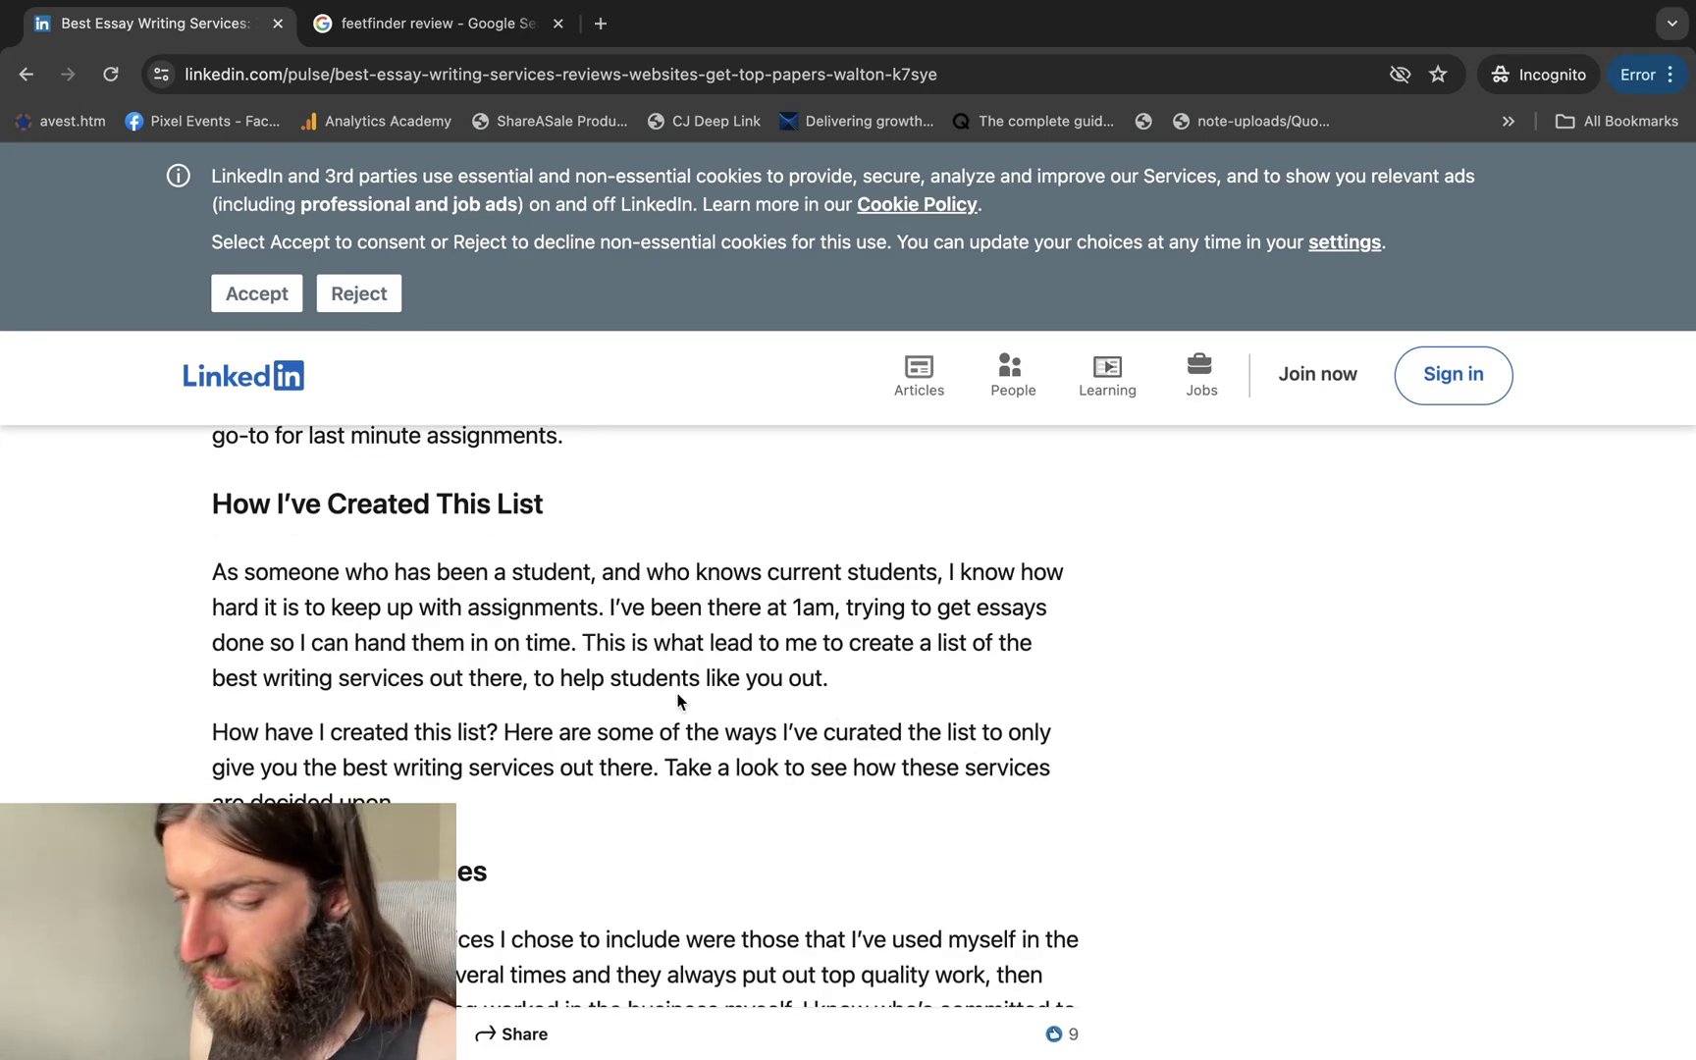
scroll(678, 694, down, 1)
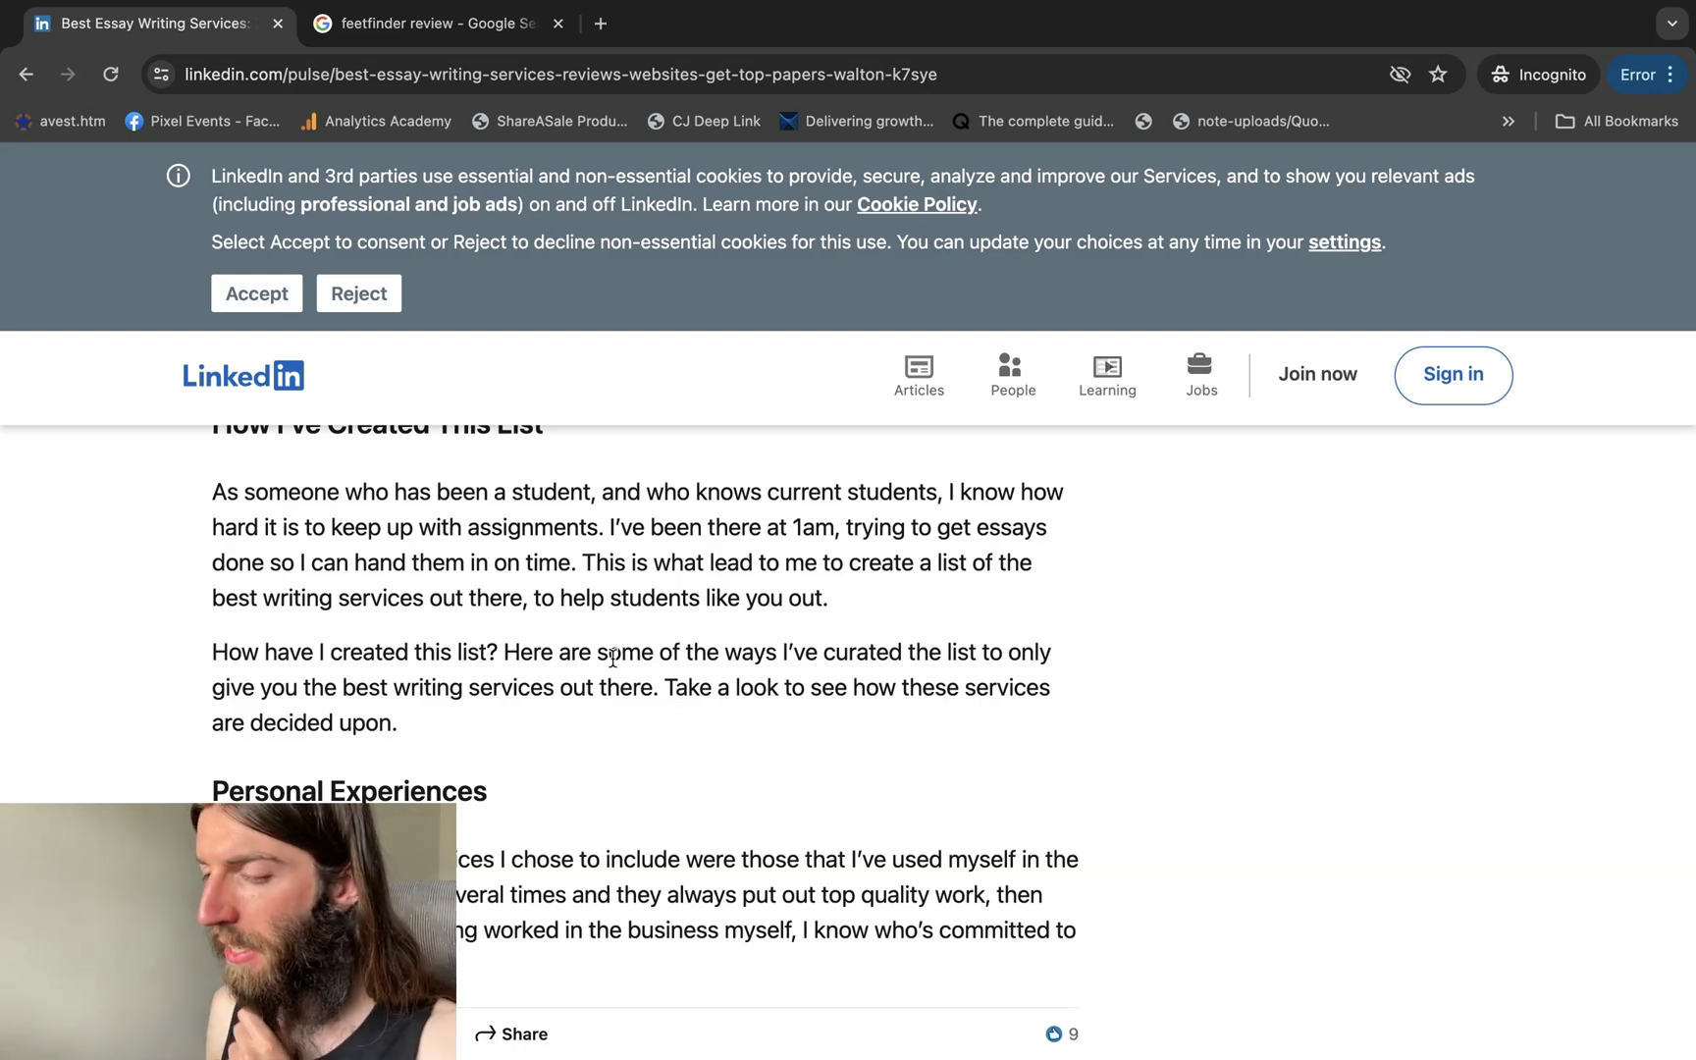
scroll(583, 654, up, 1)
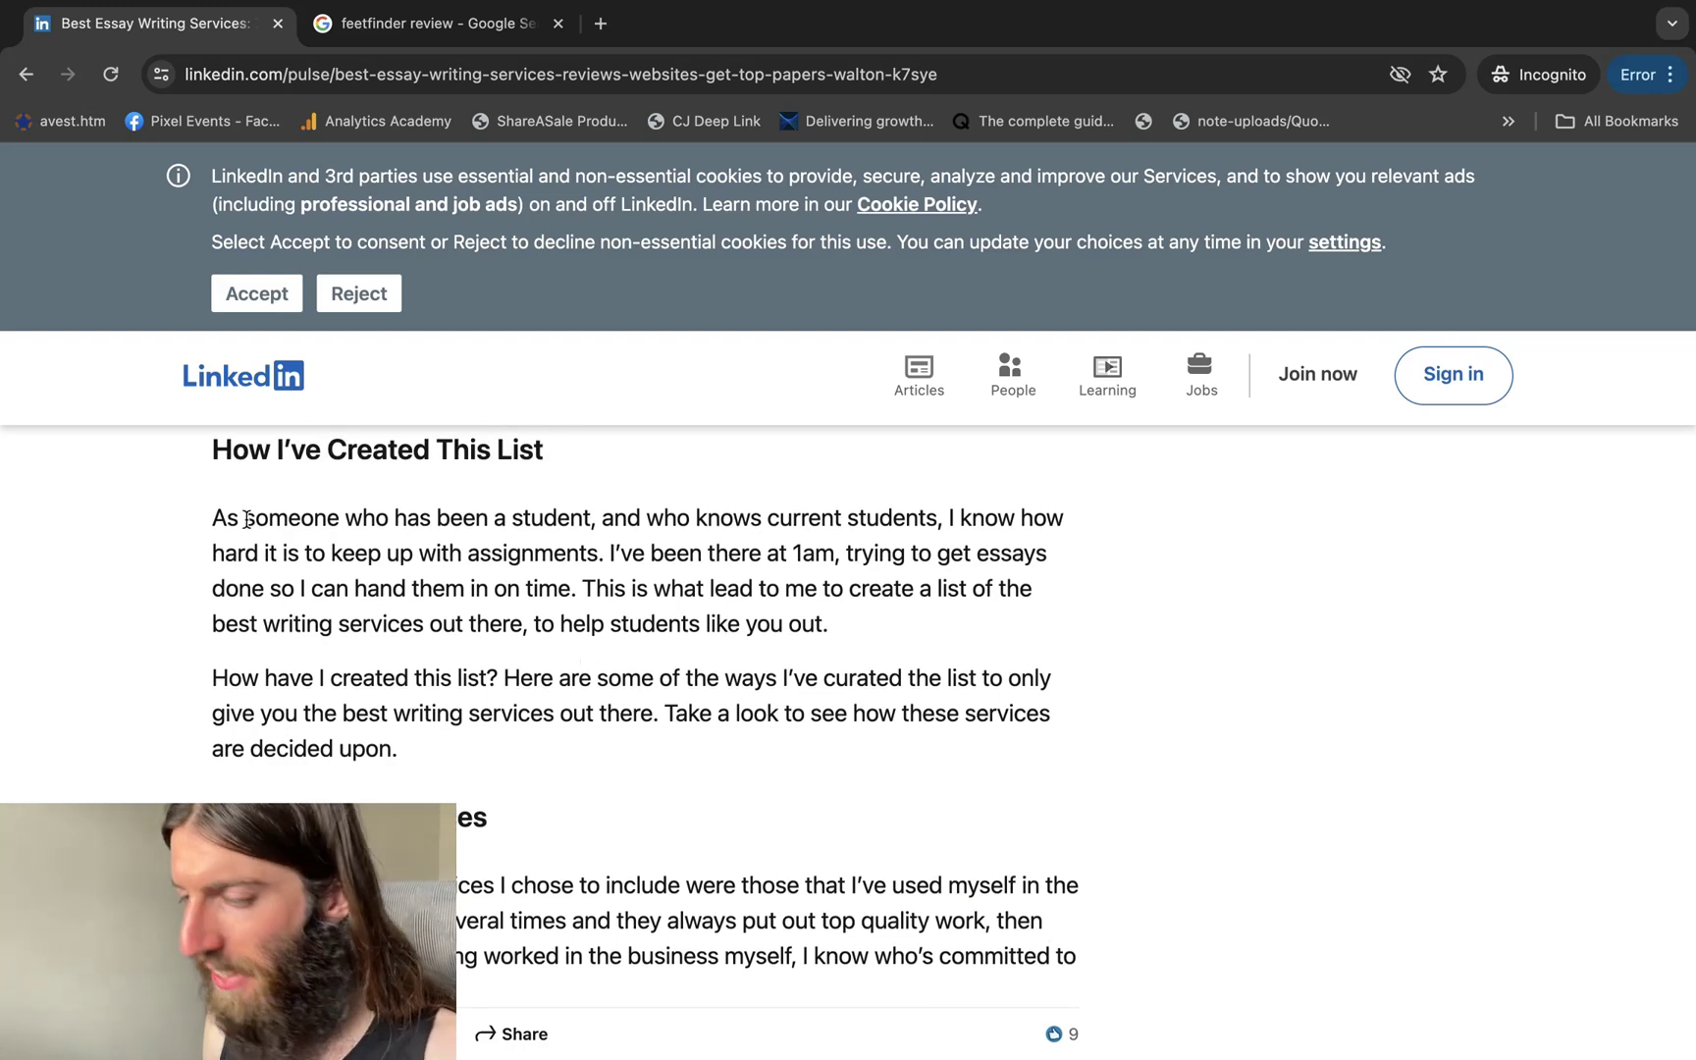
Highlight 'someone who' and the author's late-night essay anecdote in the methodology text
drag(244, 518, 390, 517)
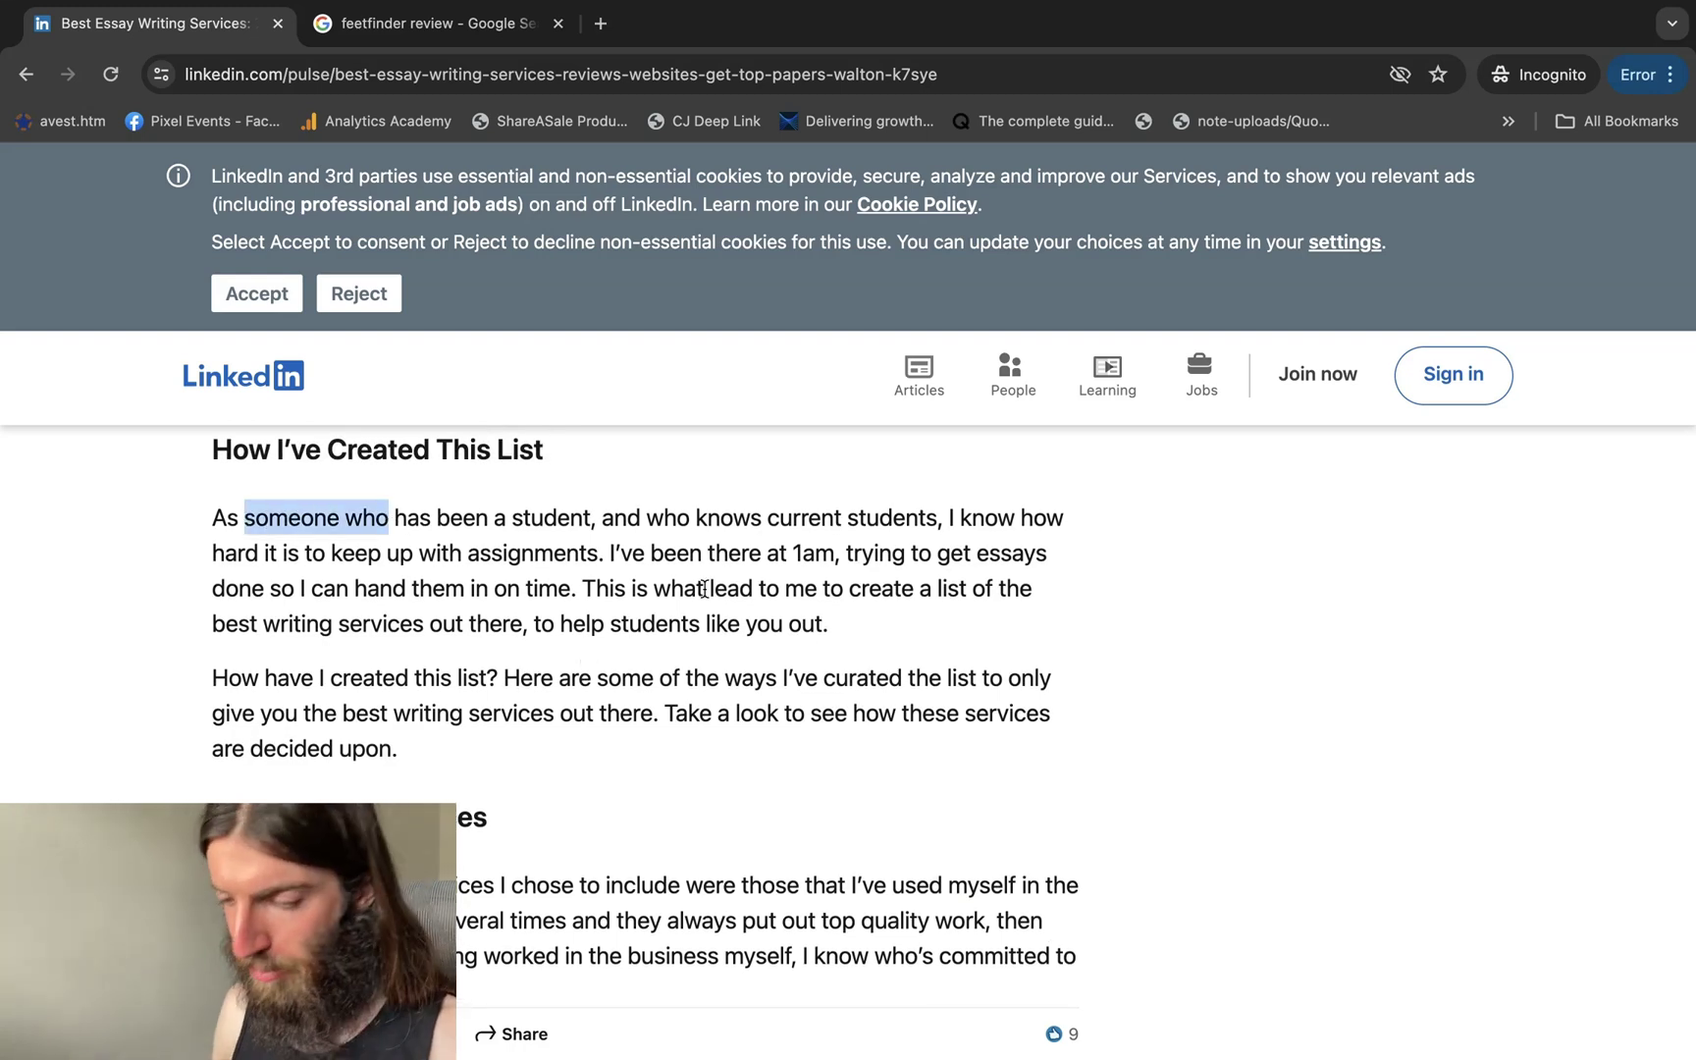
click(926, 687)
scroll(614, 644, down, 1)
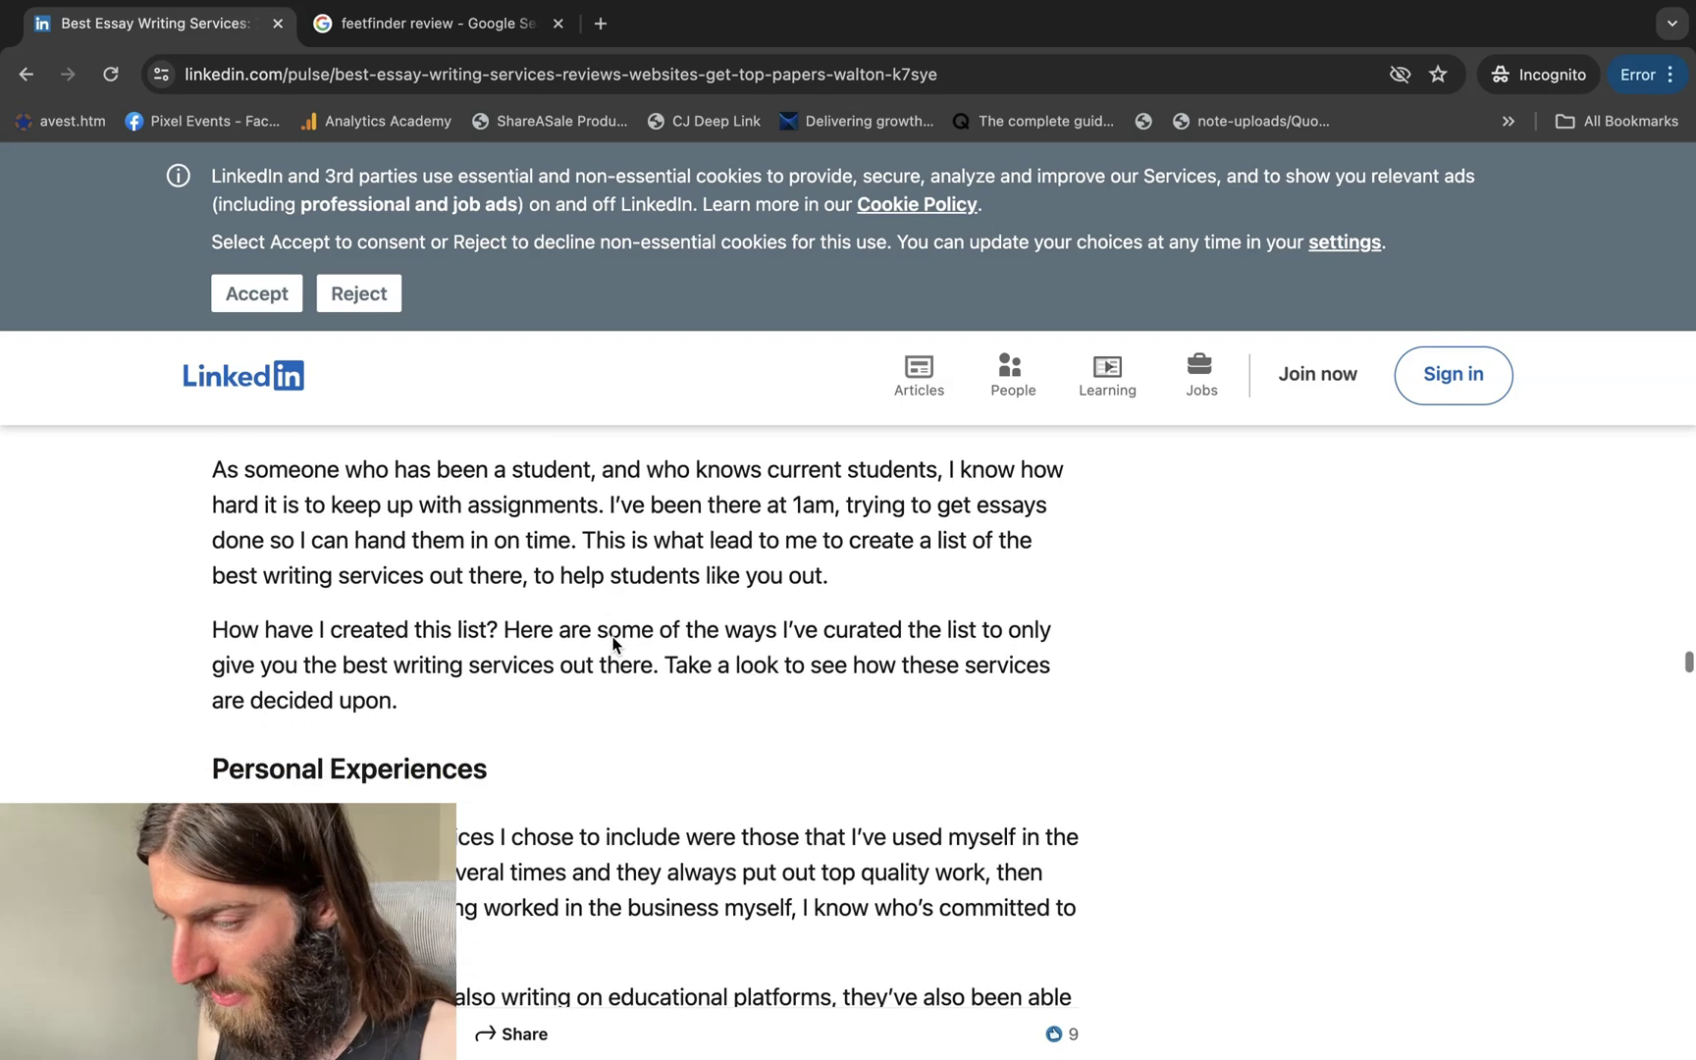
drag(605, 499, 502, 550)
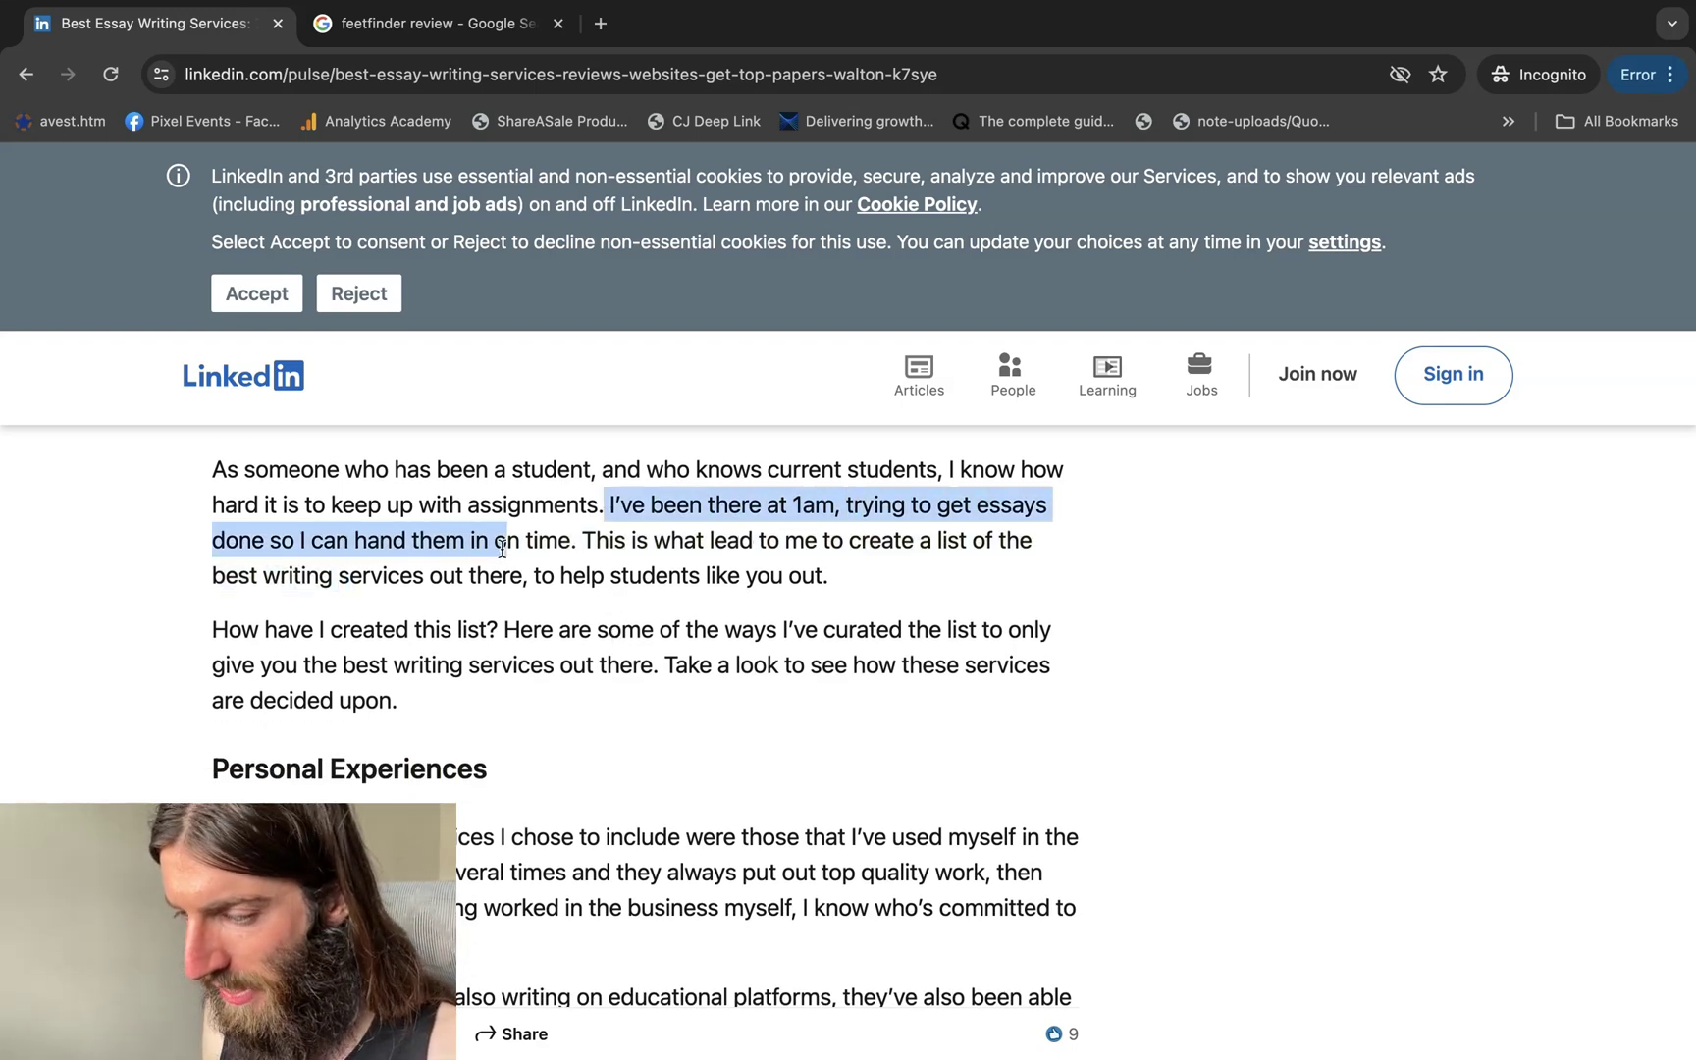
Scroll past Personal Experiences, Detailed Analysis and Peer Review to 'How to Find the Best Company for You?'
scroll(571, 554, down, 8)
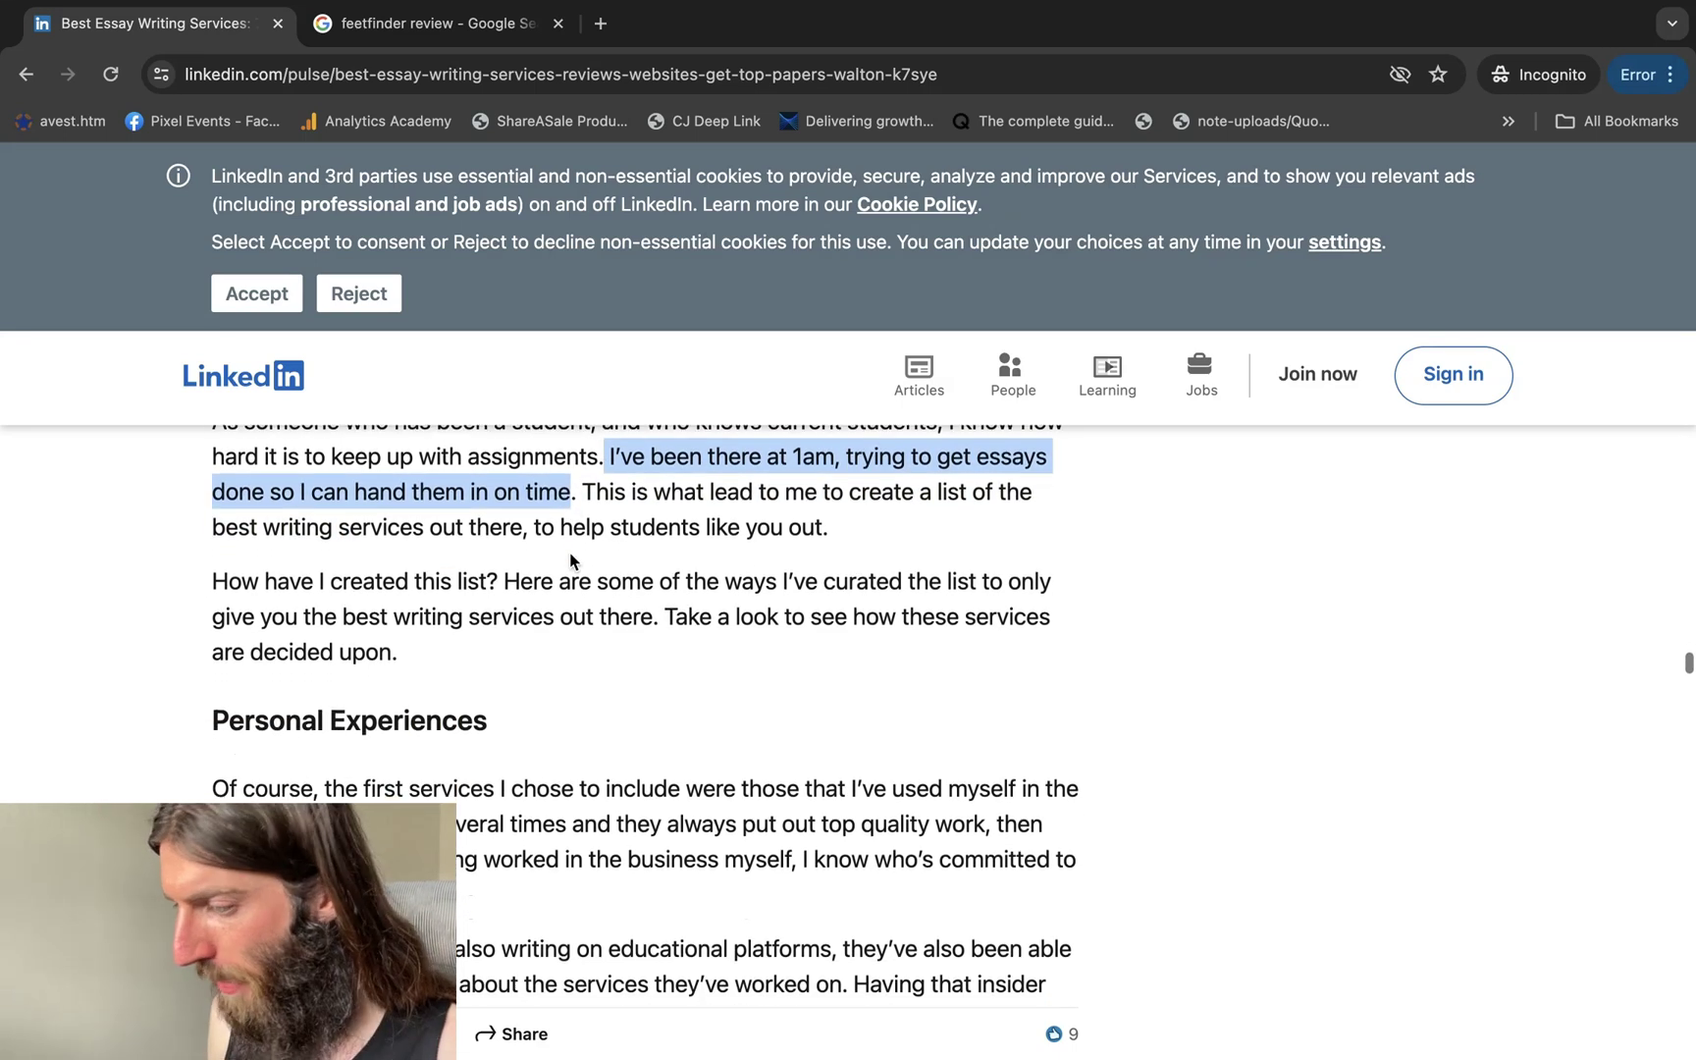
scroll(571, 556, up, 3)
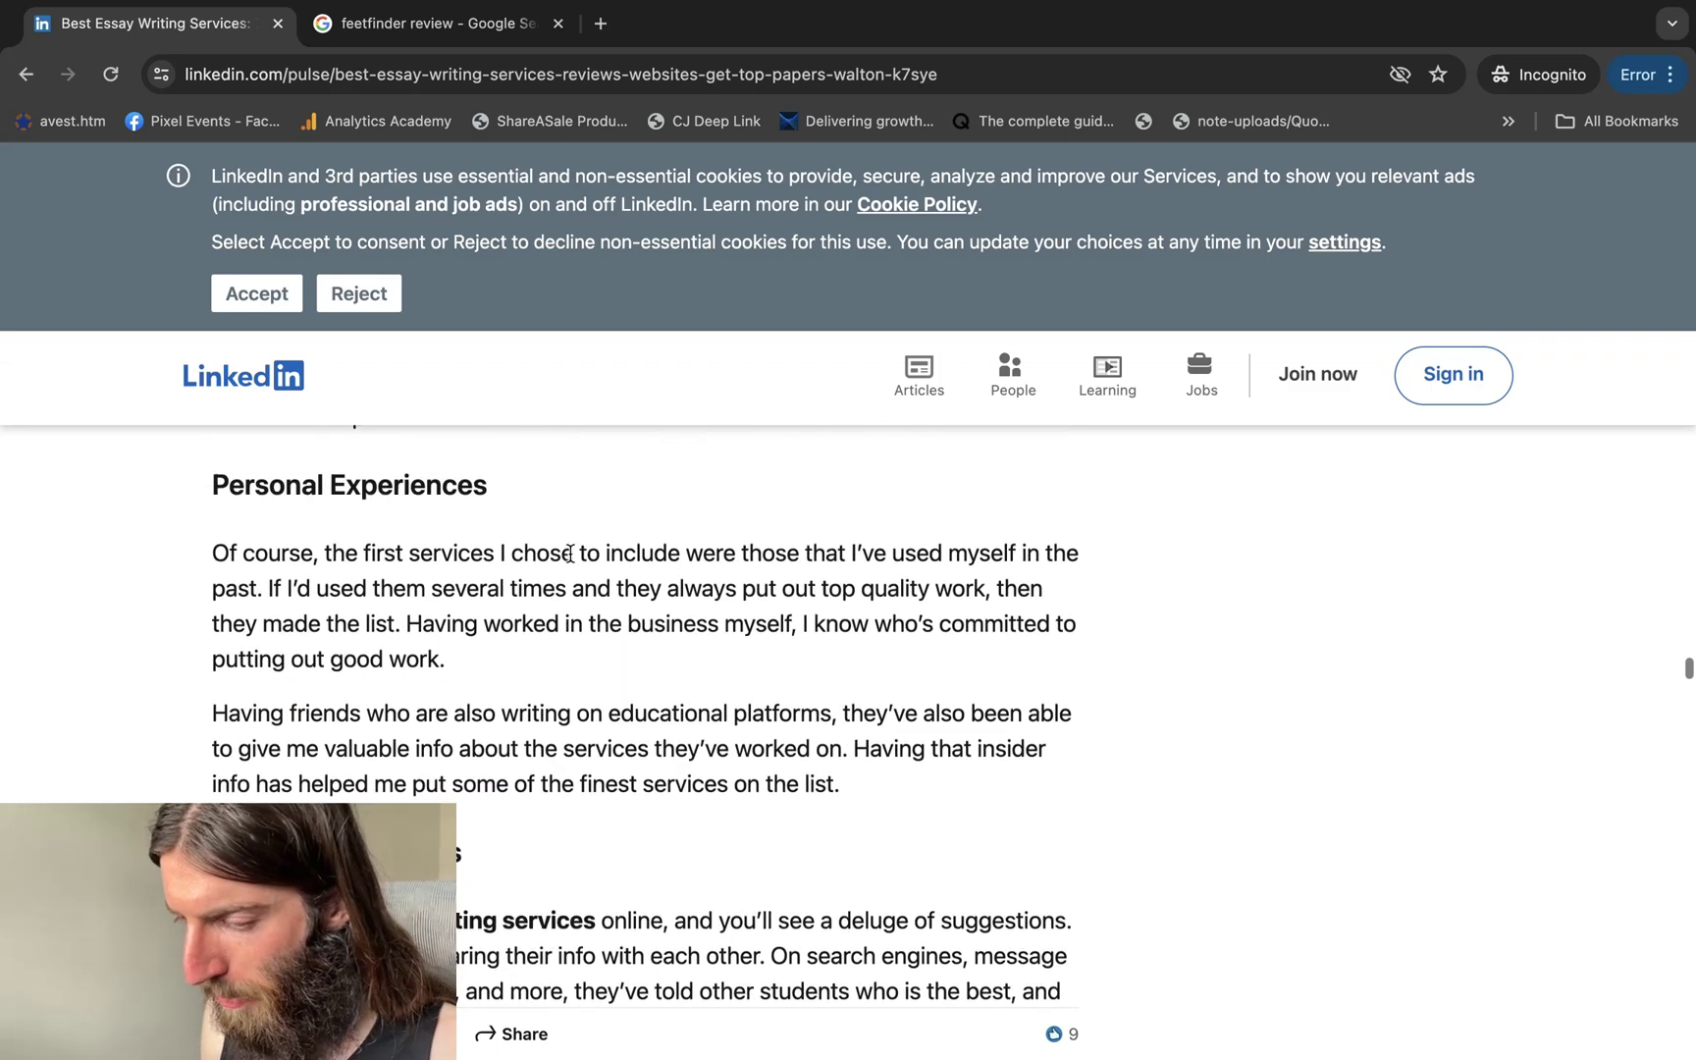
scroll(570, 556, down, 12)
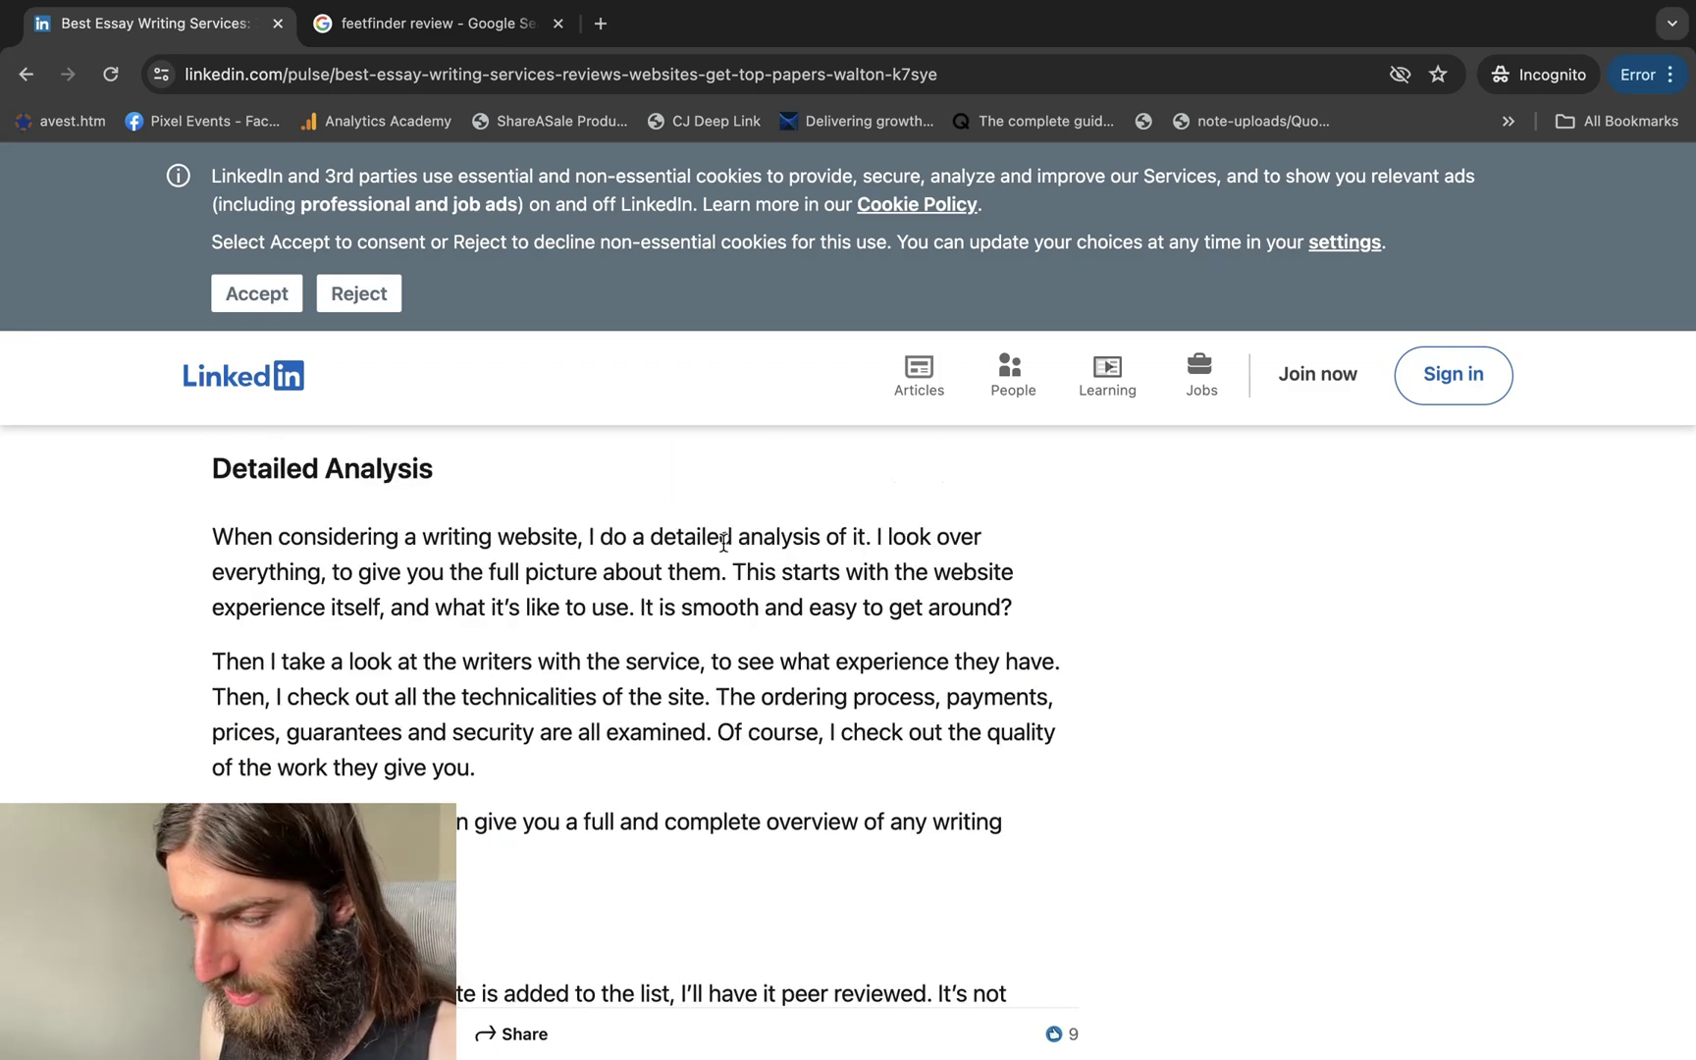
scroll(527, 574, down, 3)
scroll(527, 574, down, 10)
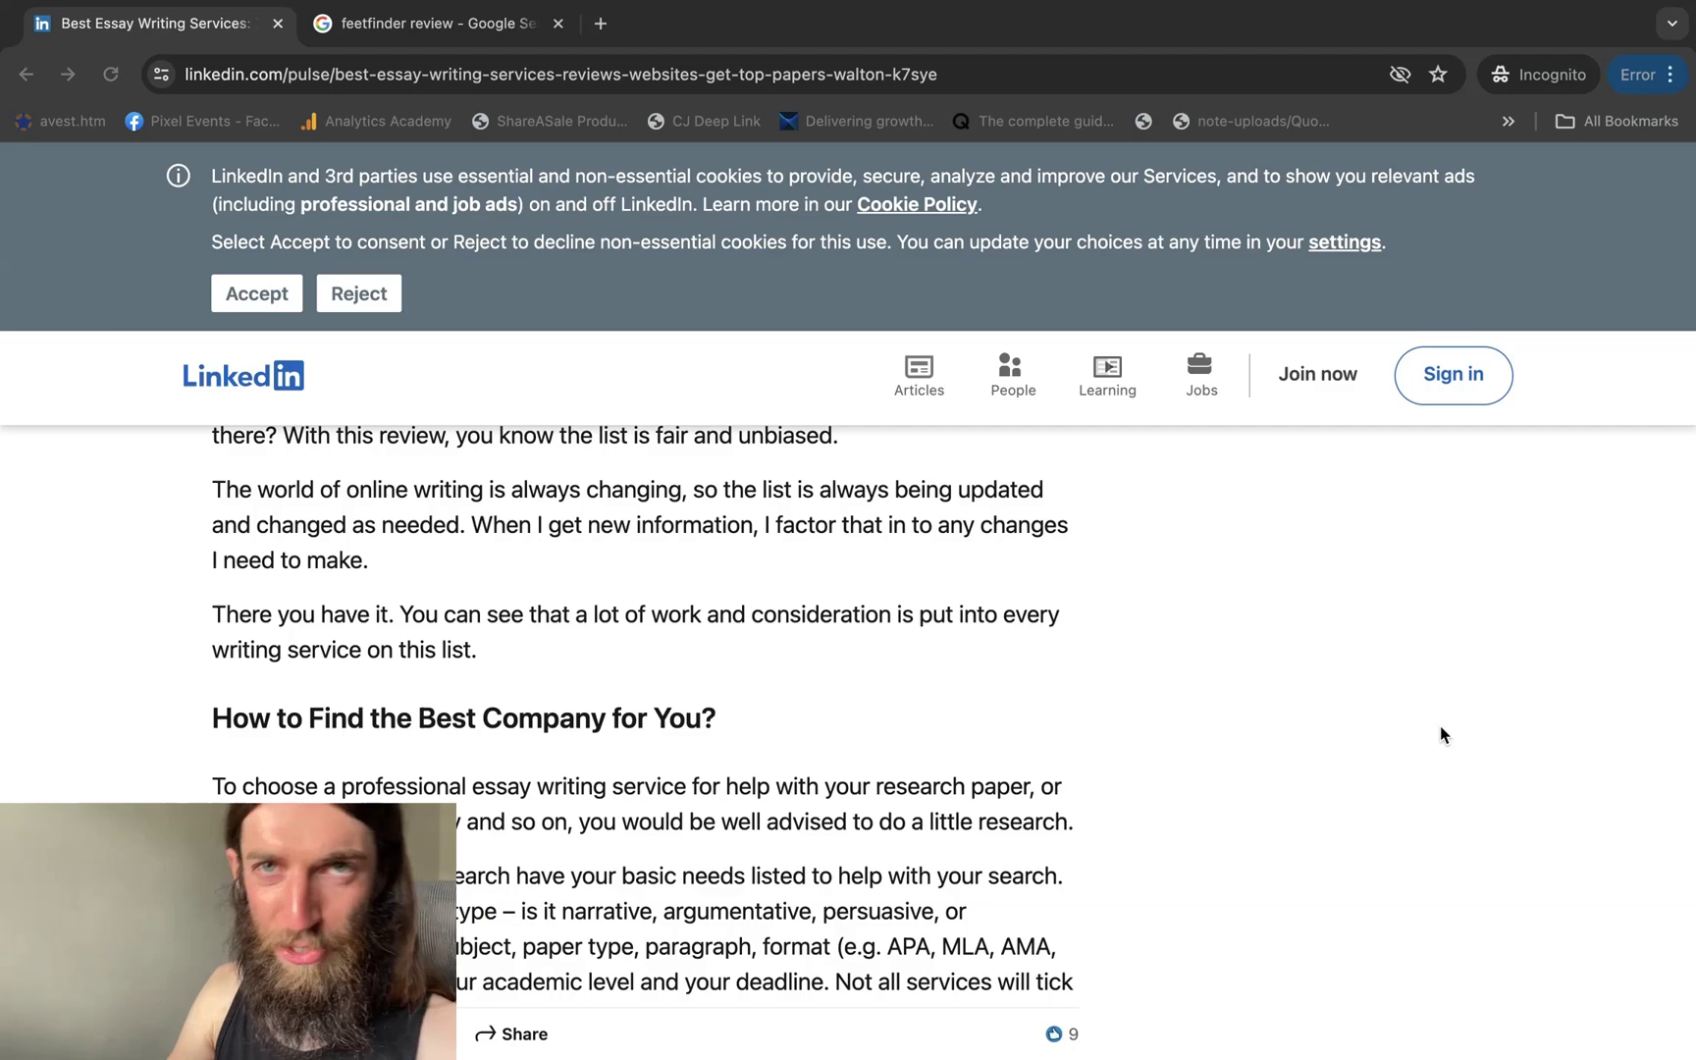
key(super+grave)
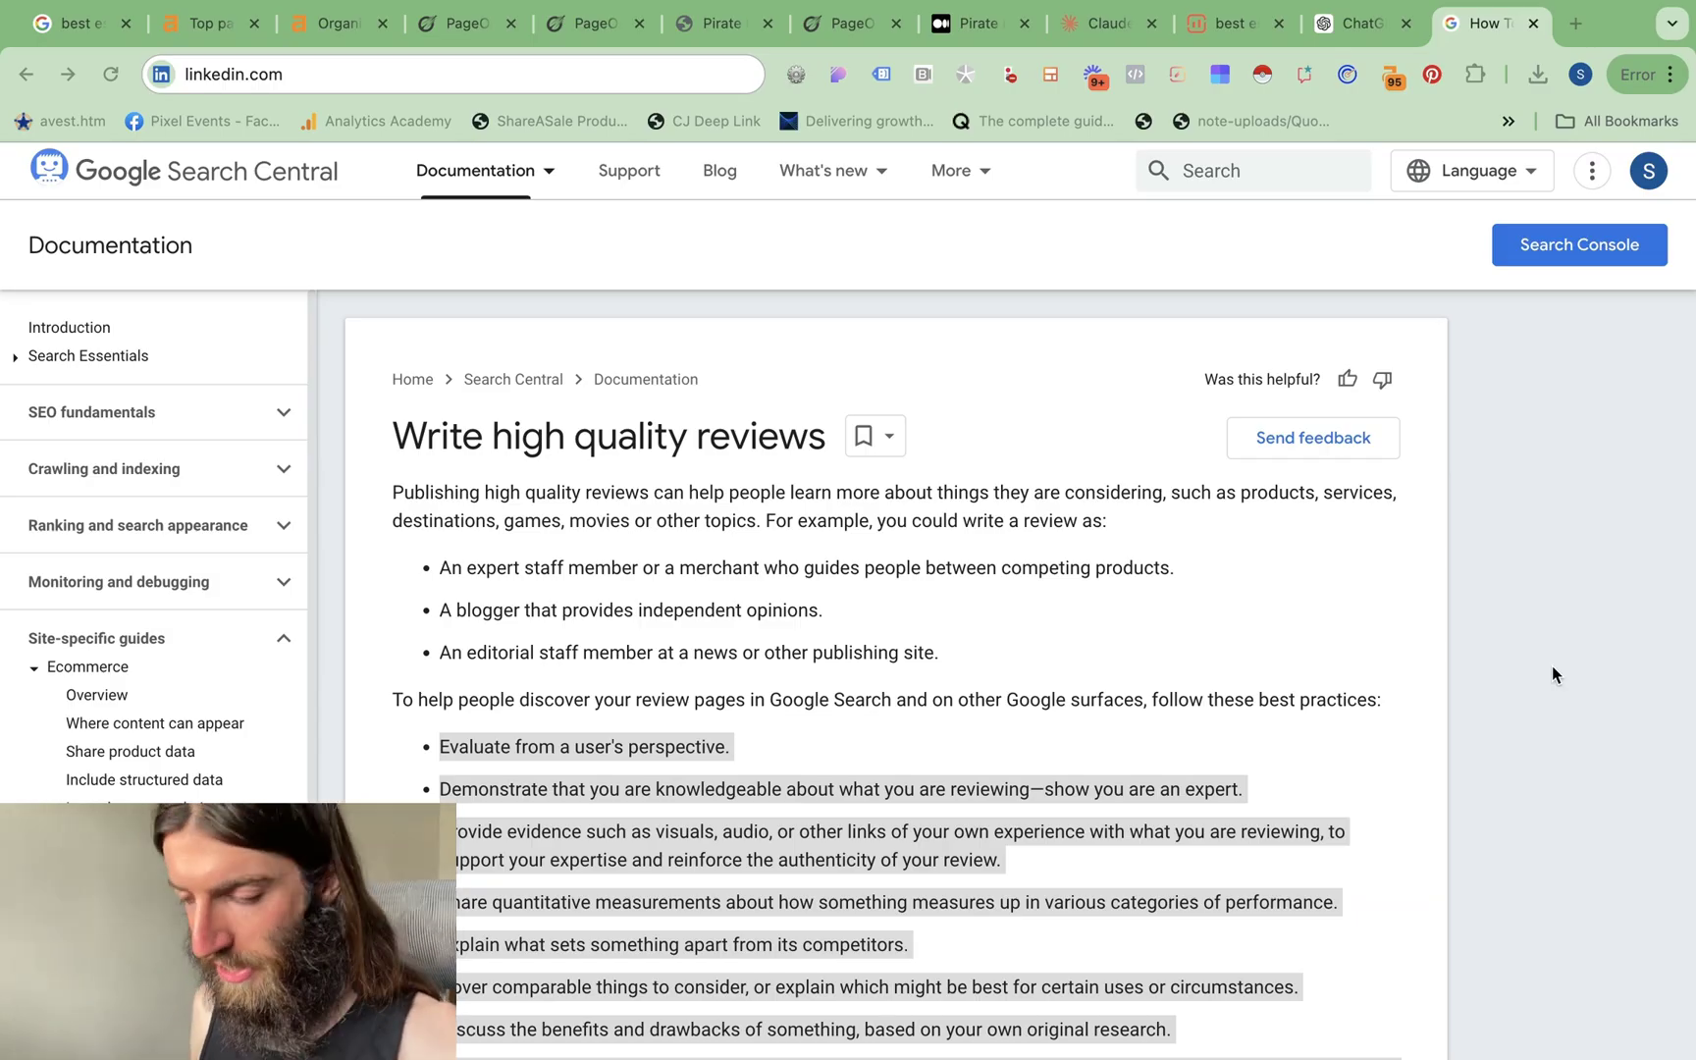
scroll(1224, 701, down, 1)
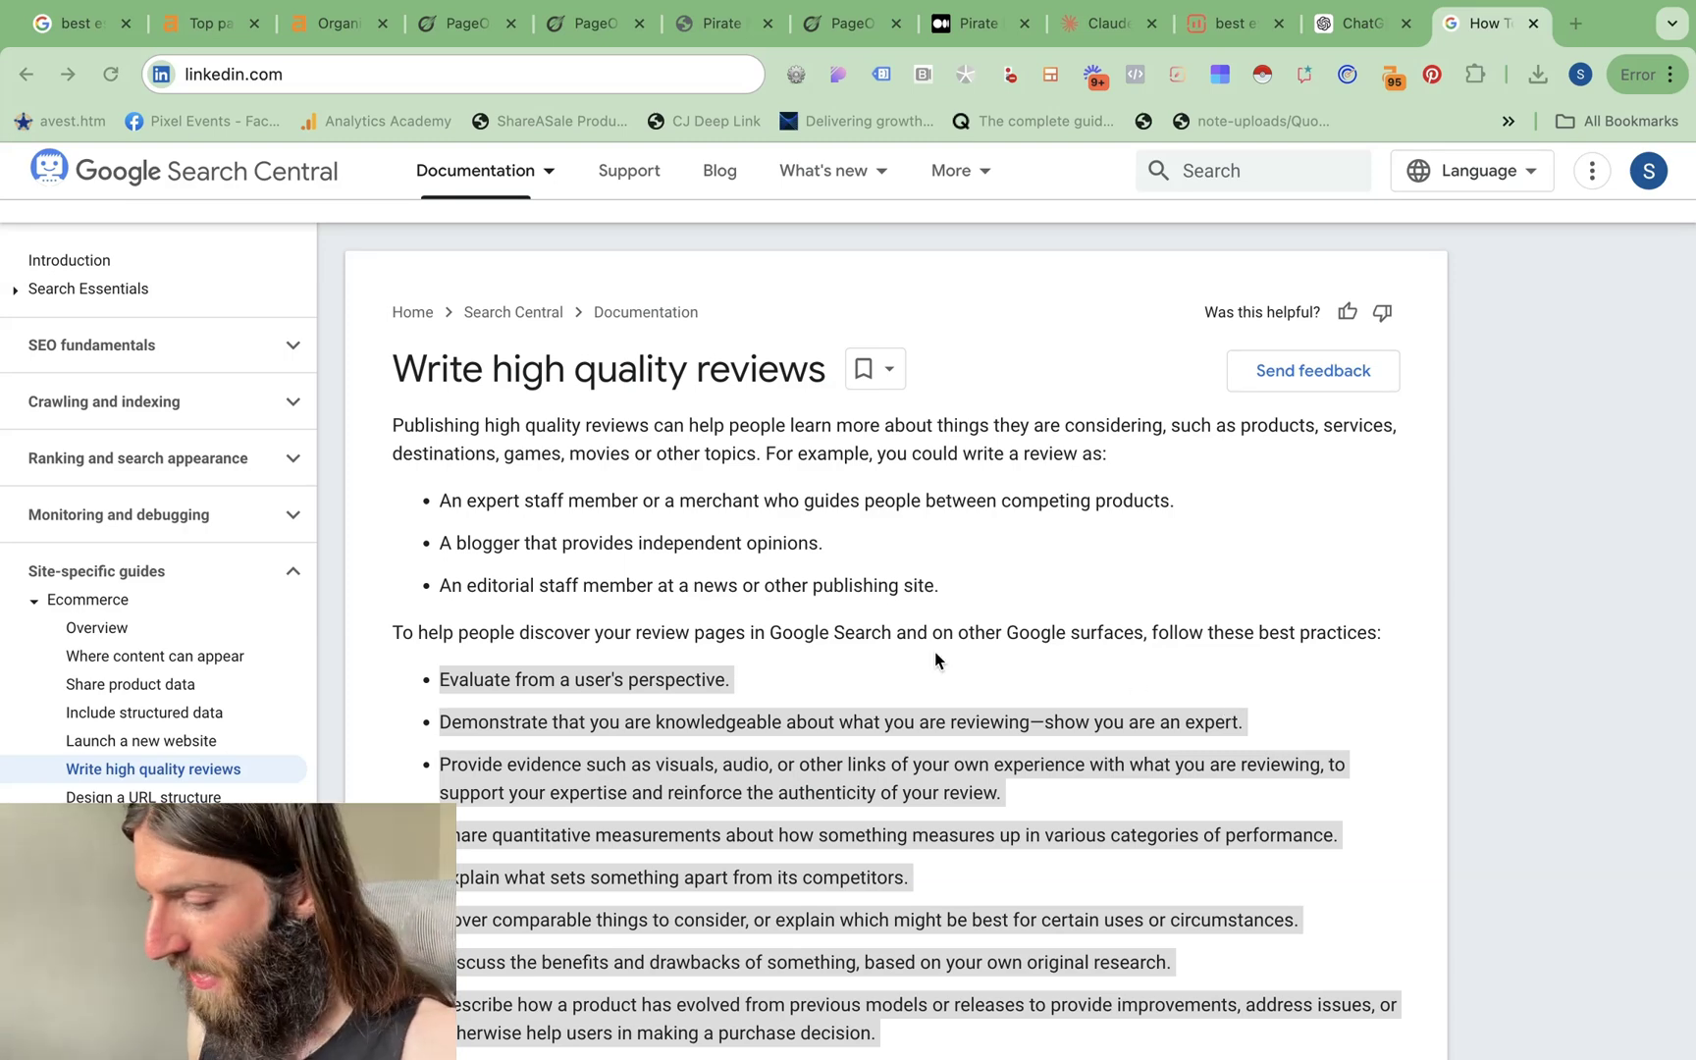
scroll(934, 650, down, 3)
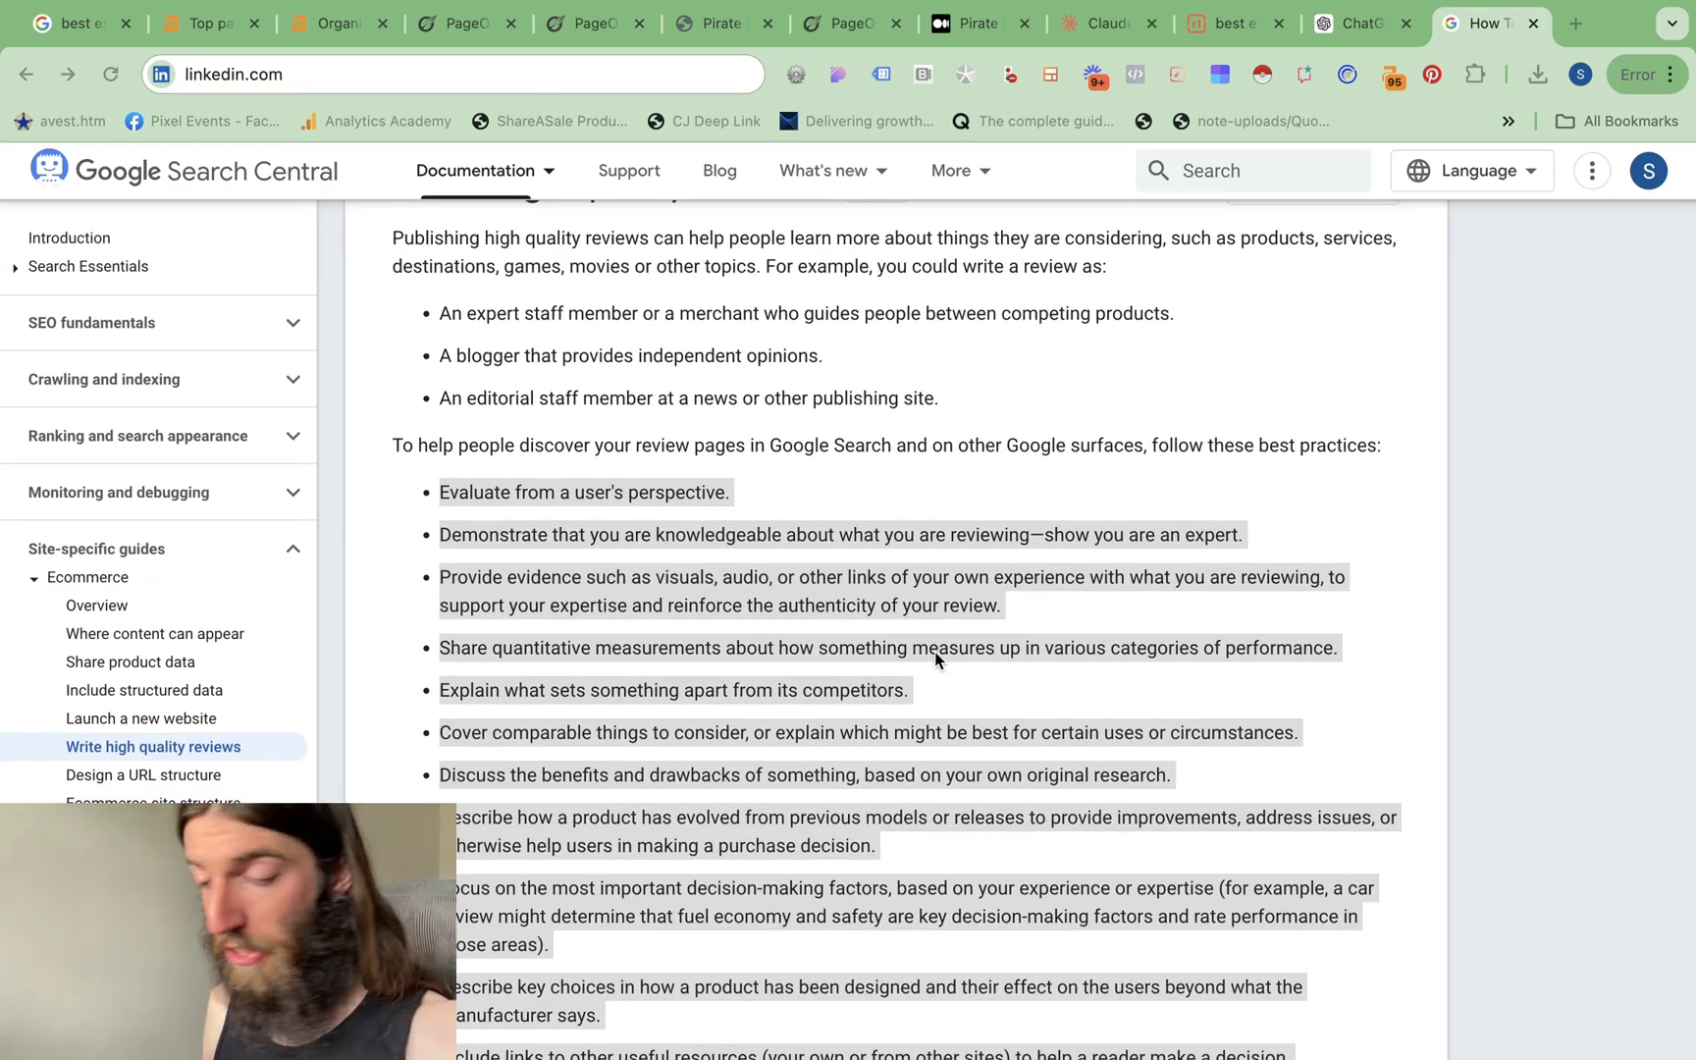
scroll(935, 650, down, 2)
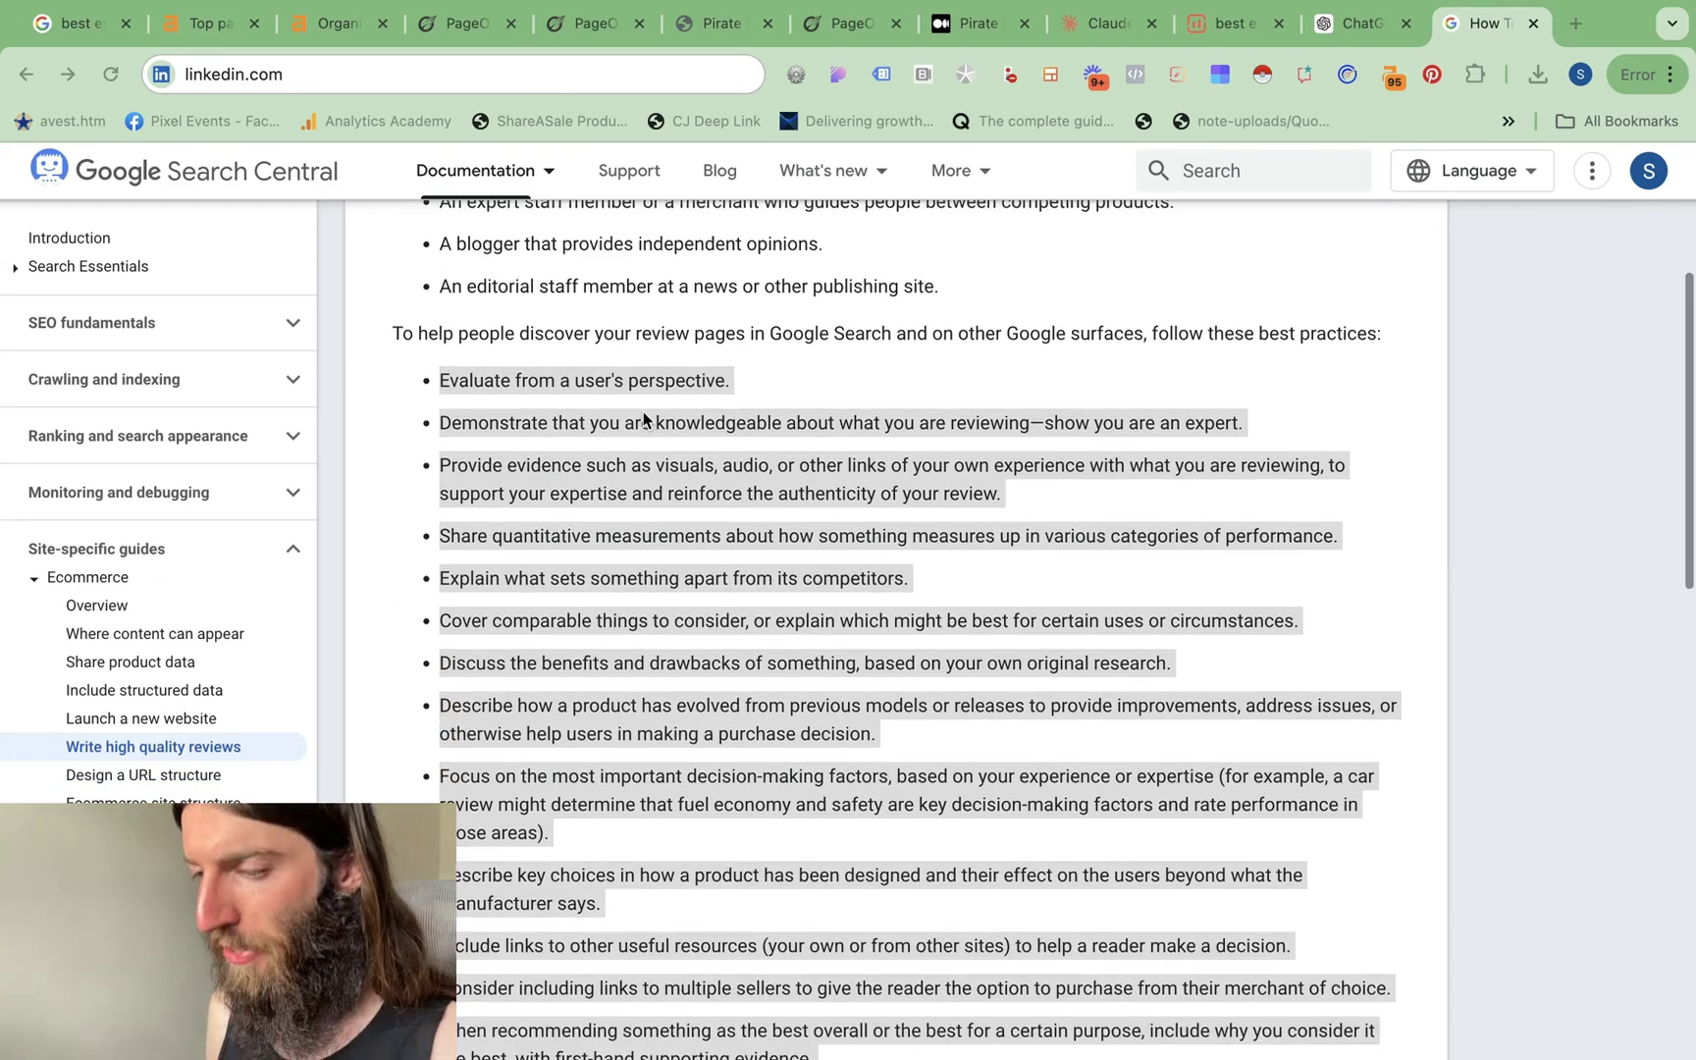
scroll(644, 410, down, 3)
scroll(644, 410, down, 1)
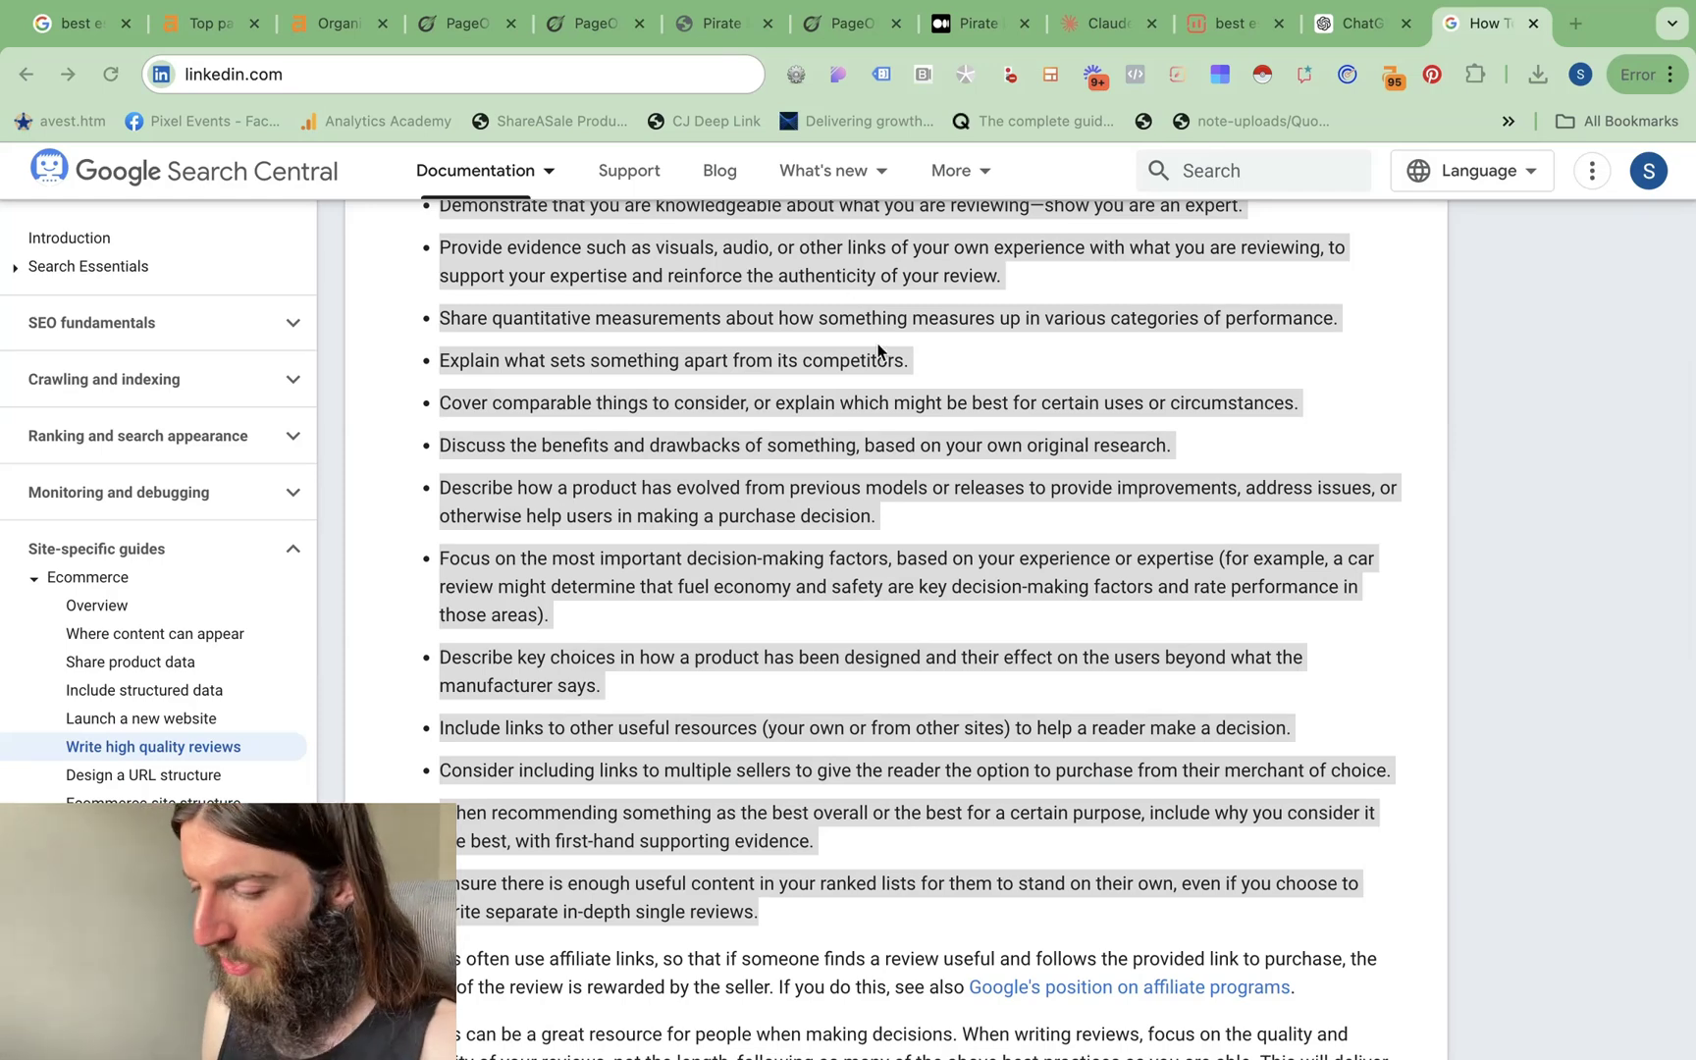
scroll(878, 350, down, 2)
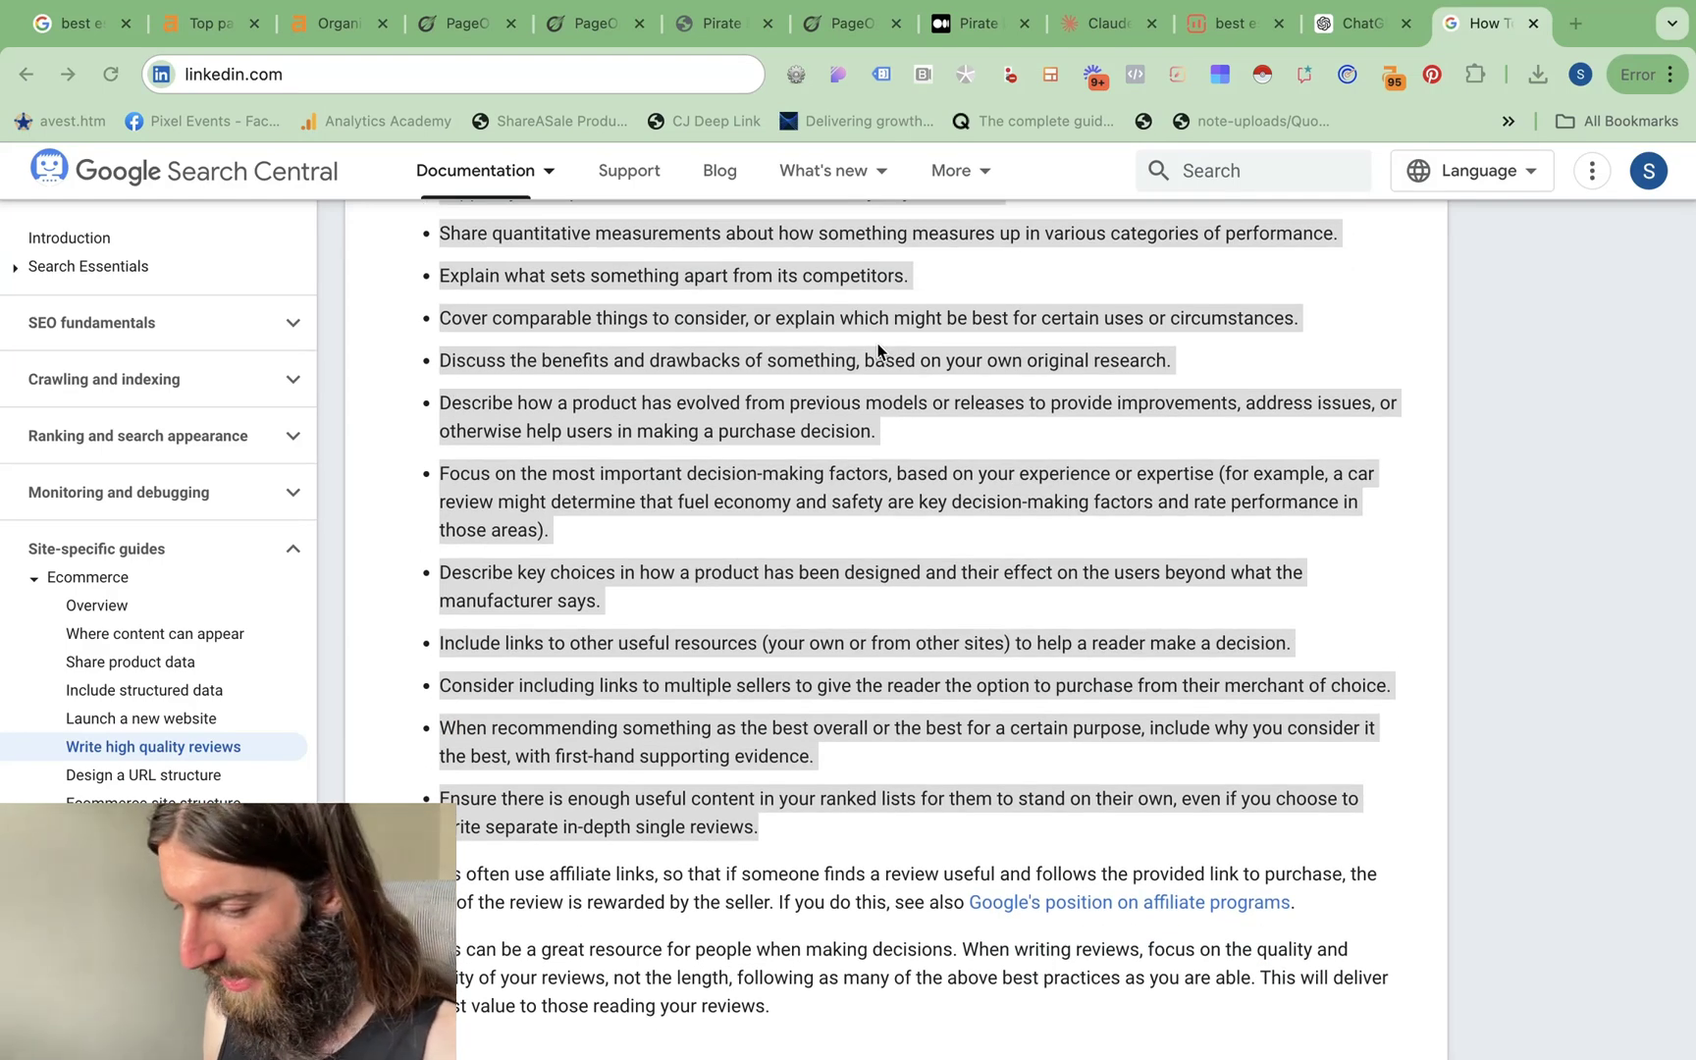
scroll(878, 350, up, 5)
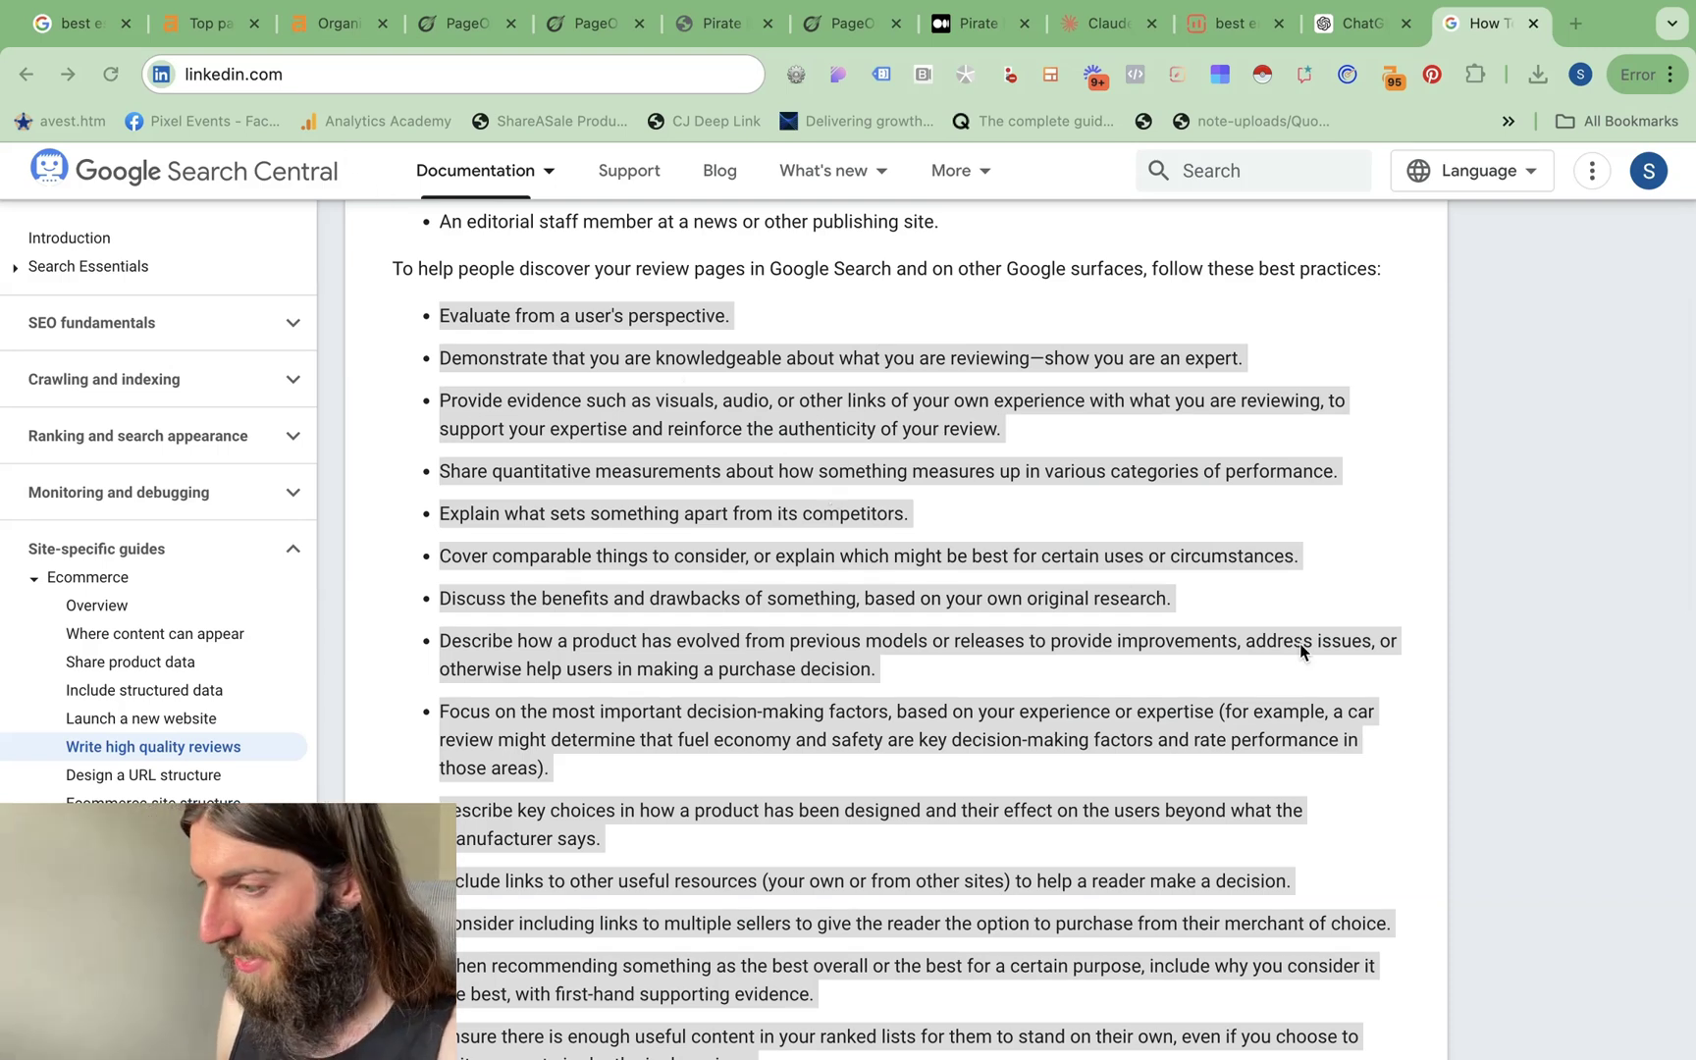
scroll(1506, 843, down, 3)
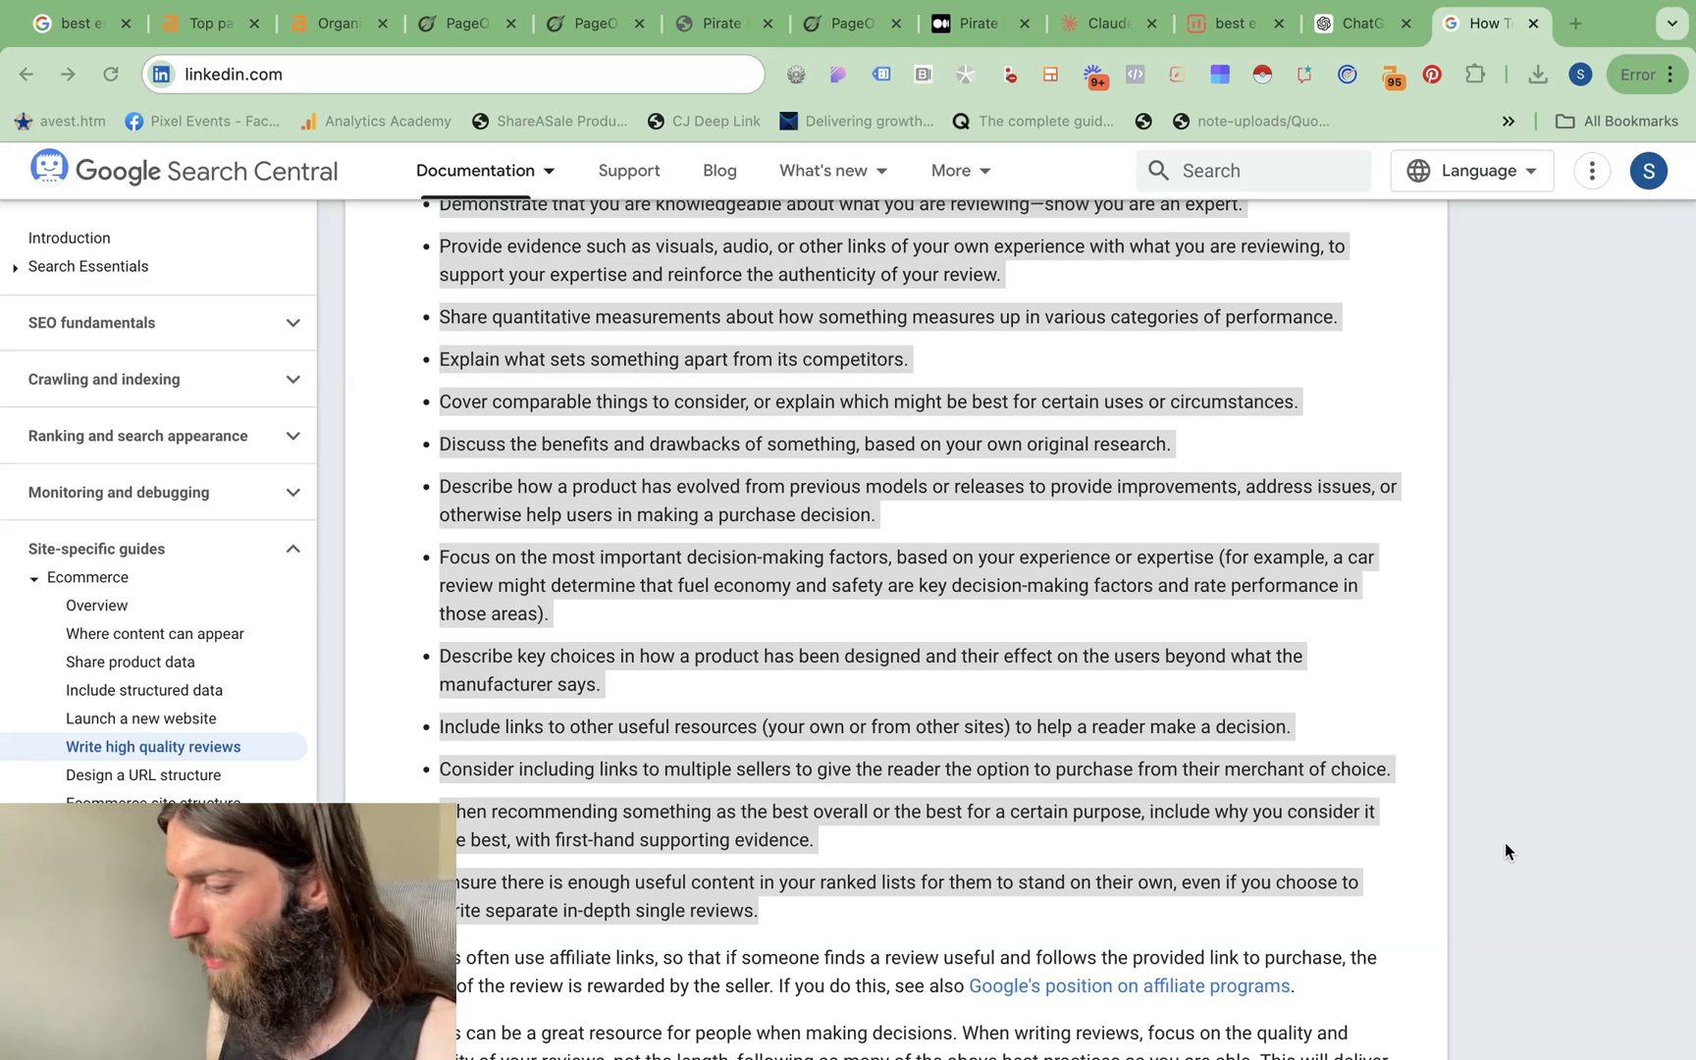
scroll(1506, 844, down, 3)
scroll(1506, 844, up, 8)
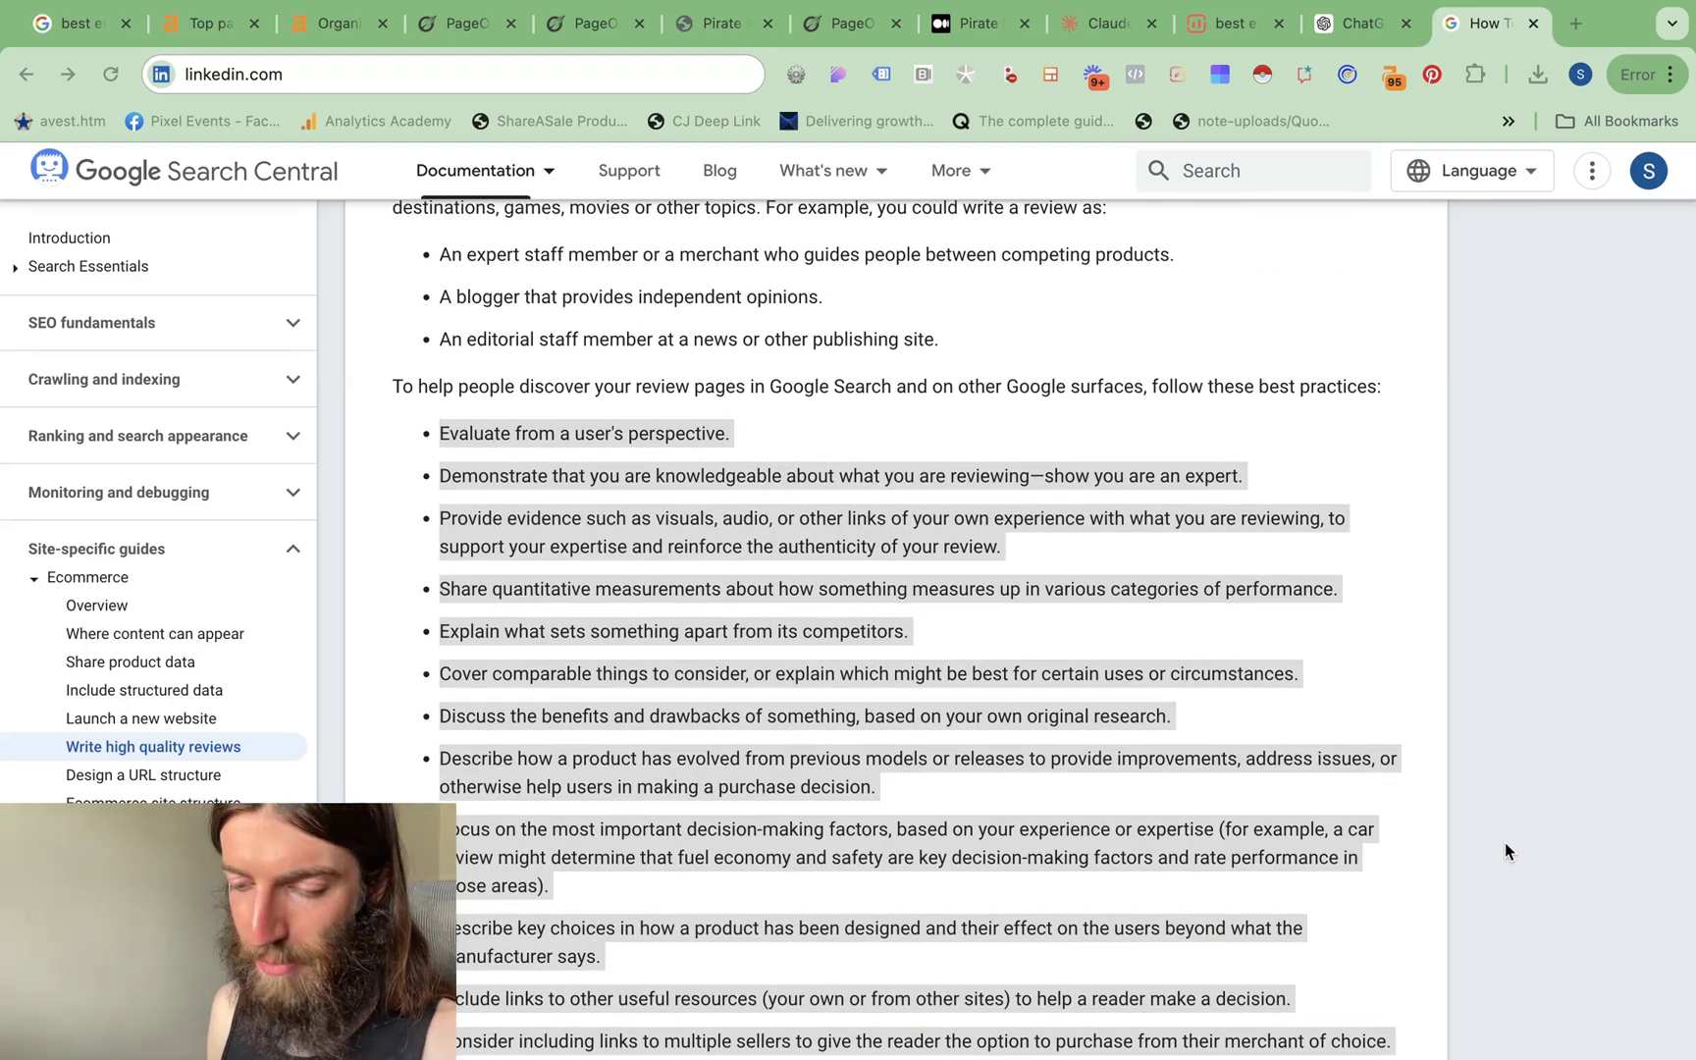
scroll(1506, 843, down, 3)
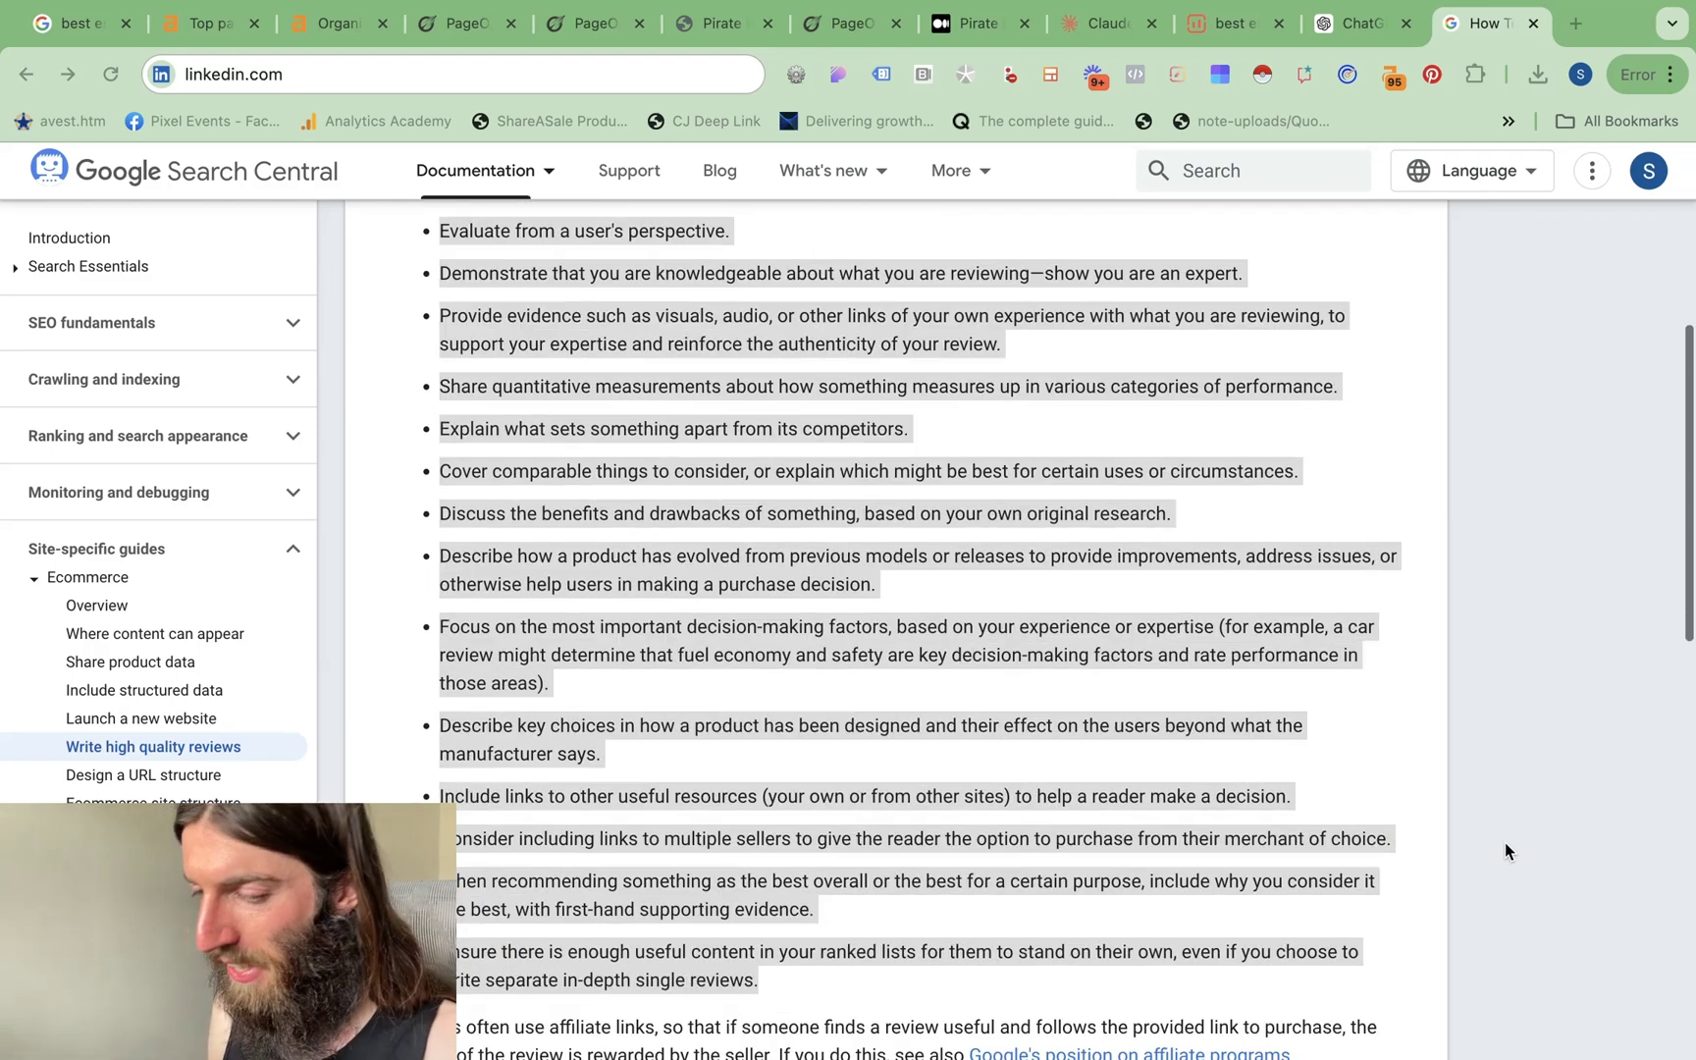
click(1353, 24)
Select the best-practices prompt, then scroll to the 'Why Trust Us' answer and its subsections
scroll(886, 560, up, 10)
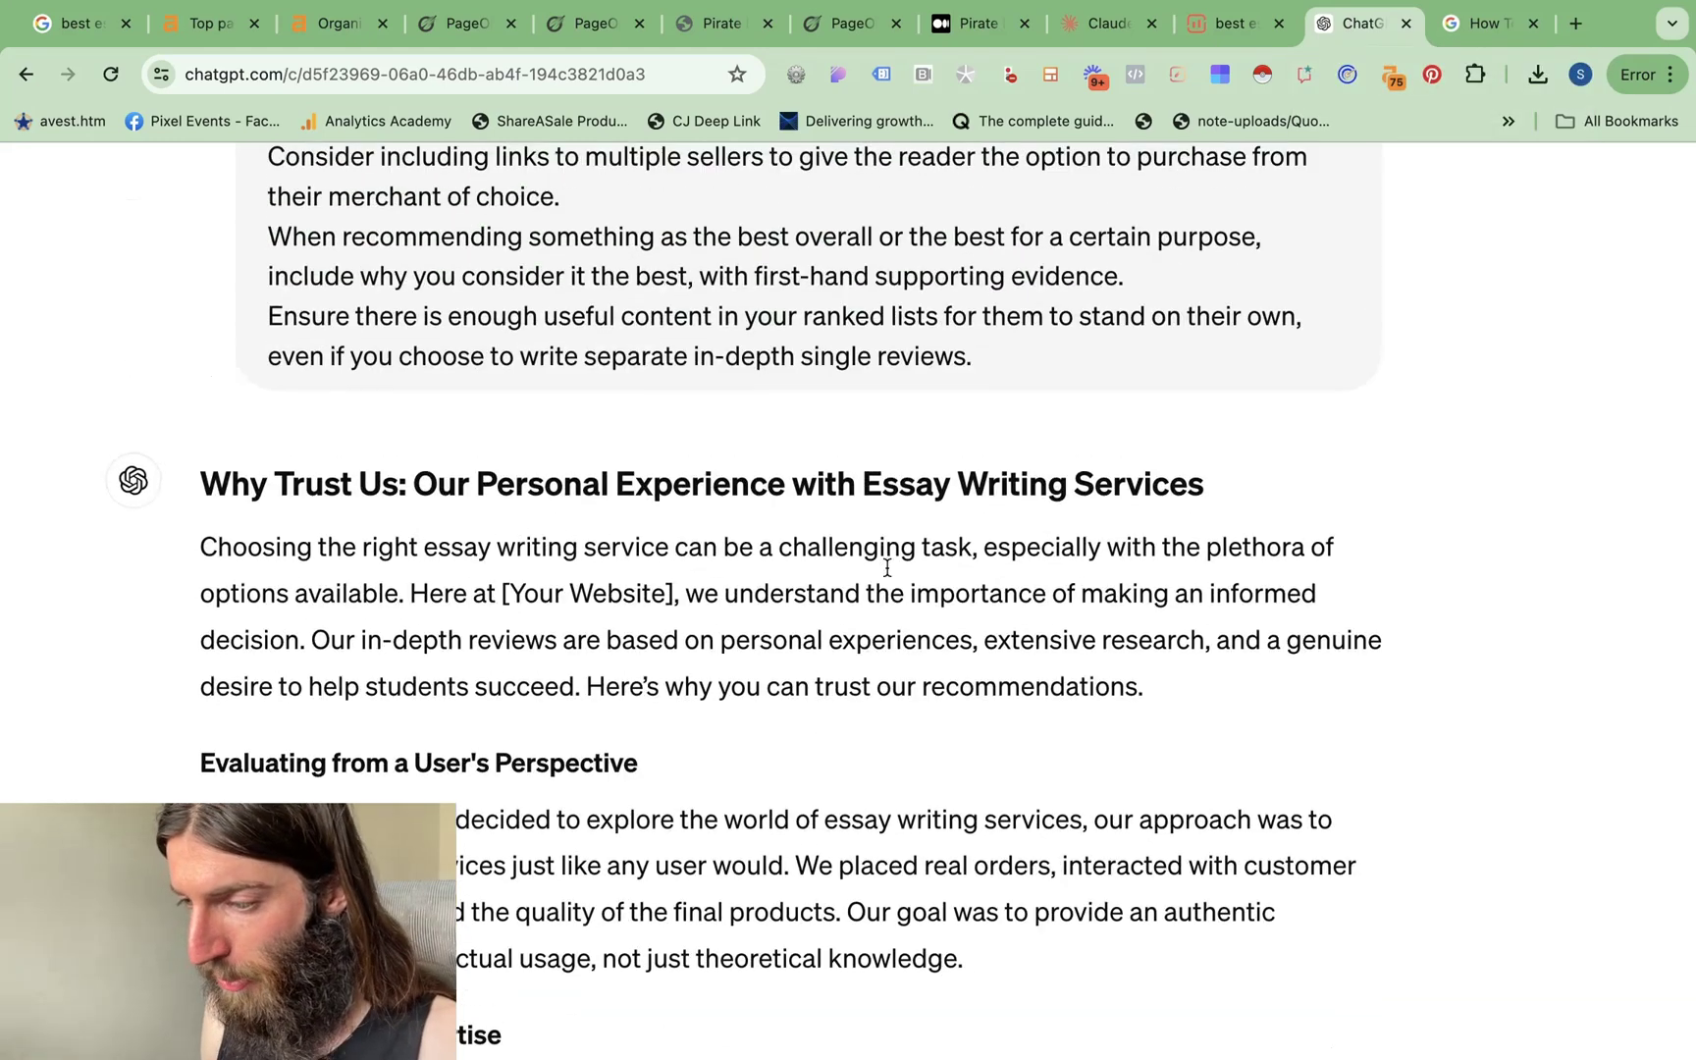
scroll(886, 567, down, 10)
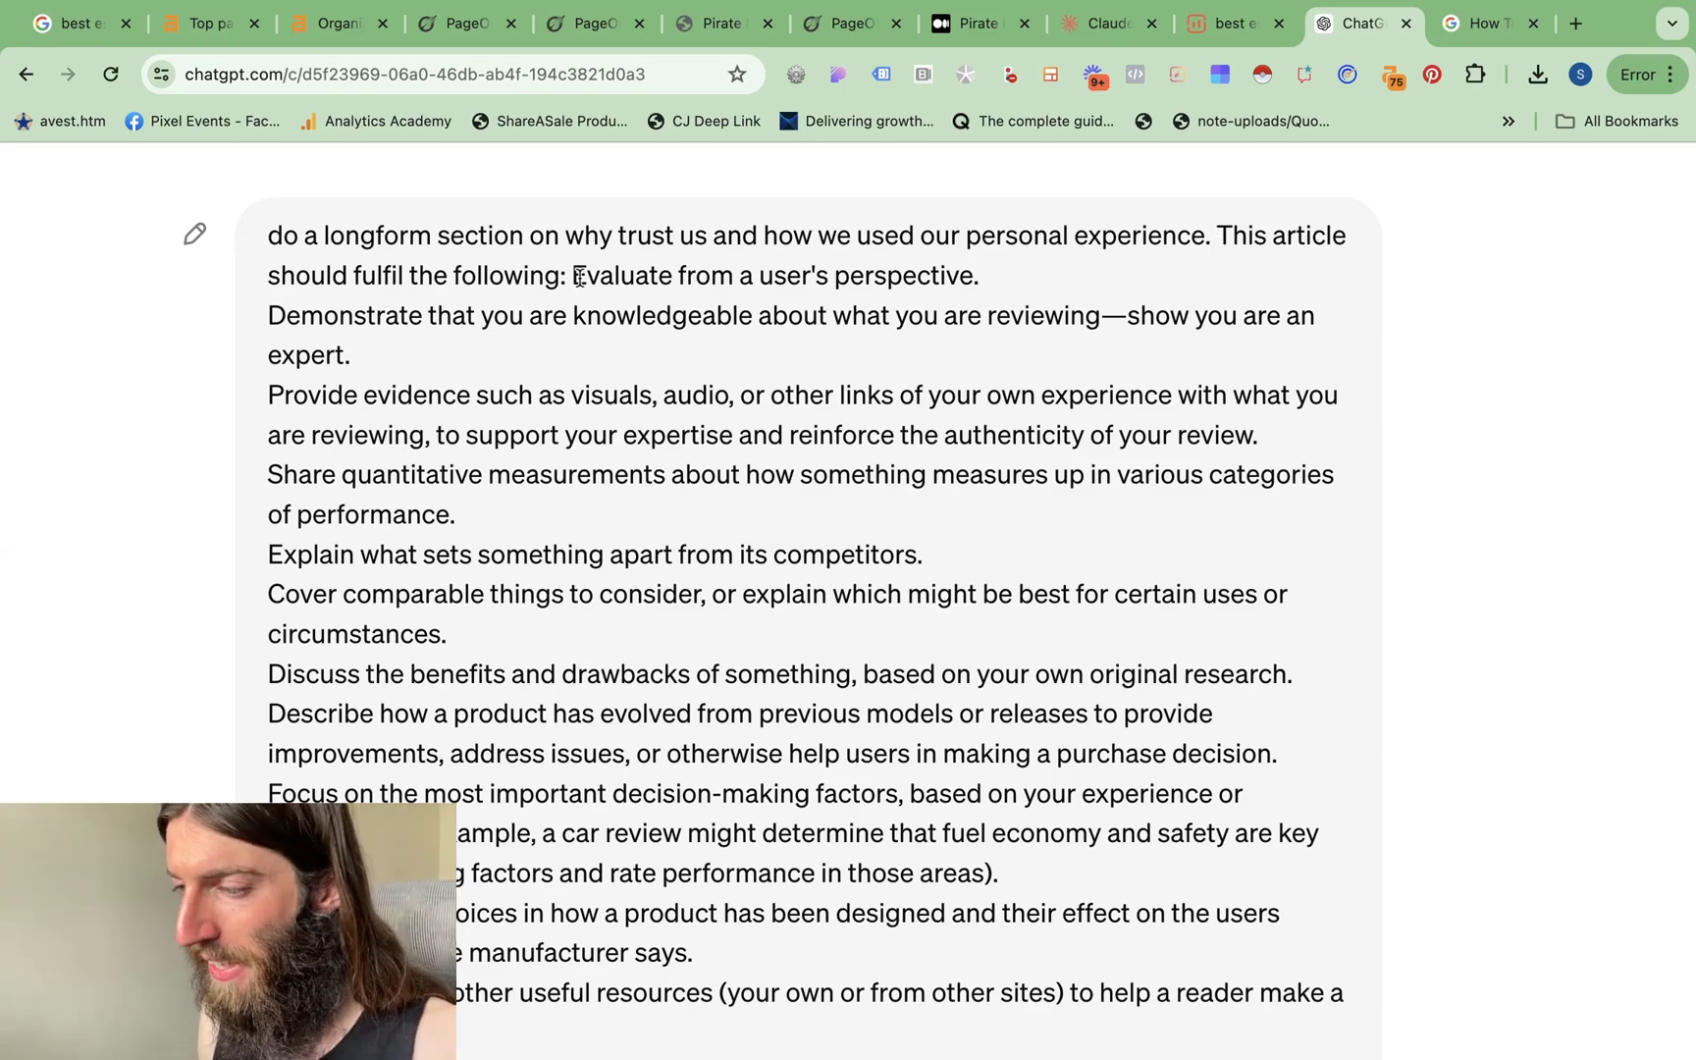
drag(579, 275, 882, 913)
scroll(878, 918, down, 4)
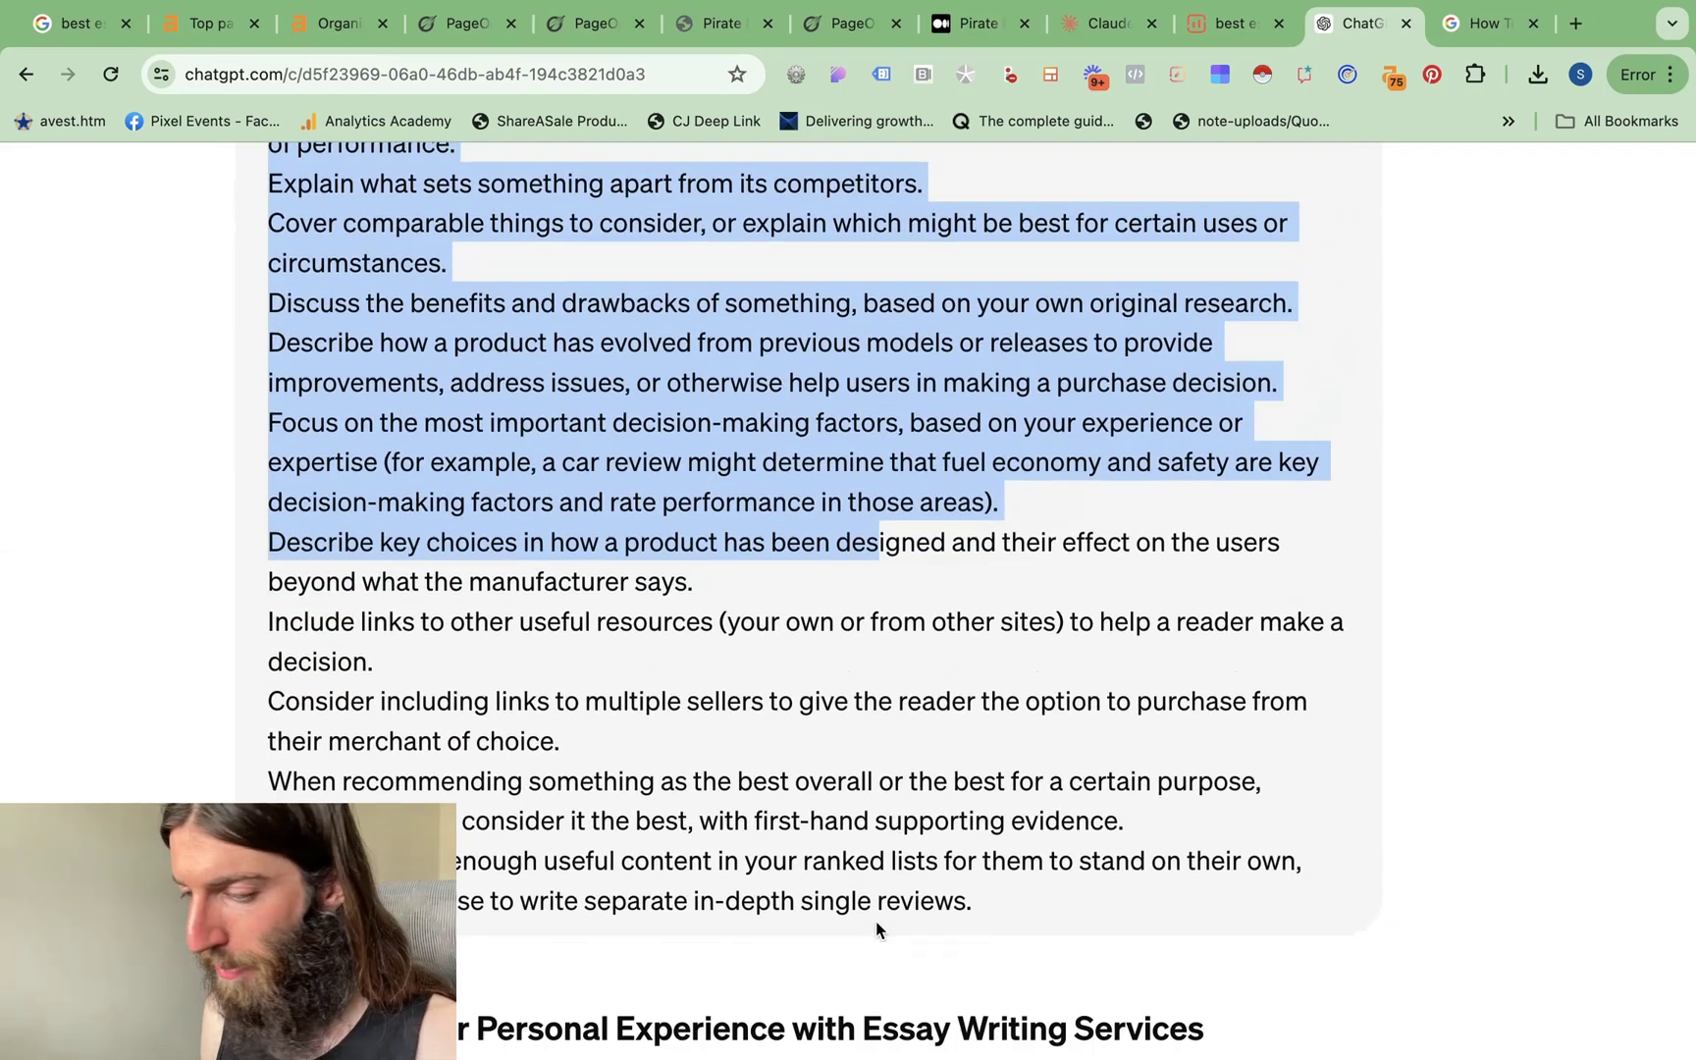
scroll(877, 928, down, 2)
scroll(876, 928, down, 8)
scroll(876, 929, down, 1)
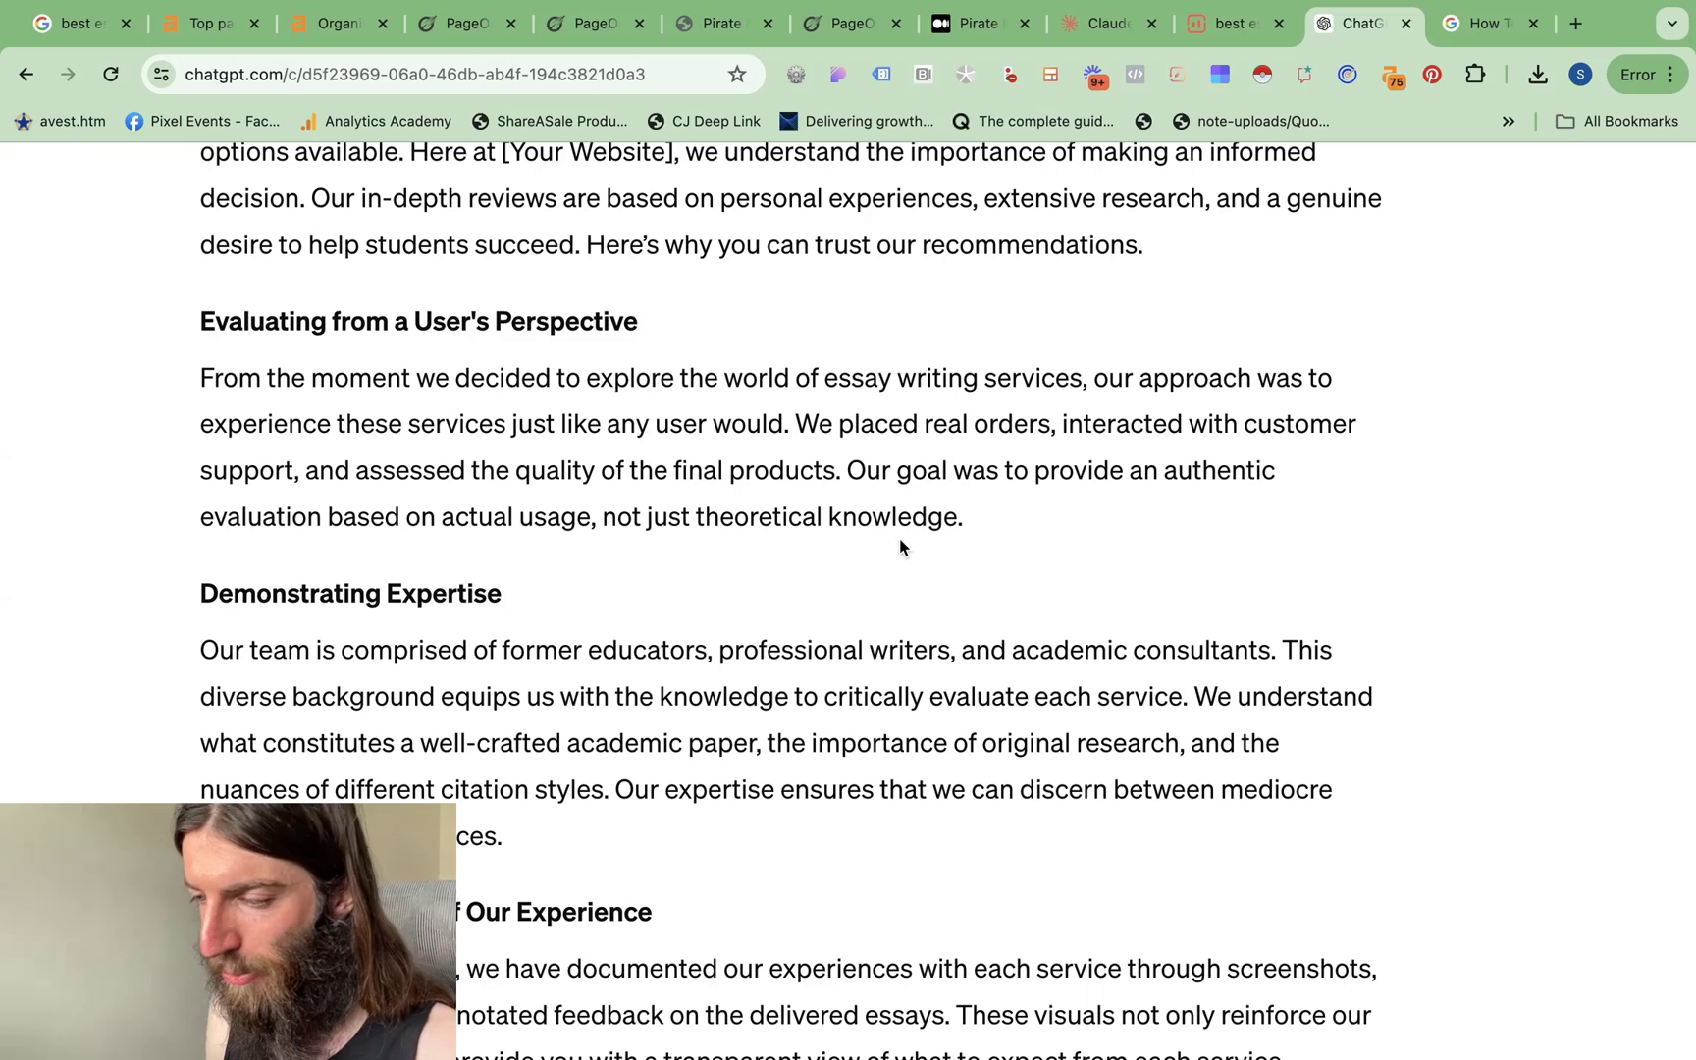
scroll(901, 542, down, 7)
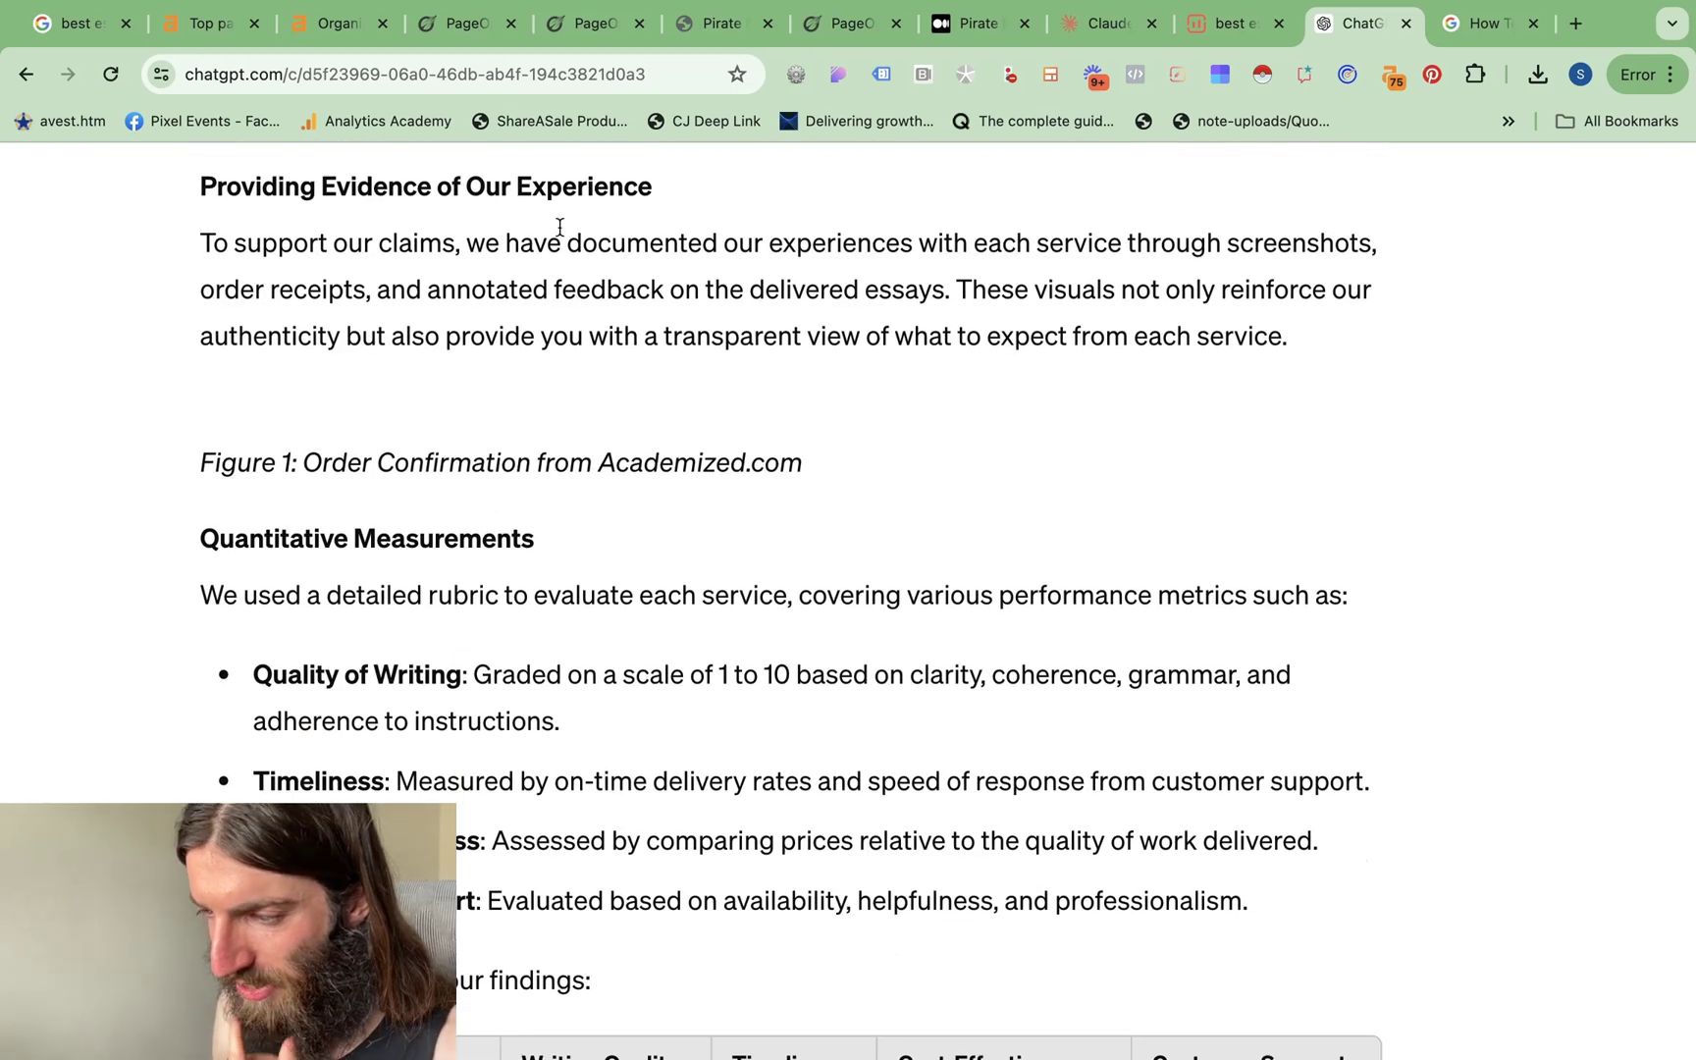
scroll(465, 530, down, 3)
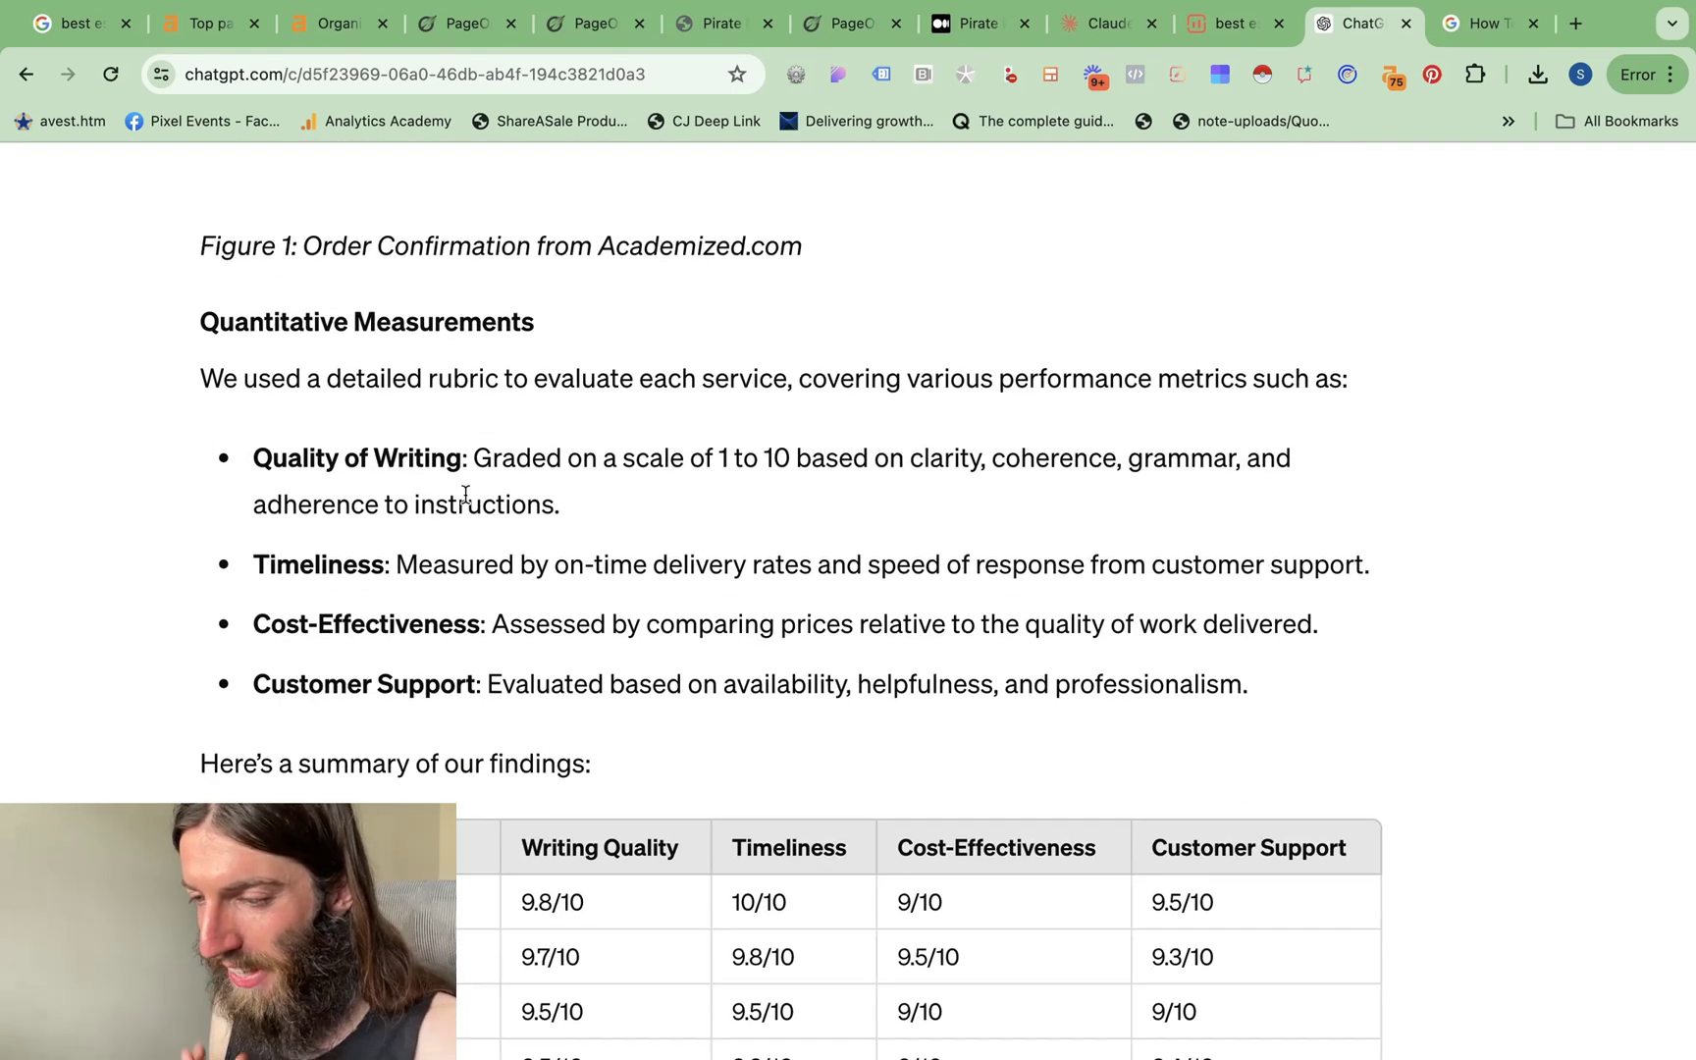
scroll(465, 502, down, 1)
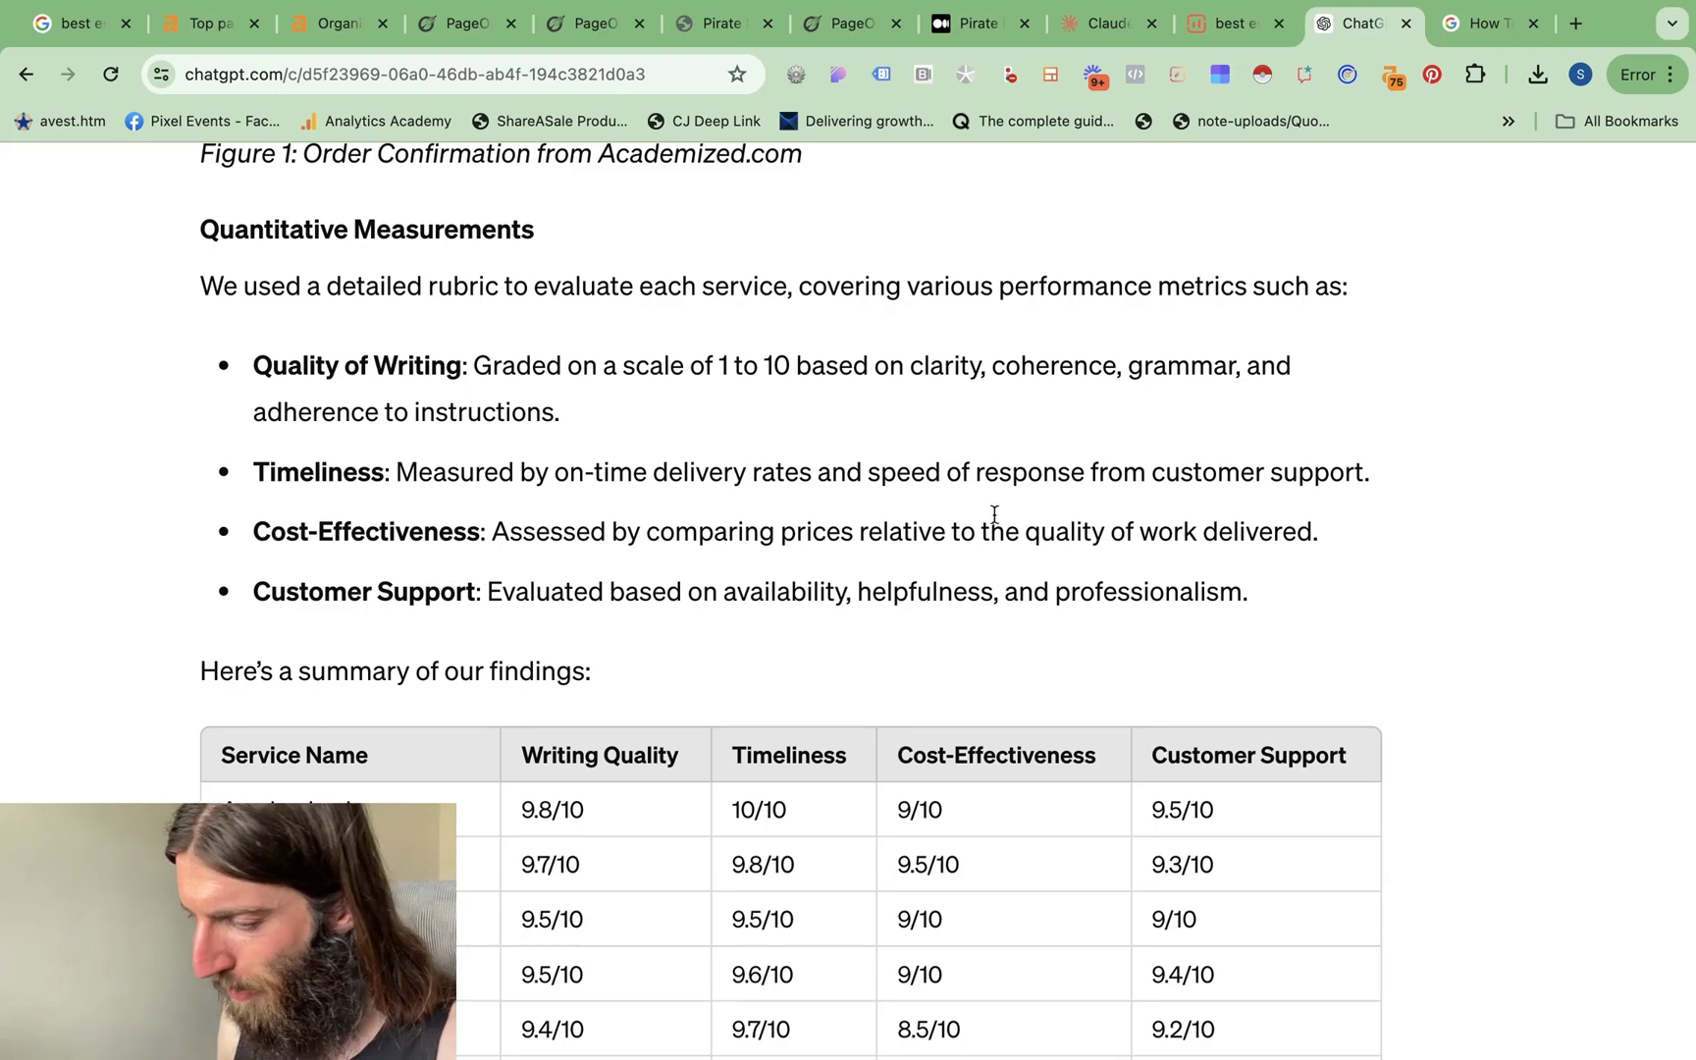
scroll(1232, 558, down, 5)
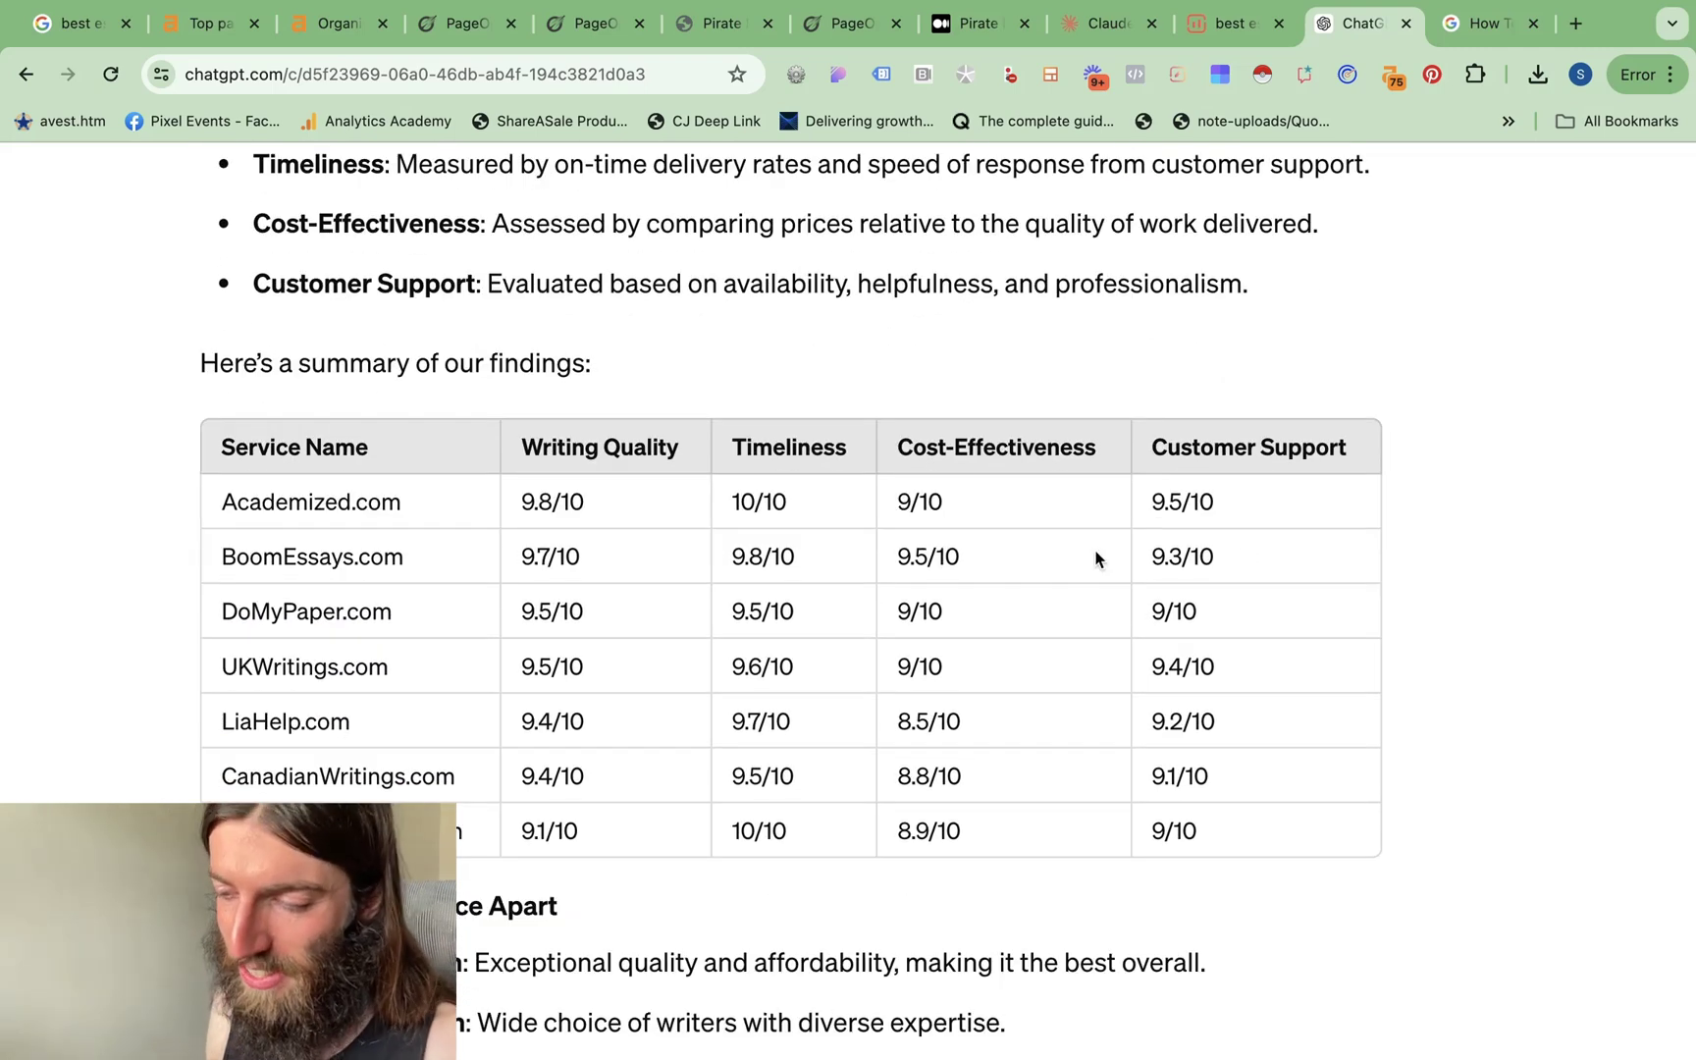
scroll(1190, 565, down, 5)
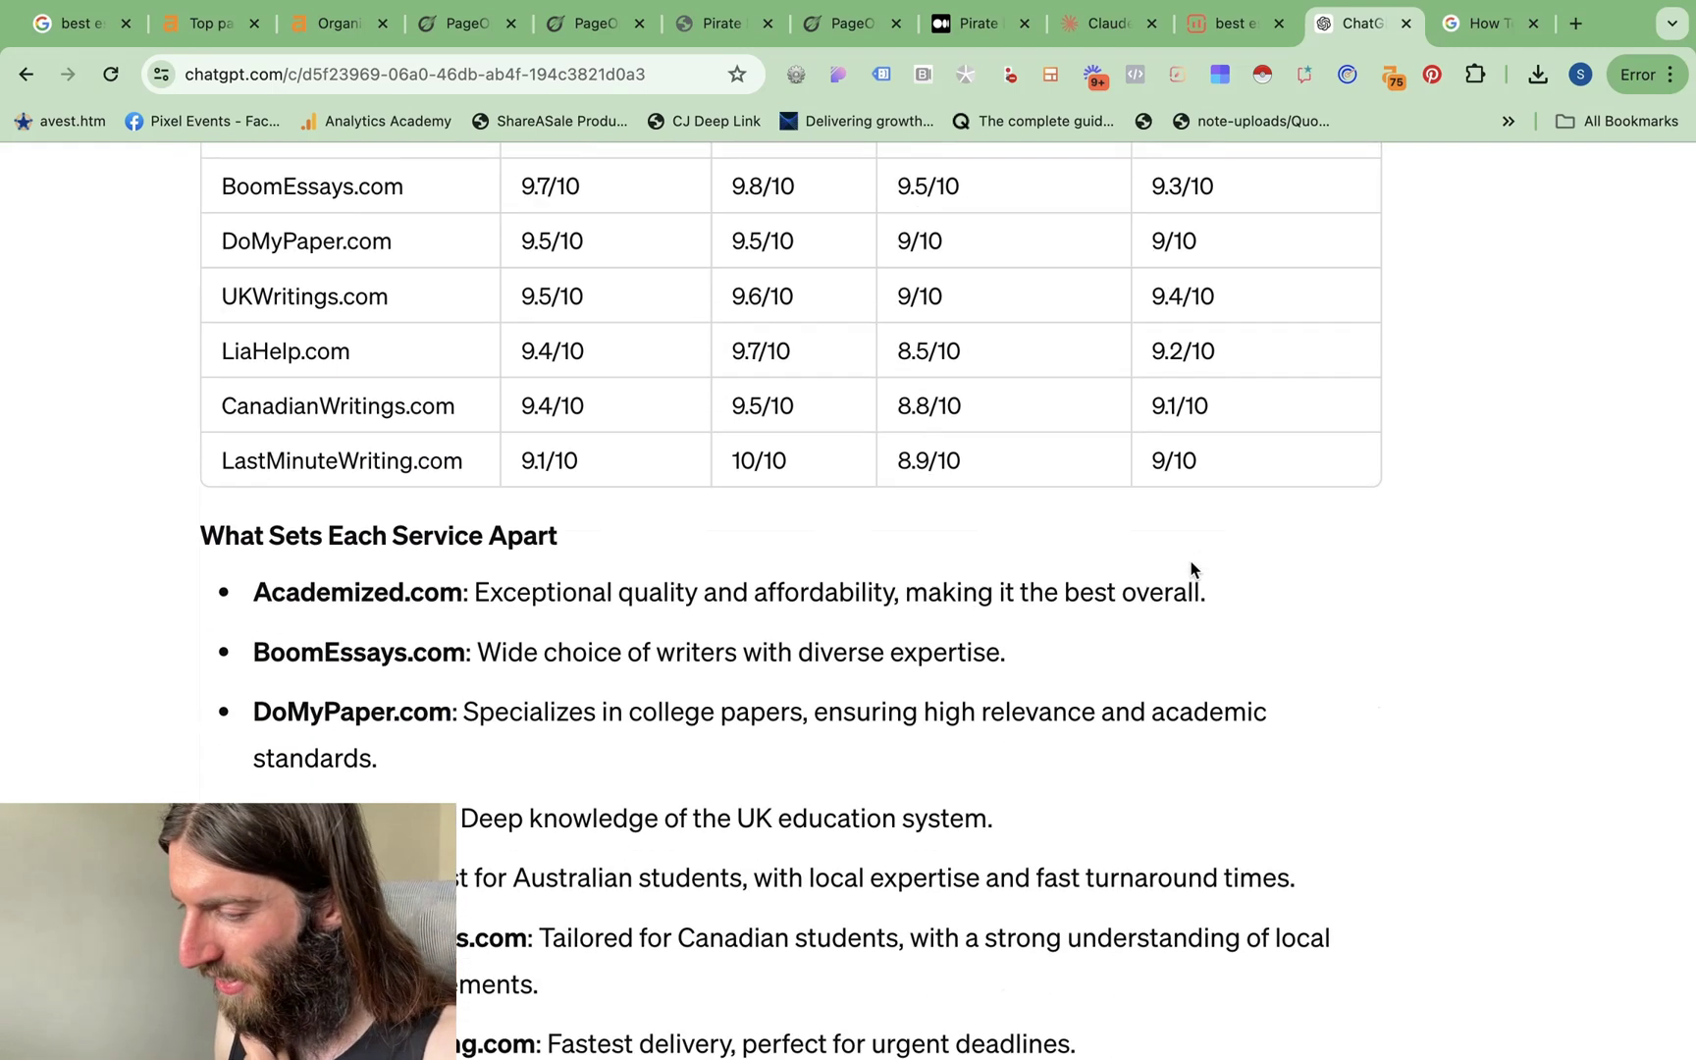
scroll(1192, 570, down, 6)
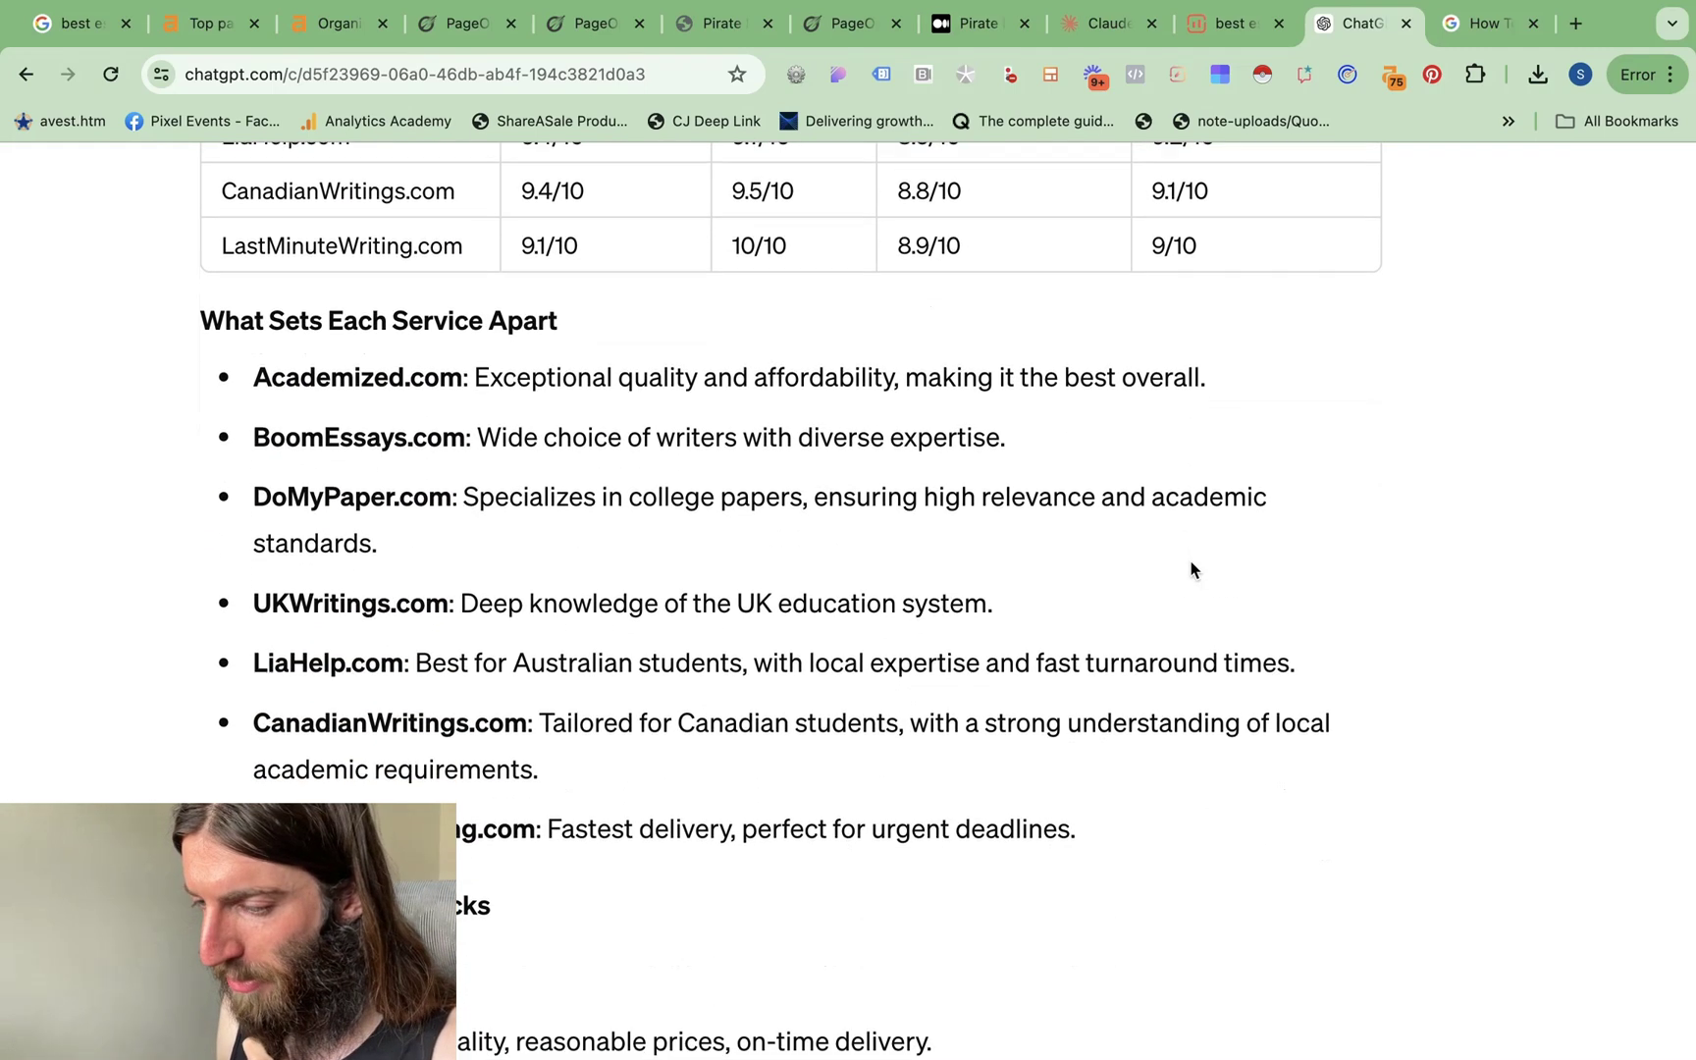
scroll(1191, 569, down, 10)
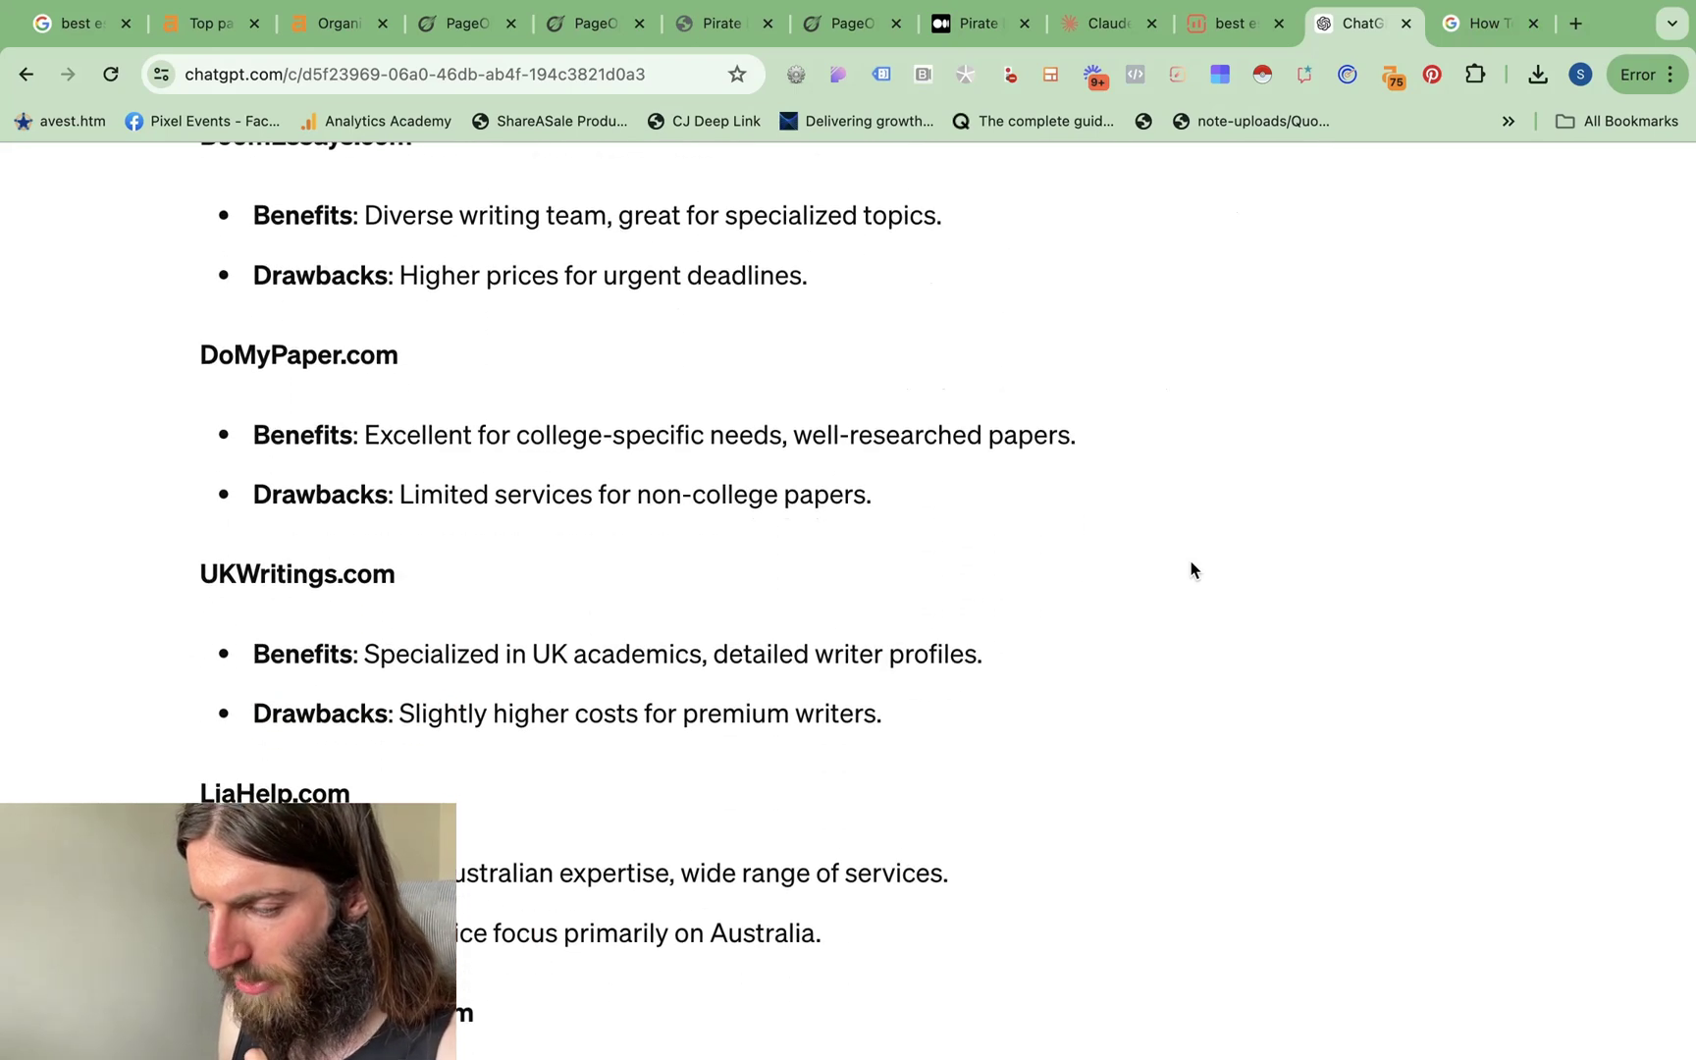
scroll(1192, 570, down, 5)
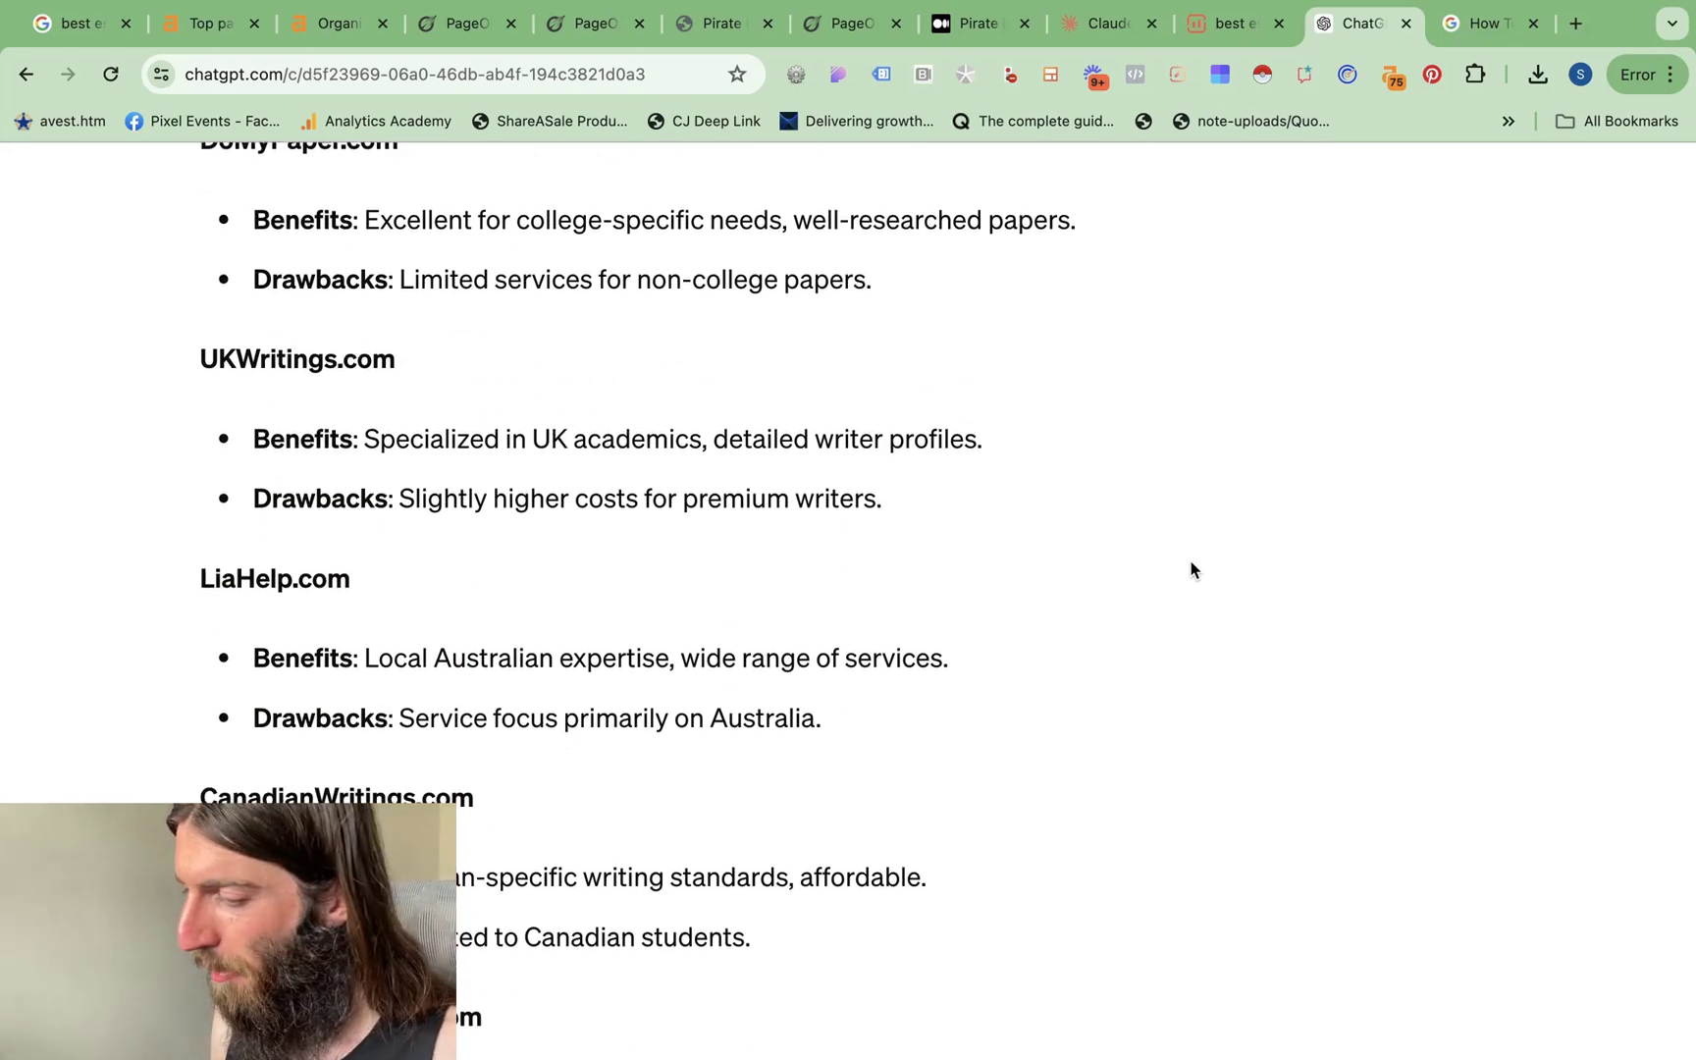
scroll(1192, 570, down, 2)
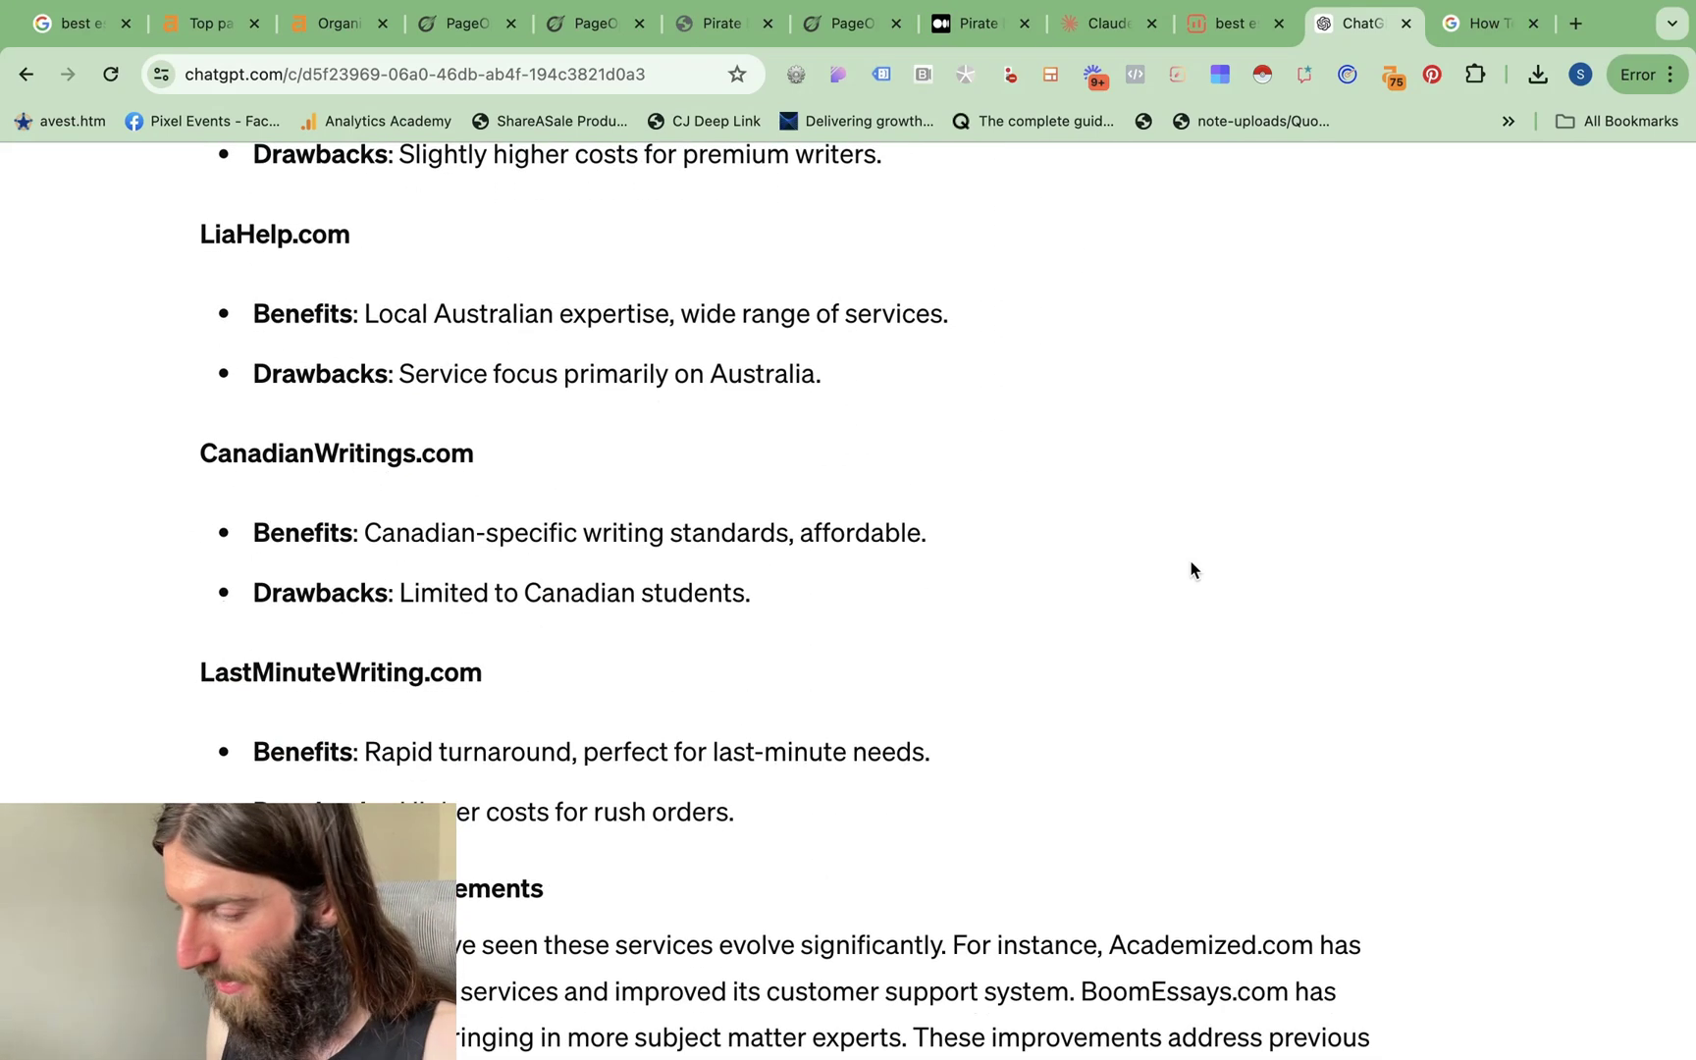
scroll(1192, 569, down, 6)
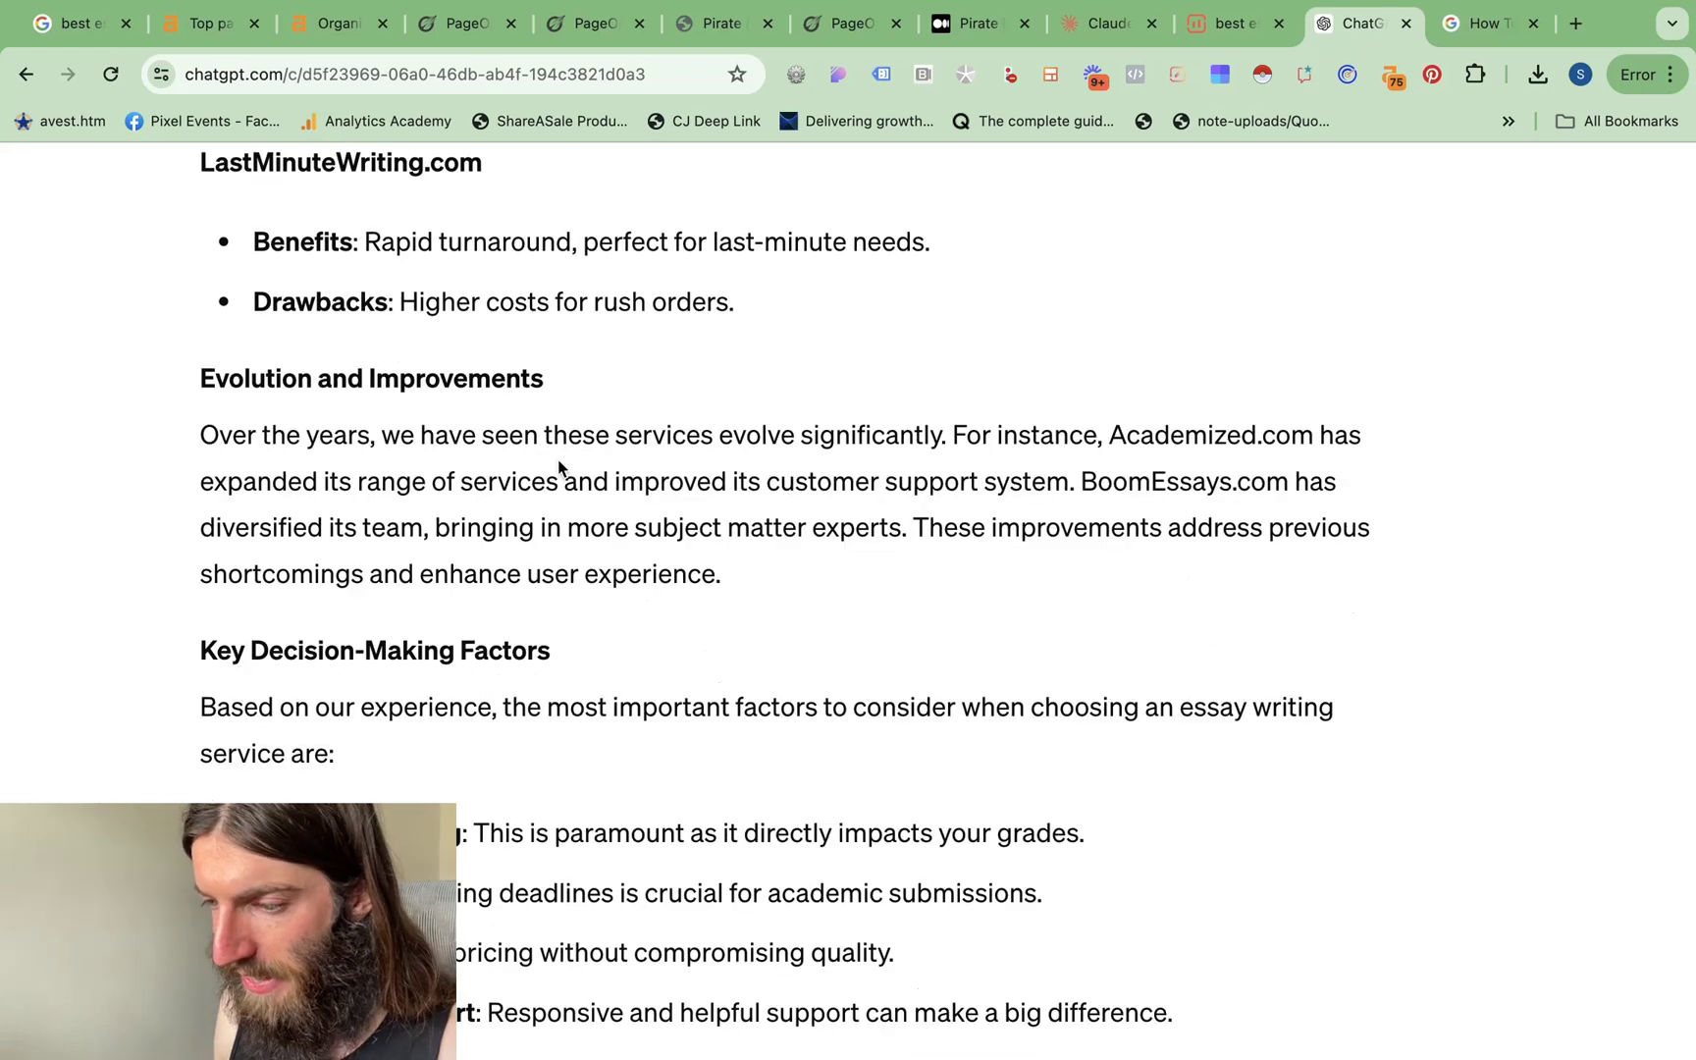
drag(200, 431, 784, 570)
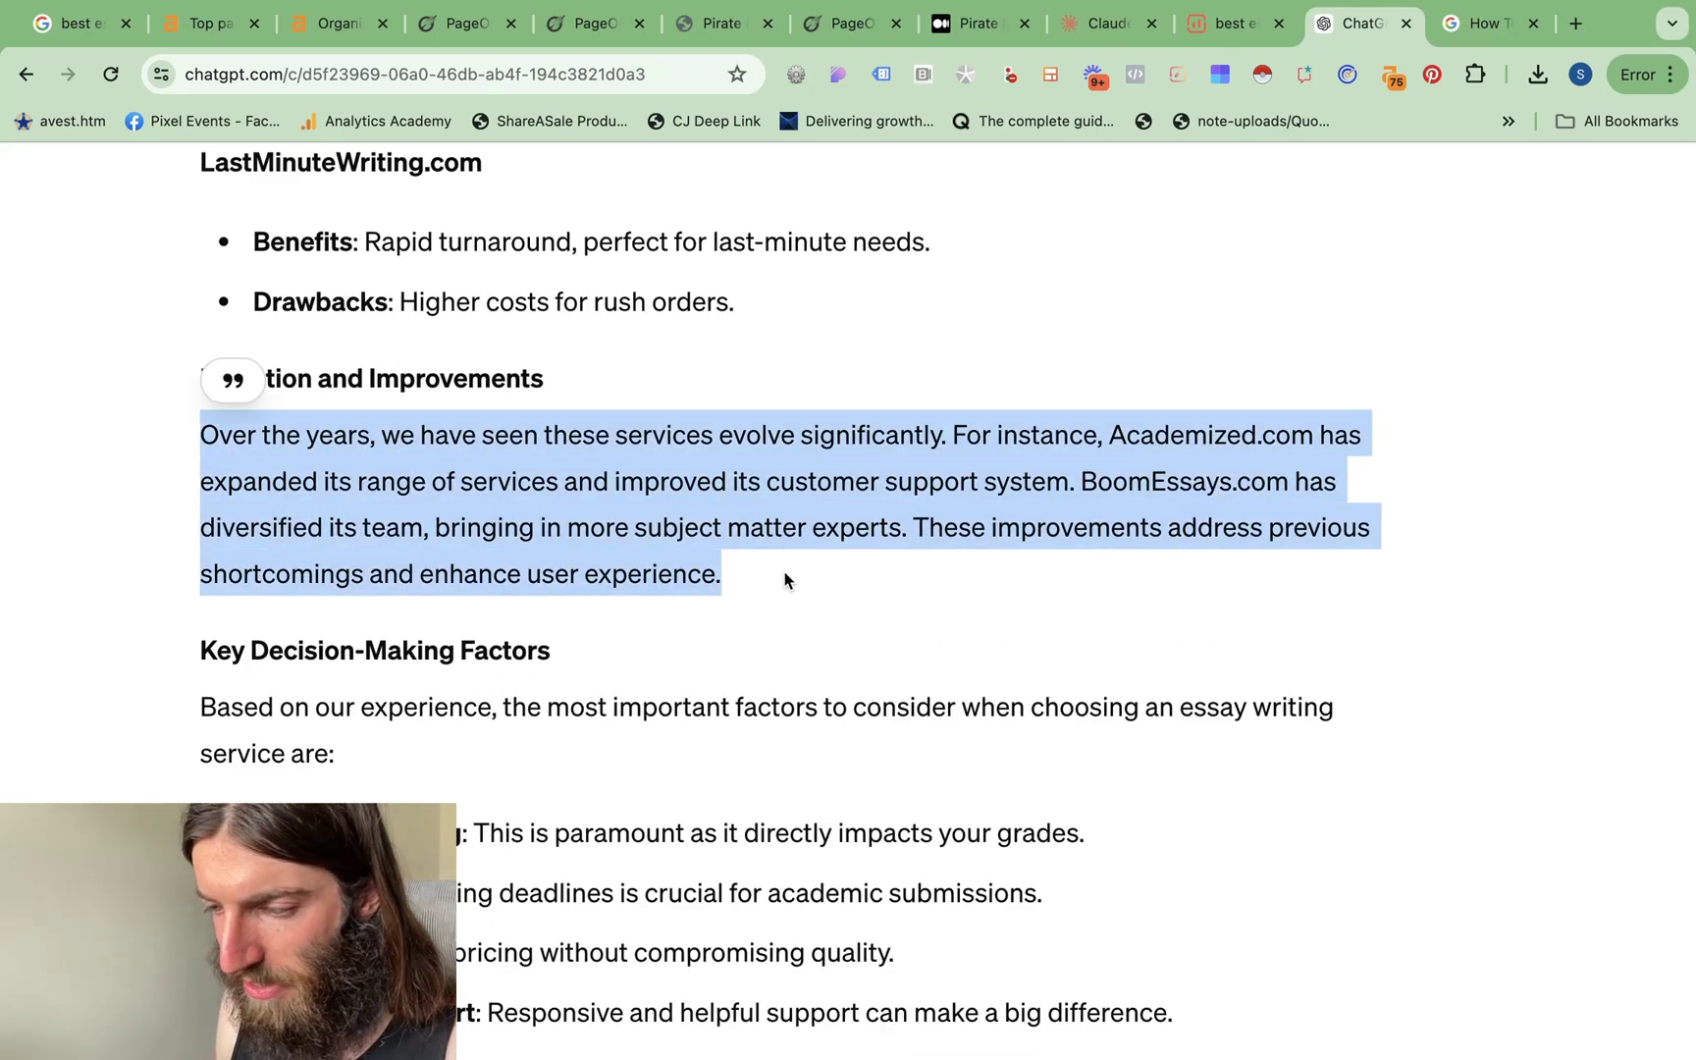
click(784, 571)
scroll(785, 572, down, 1)
scroll(784, 579, down, 1)
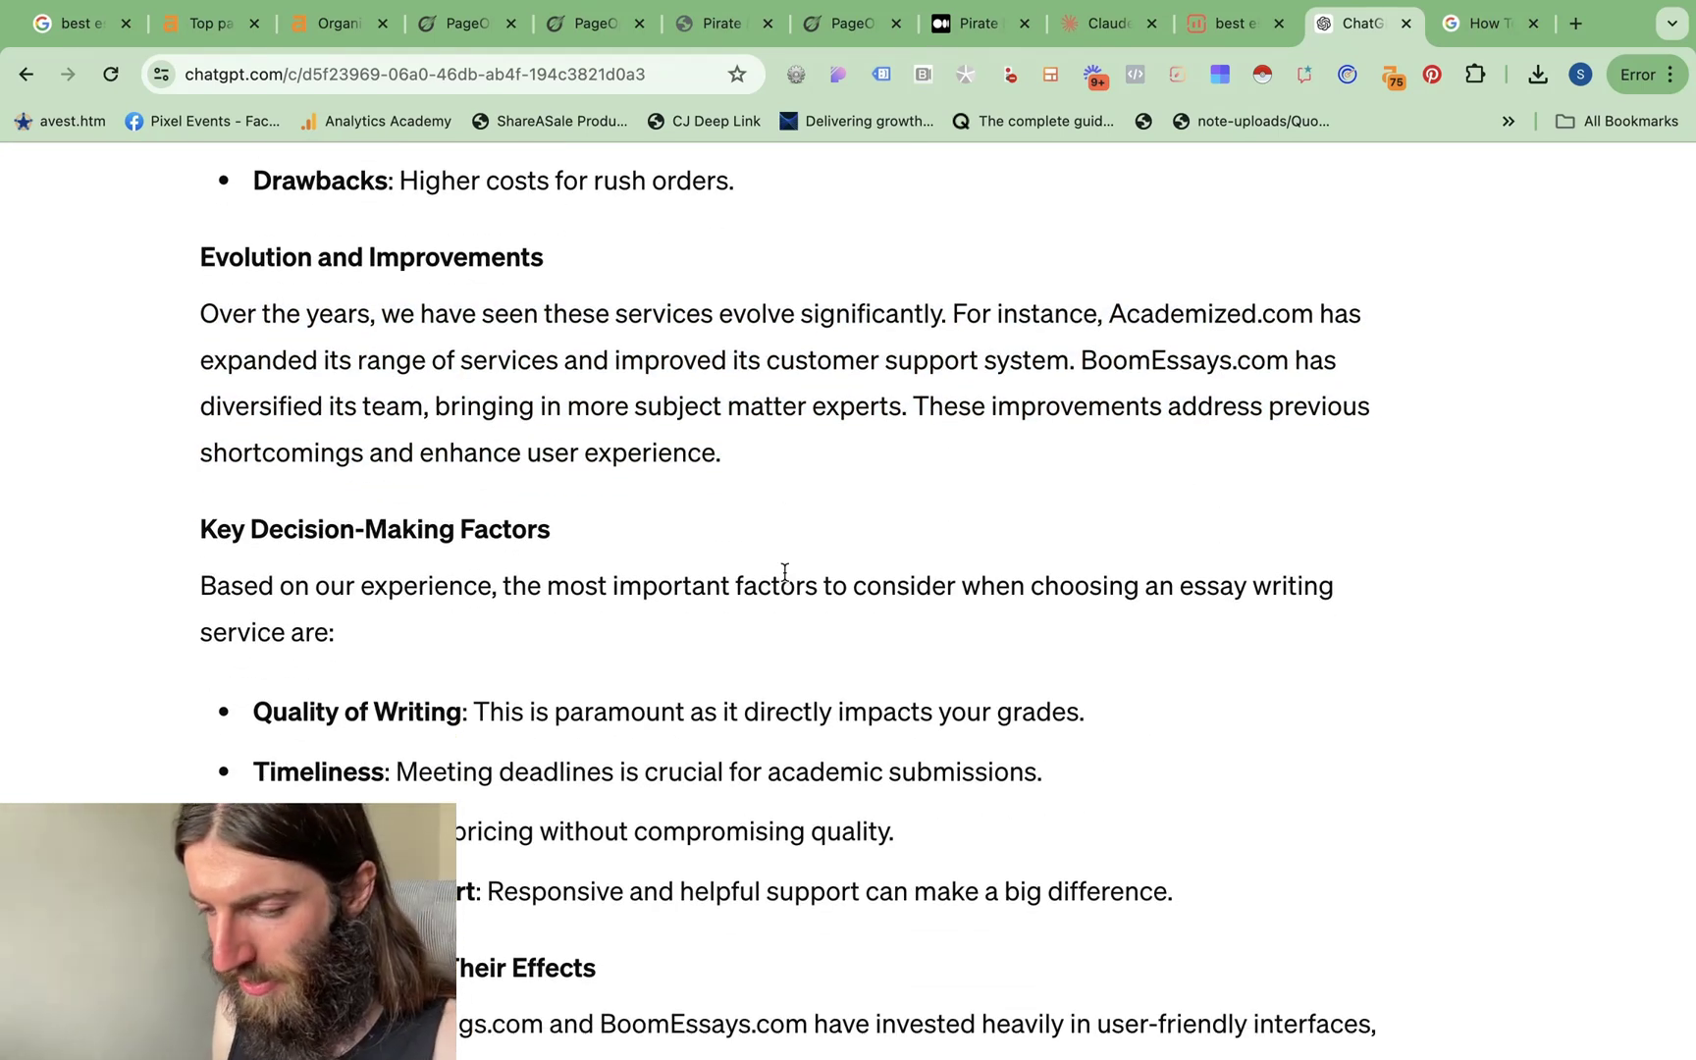
scroll(784, 571, down, 5)
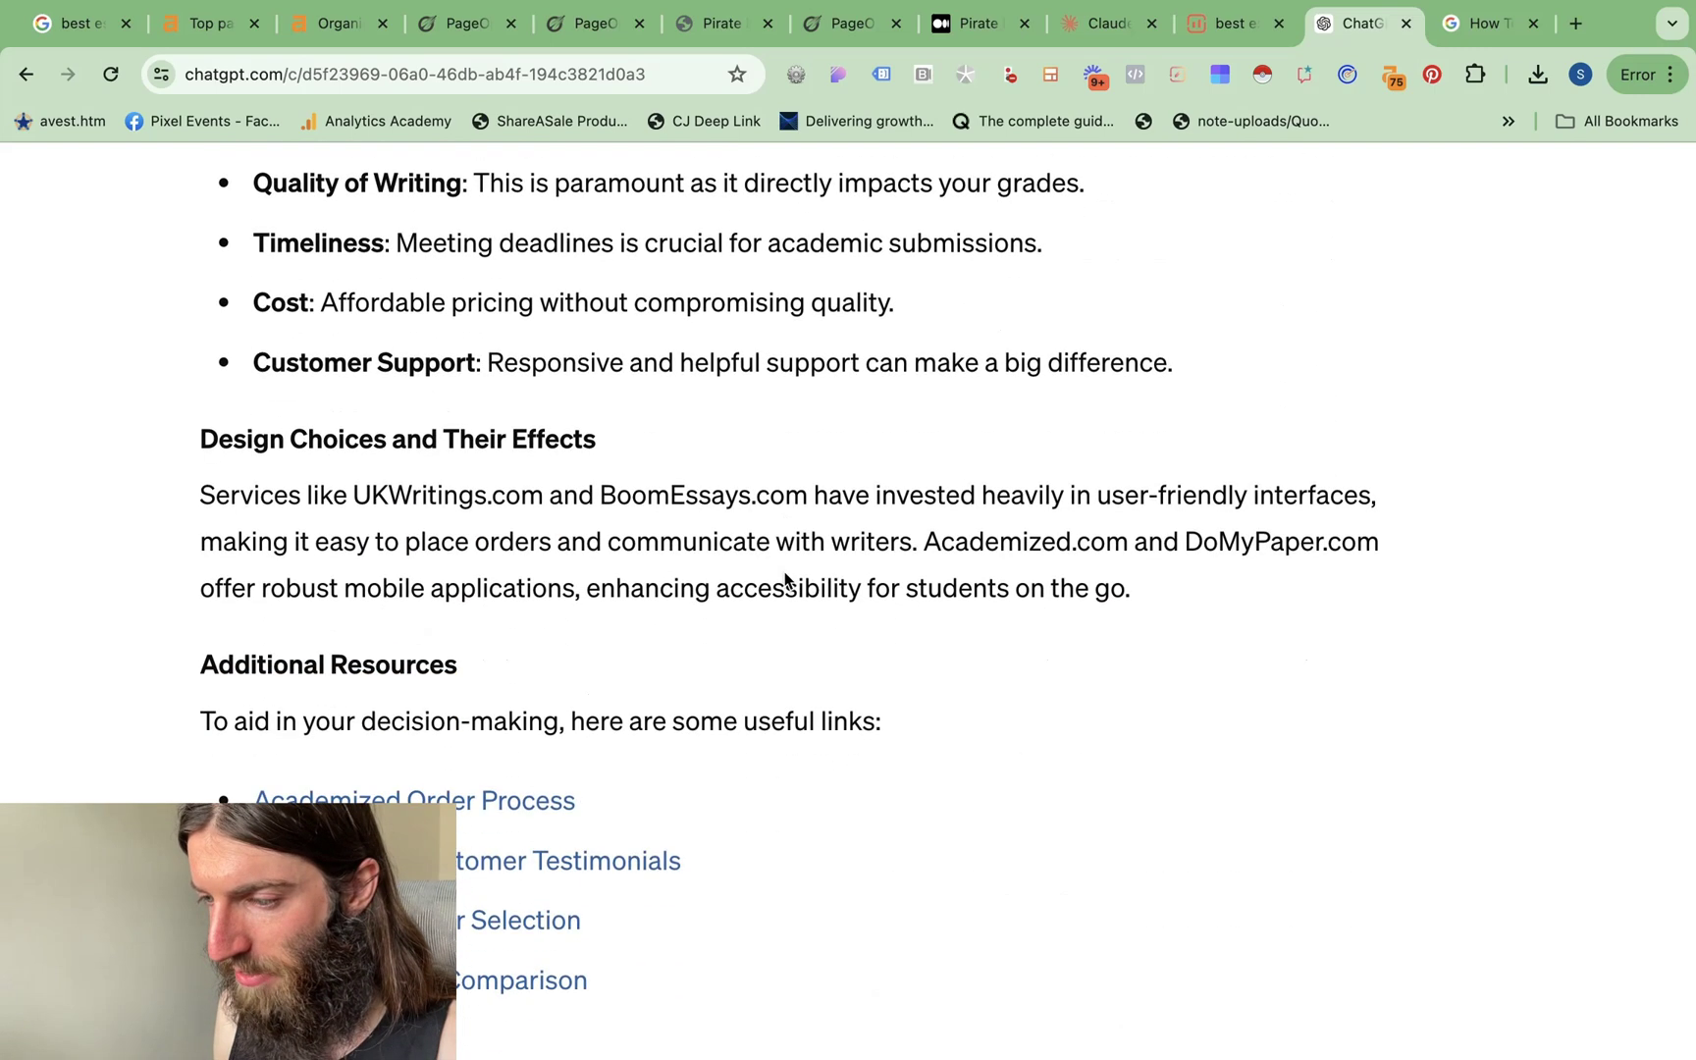
scroll(784, 579, down, 5)
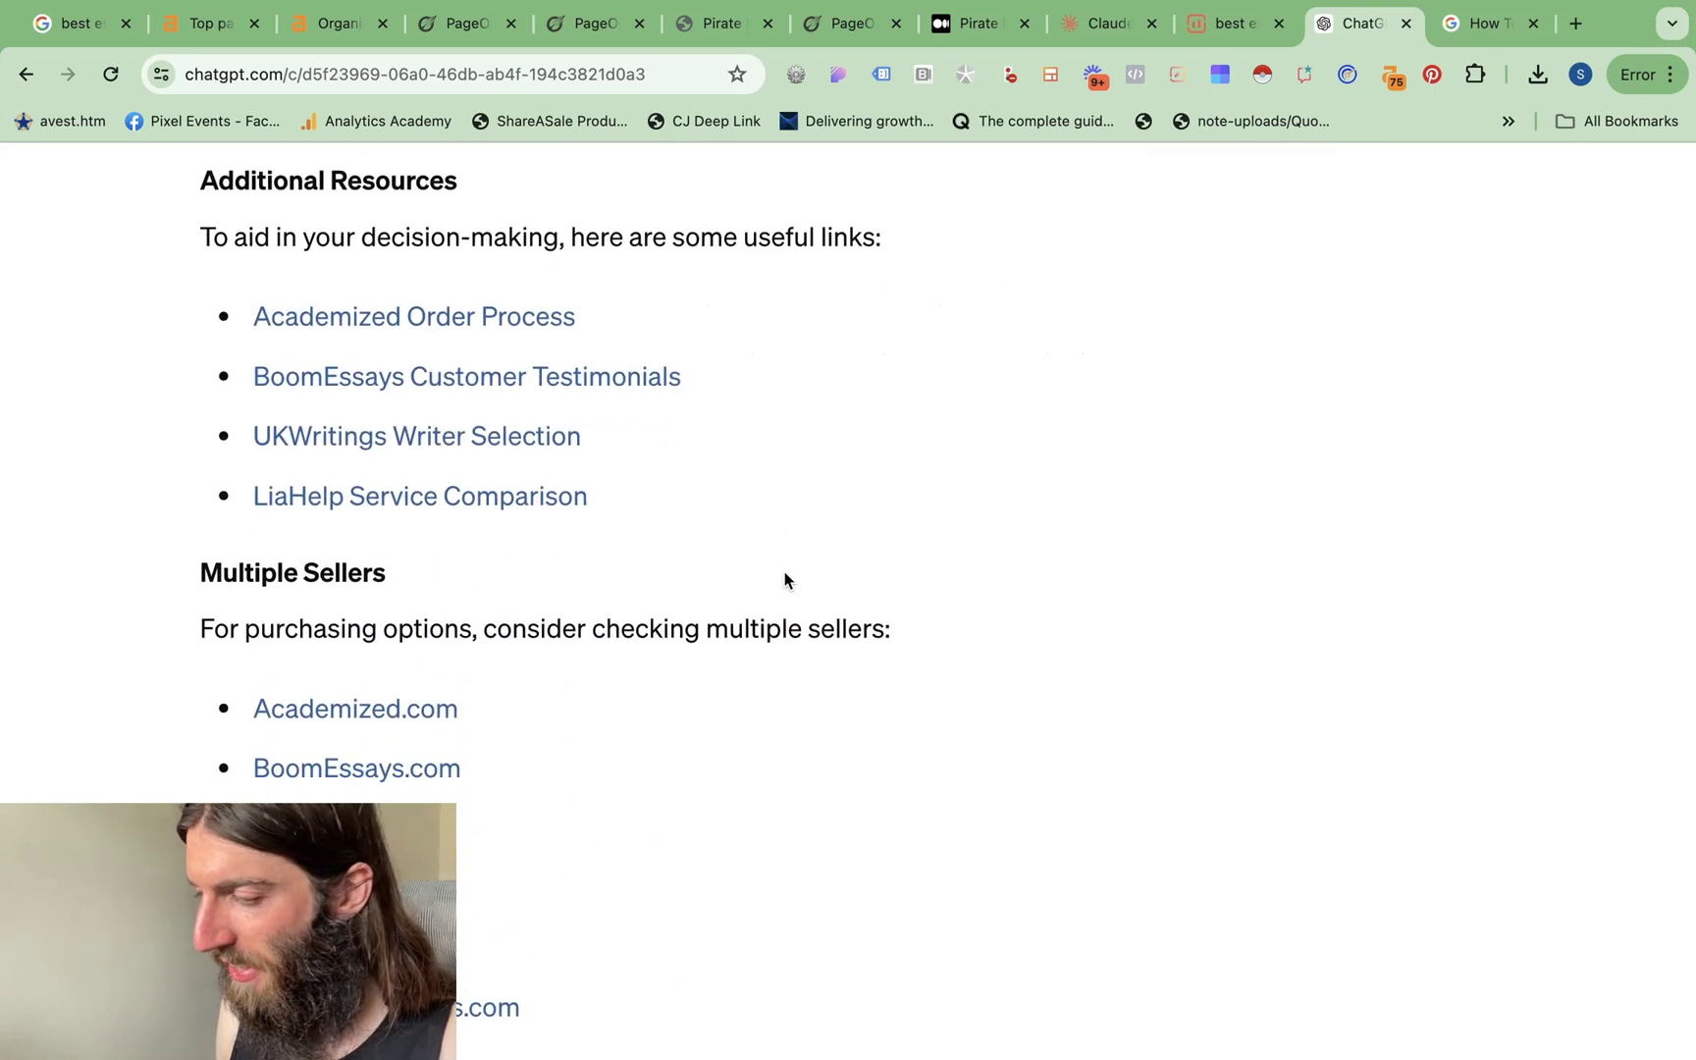
scroll(784, 579, down, 1)
scroll(784, 579, up, 1)
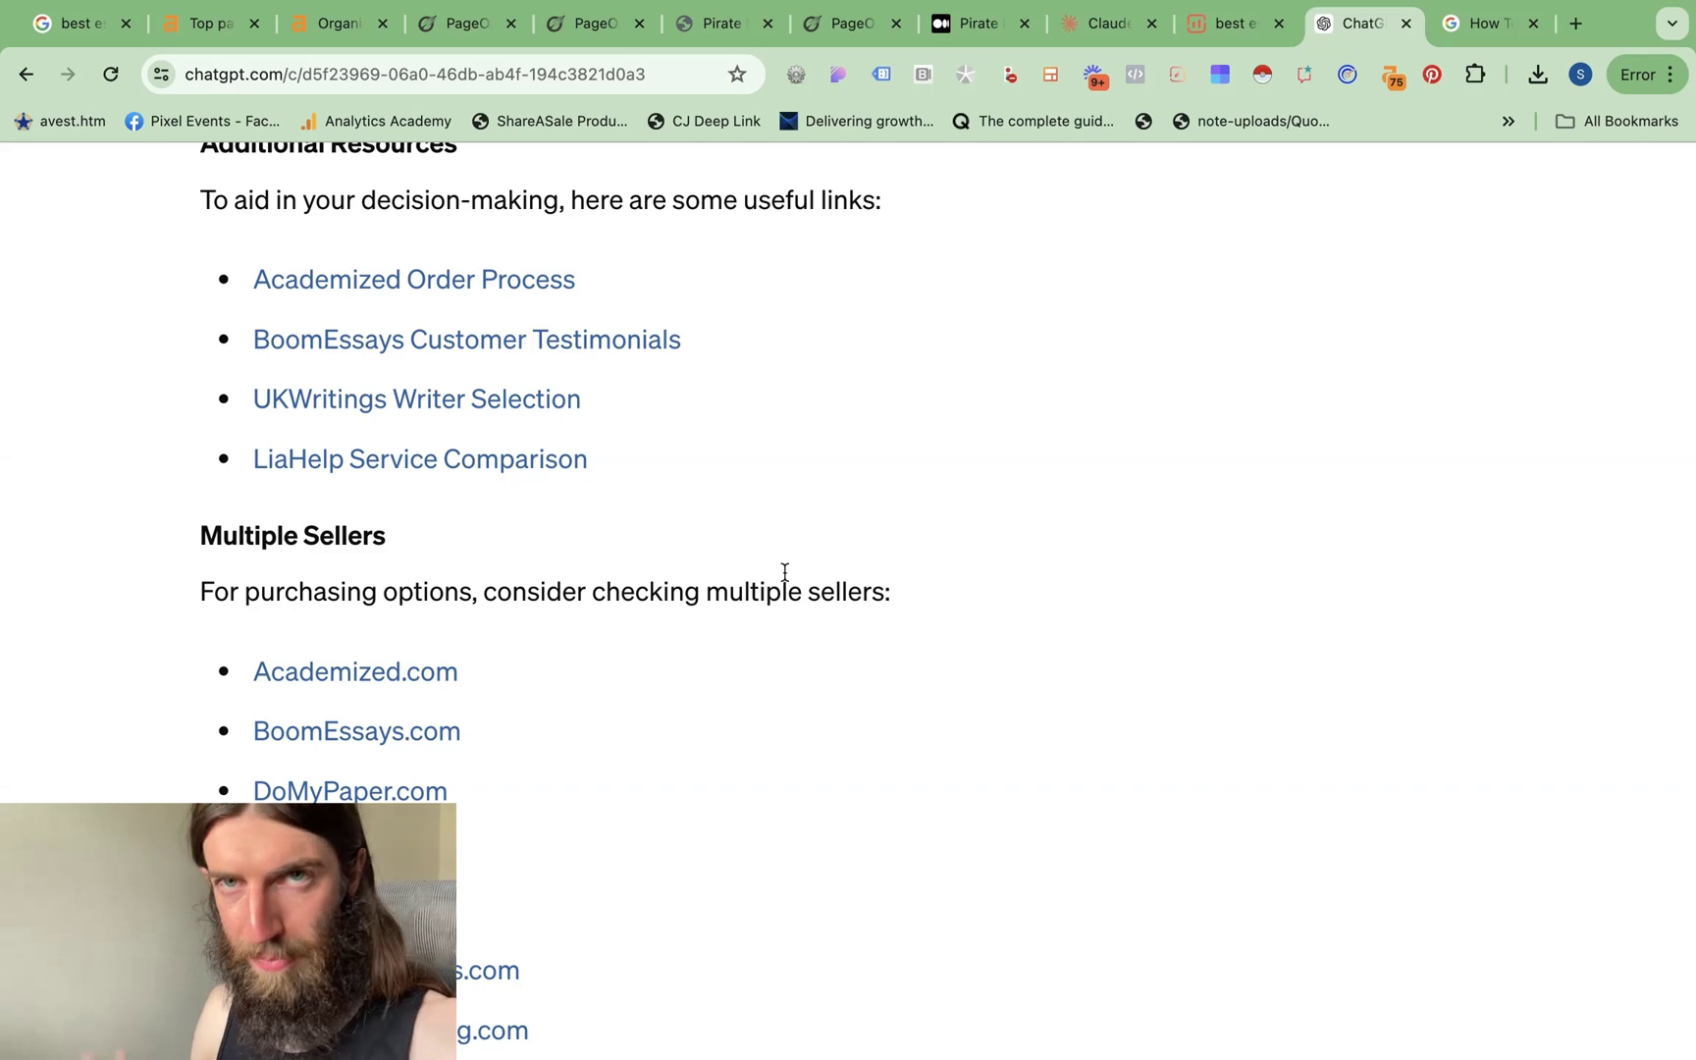
scroll(784, 571, down, 5)
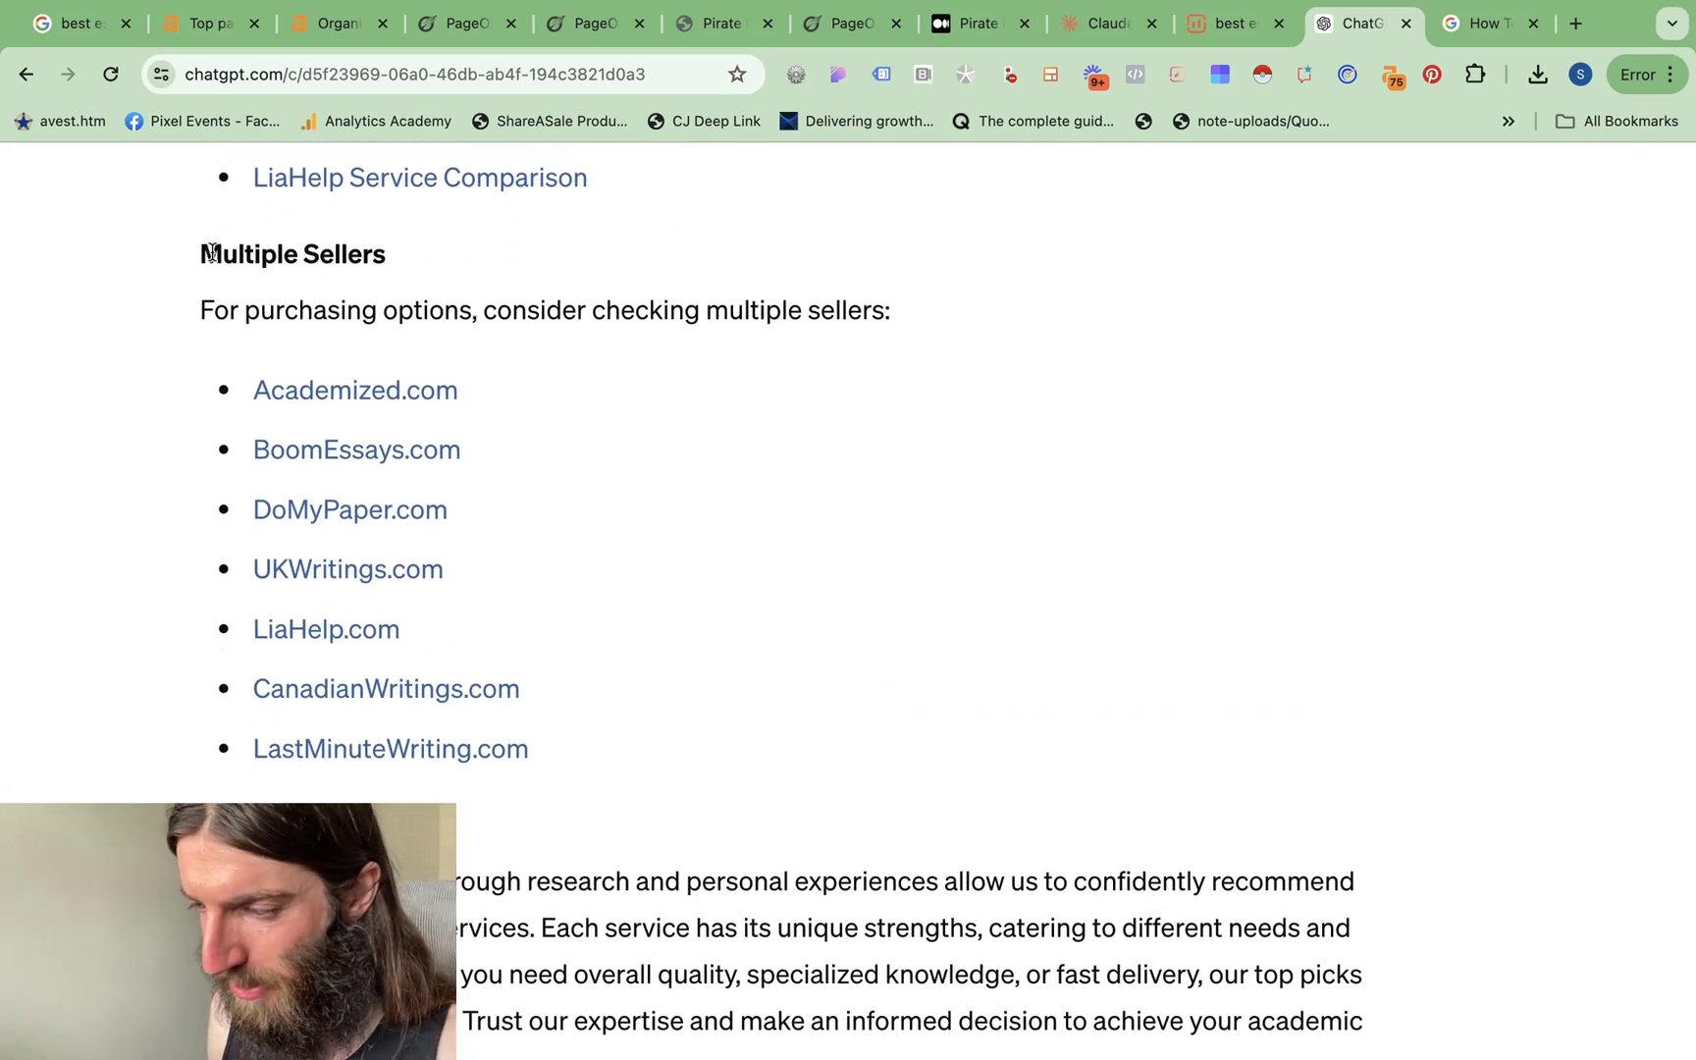
drag(212, 253, 864, 308)
click(632, 452)
scroll(633, 451, down, 1)
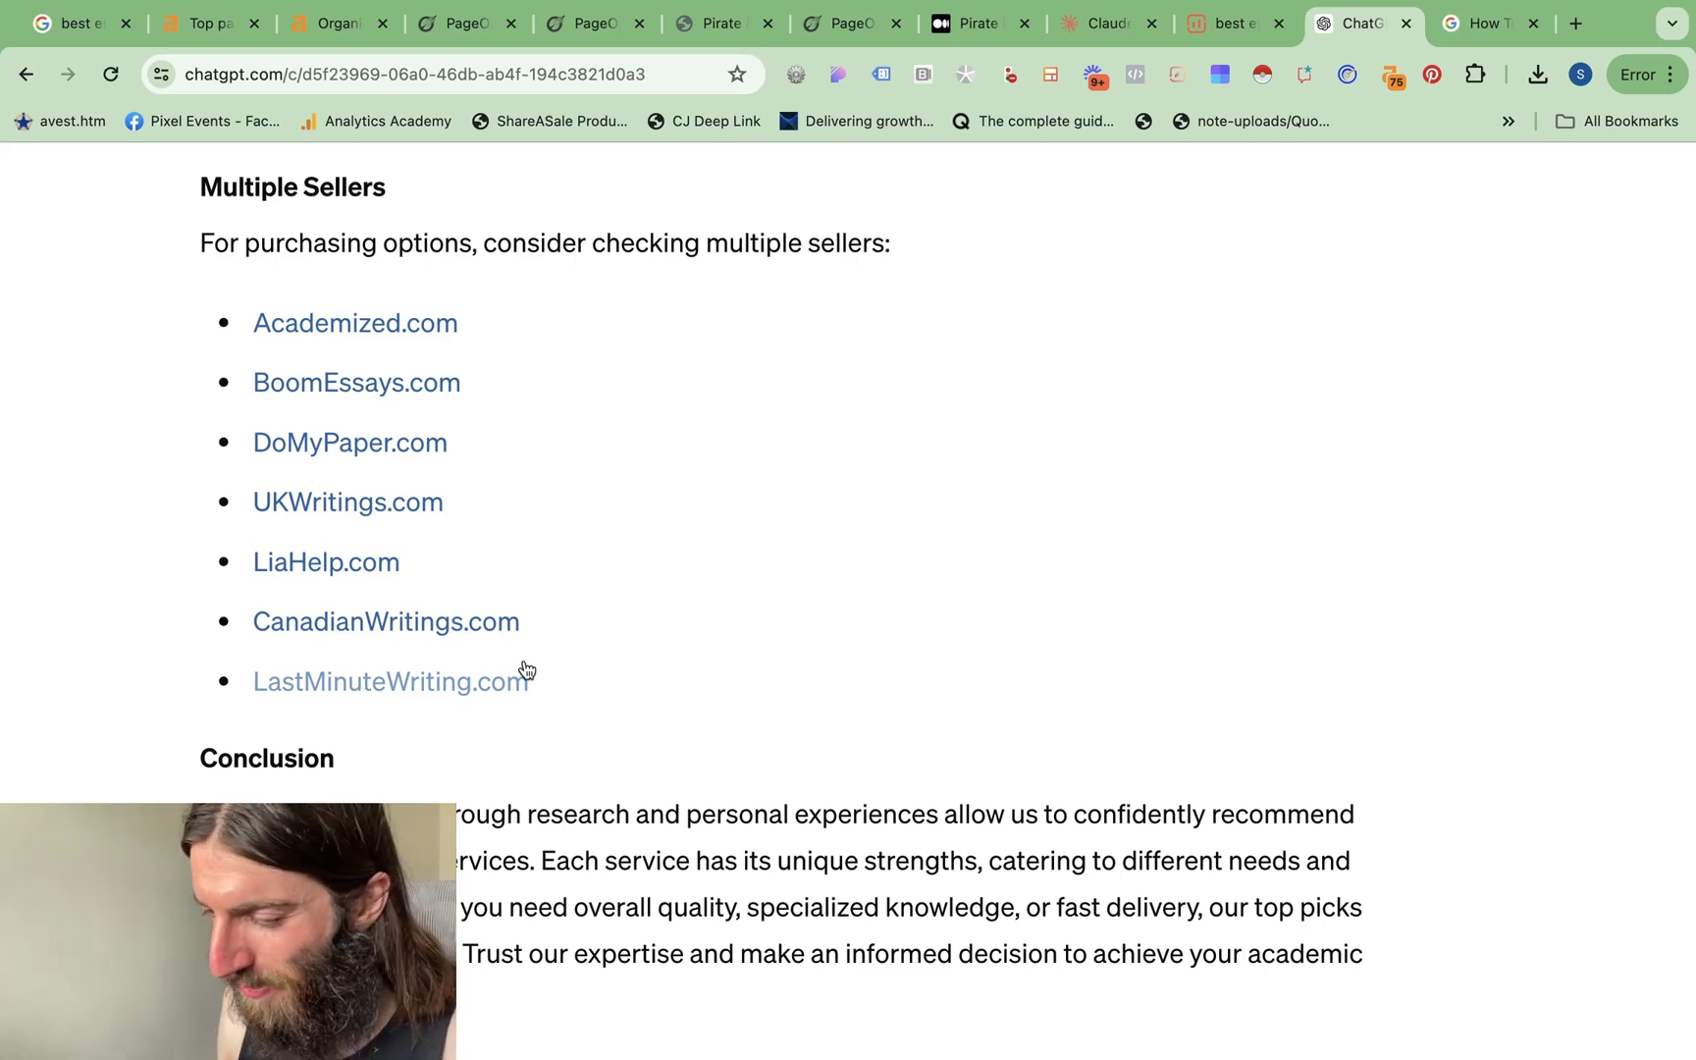
scroll(549, 663, down, 5)
scroll(575, 659, up, 6)
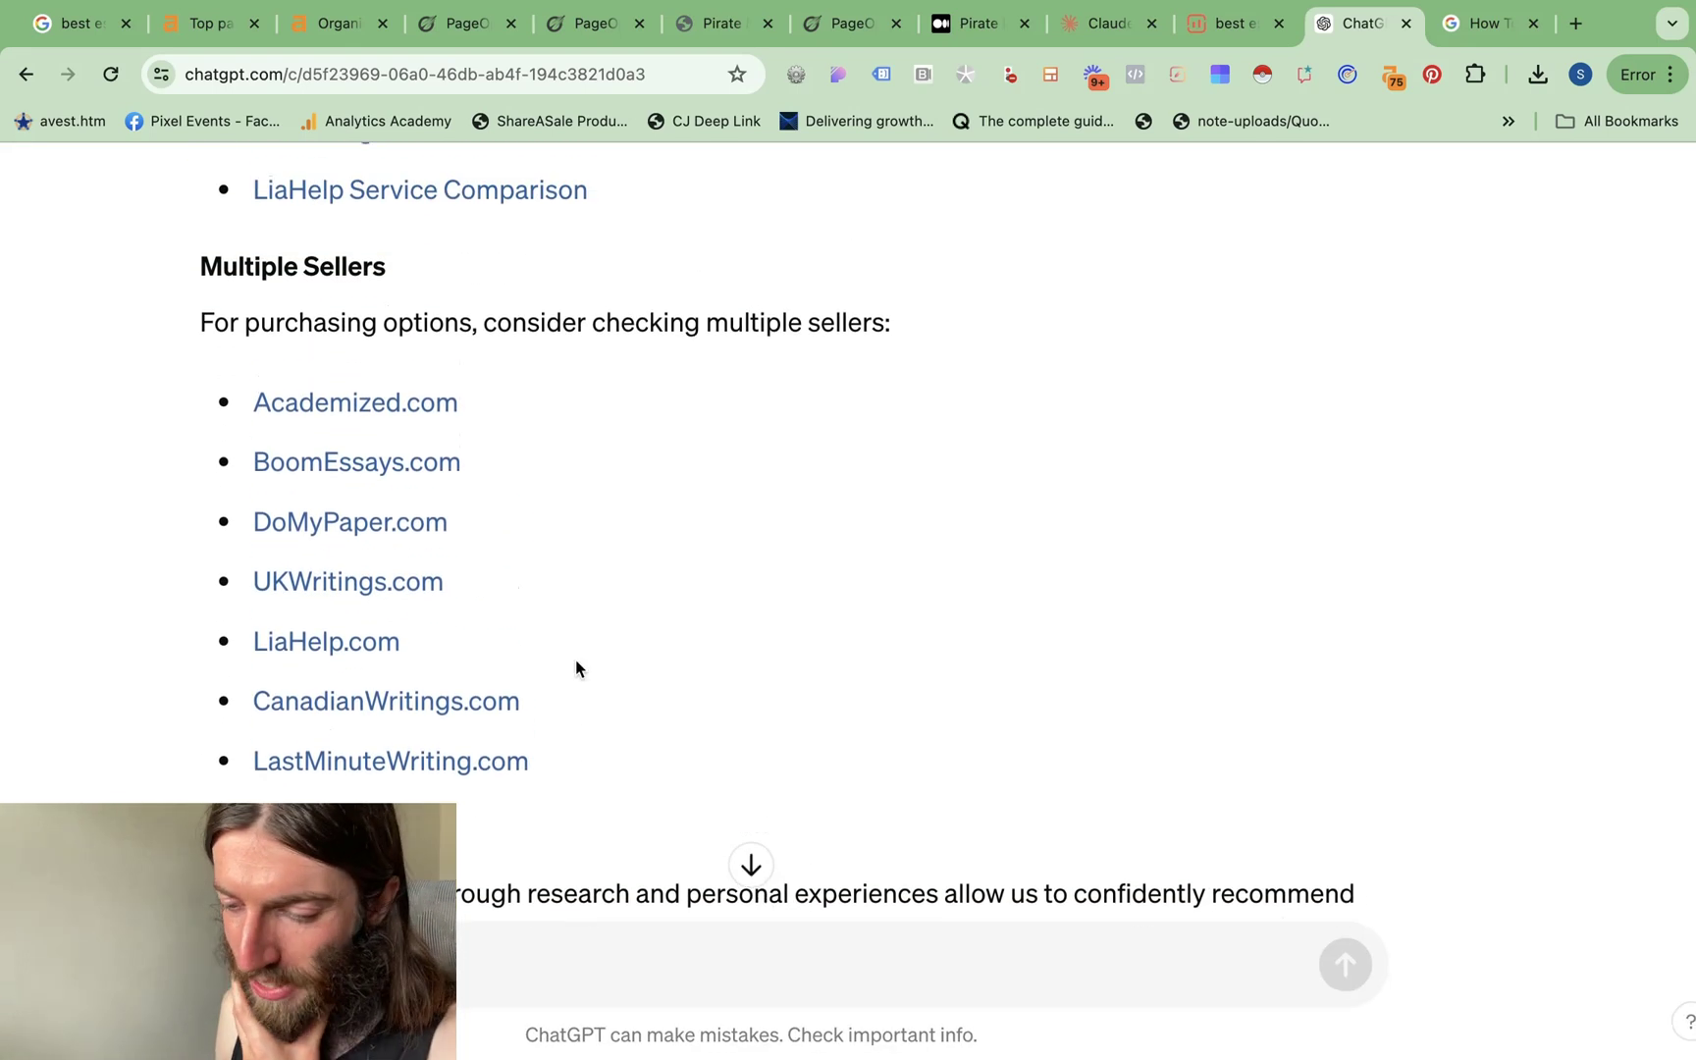